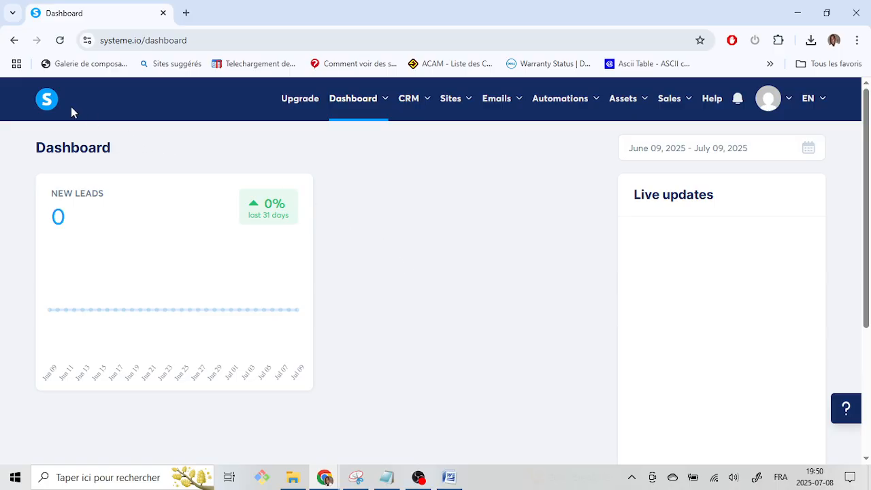
Open the list of sales funnels in the account
left_click(49, 106)
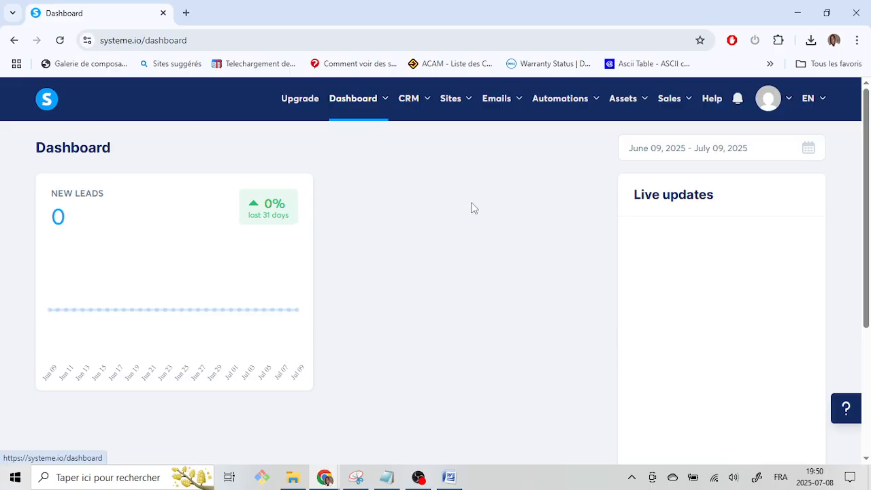
mouse_move(450, 103)
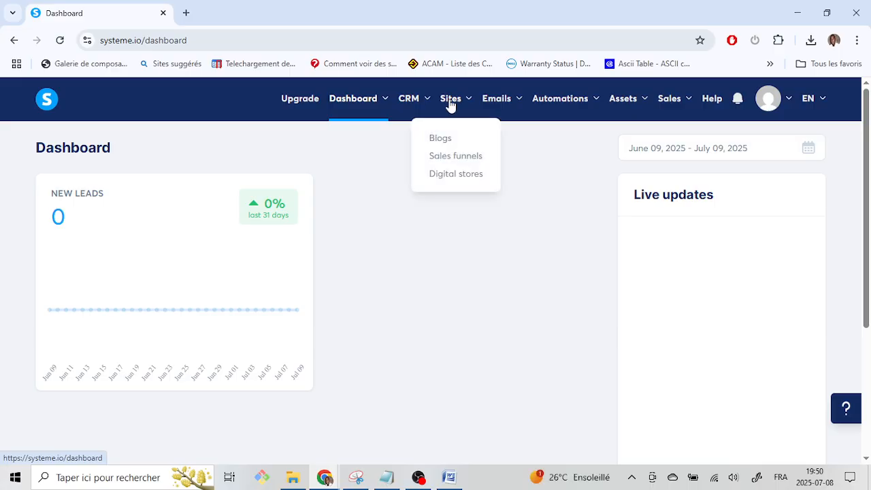
left_click(455, 156)
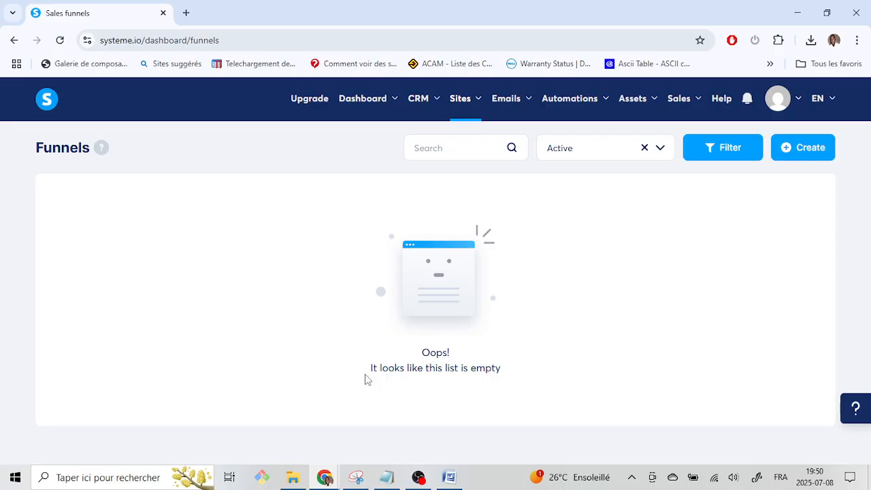
Switch to Notepad and copy the funnel's full share link
left_click(387, 477)
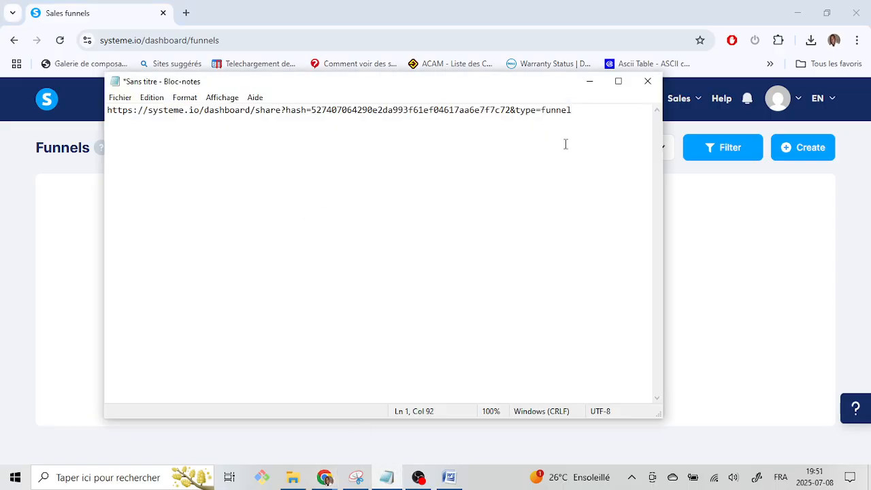
left_click_drag(602, 113, 109, 115)
key("ctrl+c")
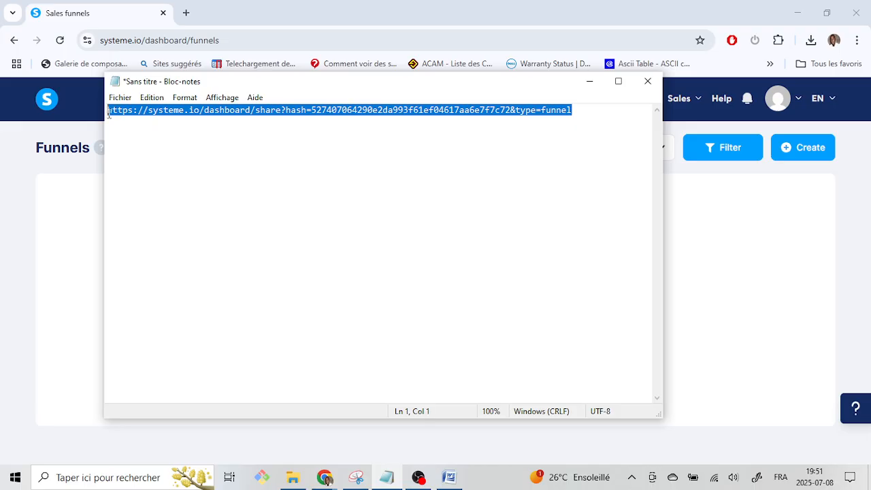
right_click(143, 112)
left_click(92, 150)
left_click(78, 117)
Import the shared funnel by loading the copied link in the browser, and refresh the funnels list
left_click(320, 41)
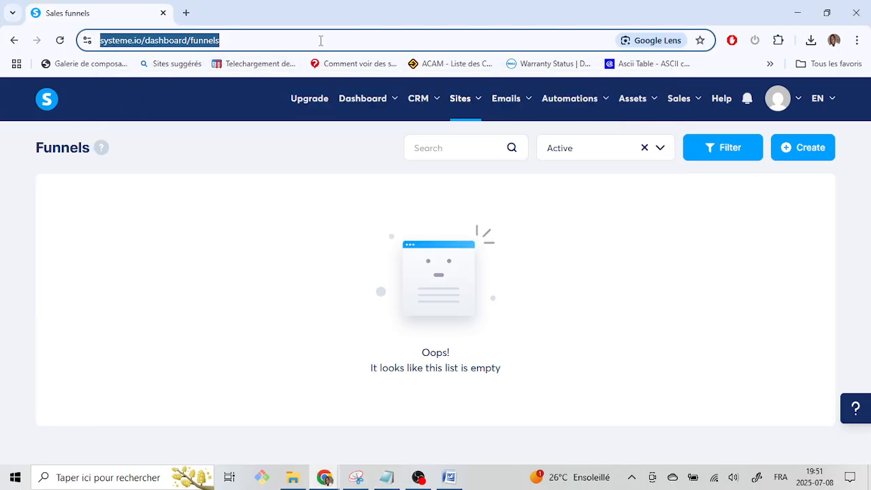
key("ctrl+v")
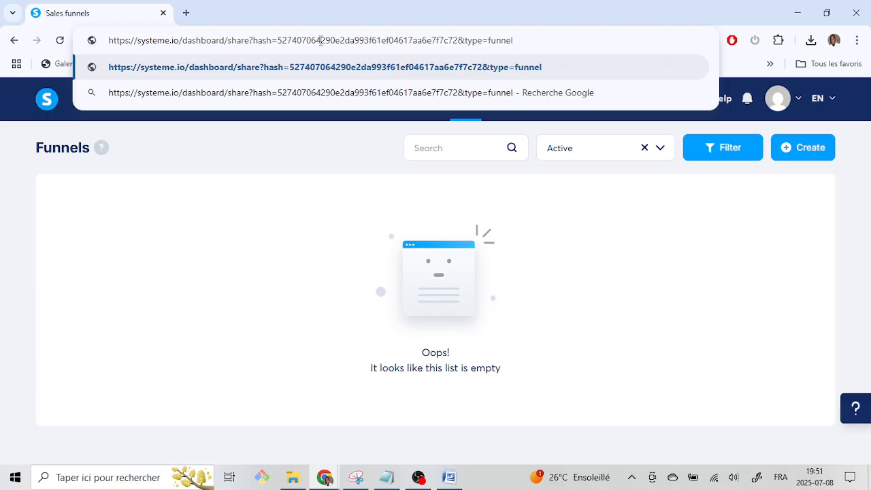
key("Return")
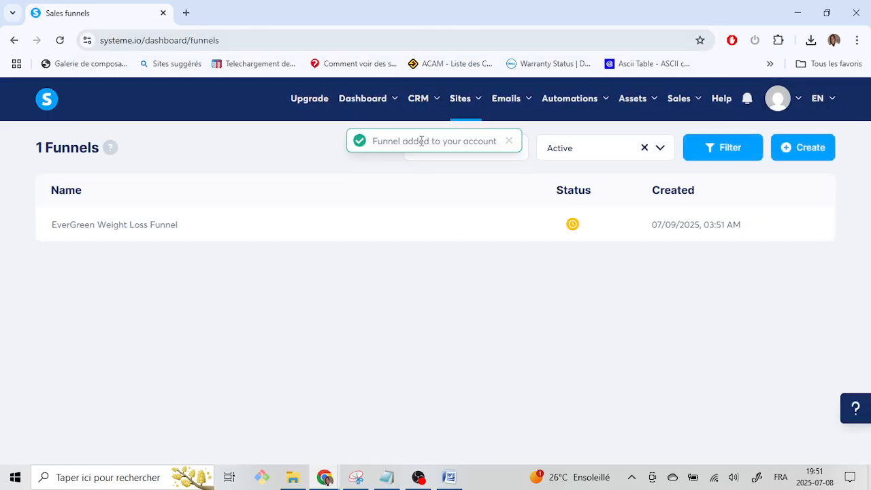
left_click(408, 40)
left_click(410, 39)
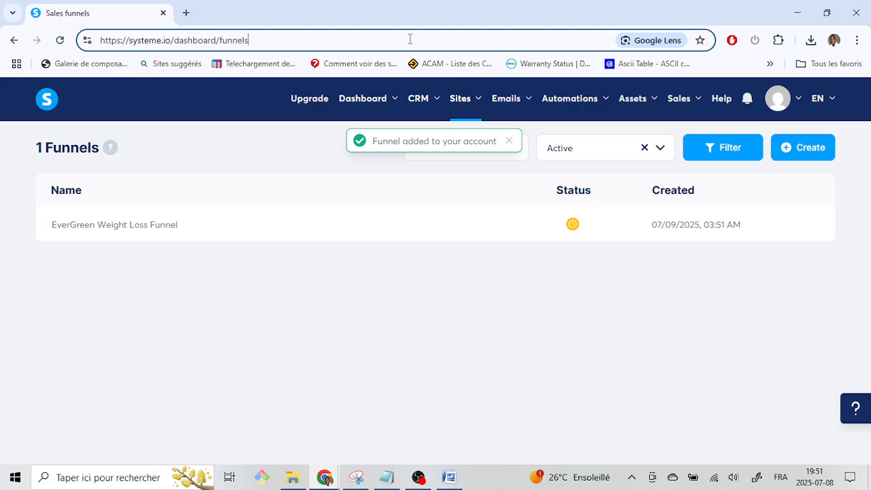
key("Return")
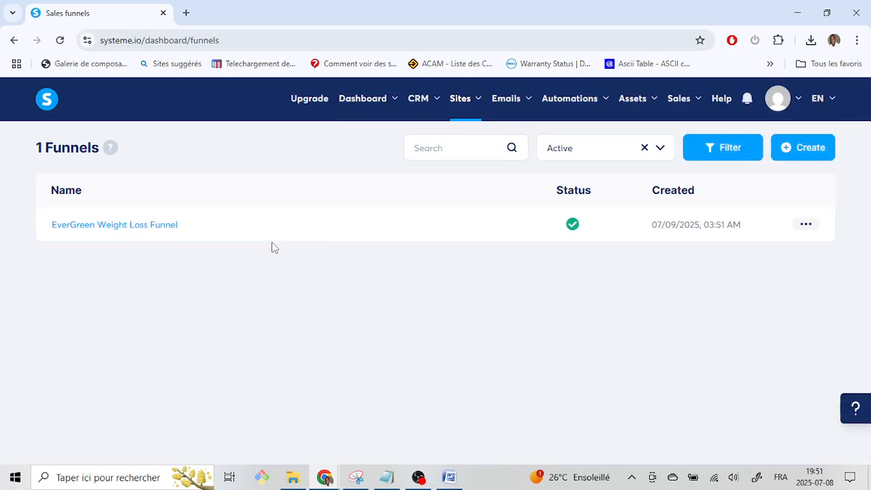
Open the EverGreen Weight Loss Funnel and preview its squeeze page down to the opt-in form
left_click(146, 229)
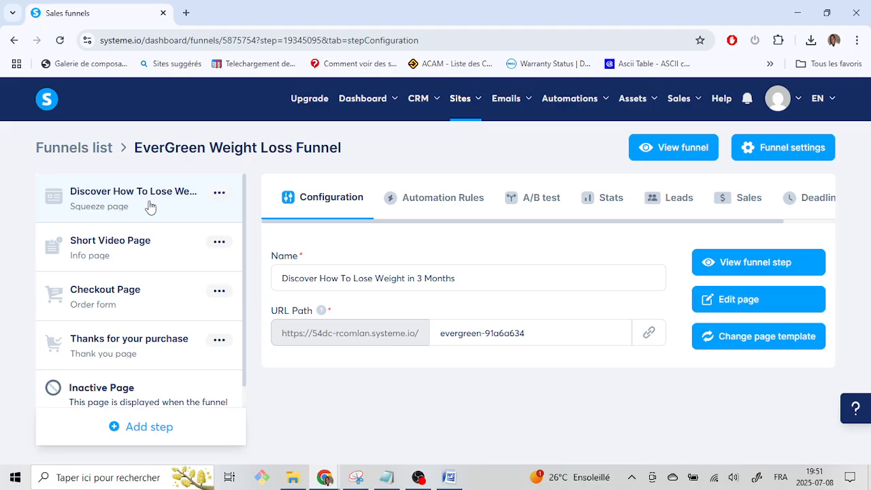
left_click(677, 149)
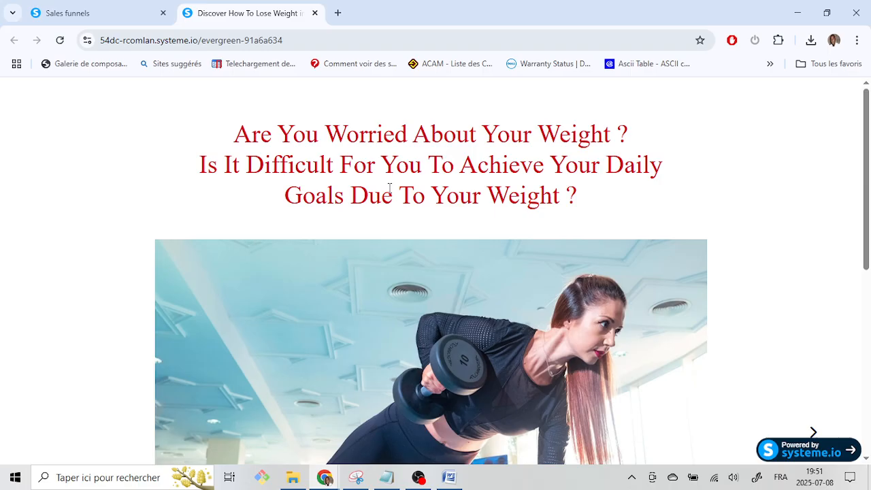
scroll(611, 208, "down", 5)
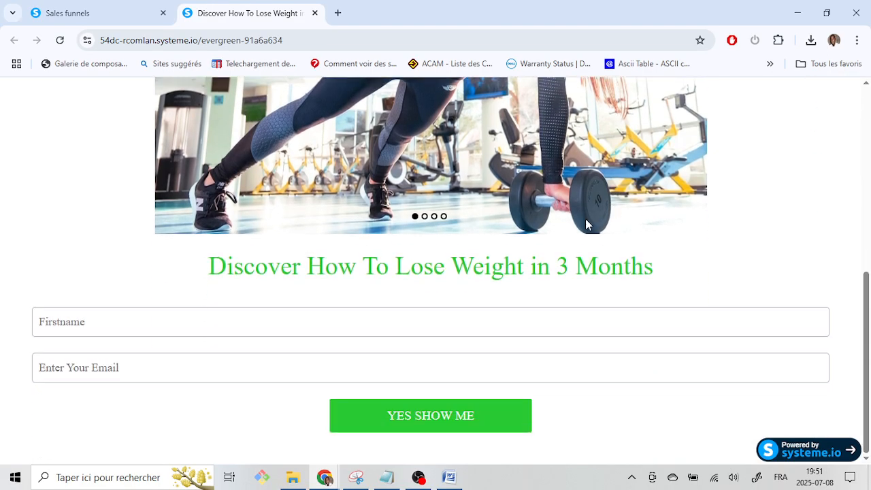
scroll(592, 216, "up", 1)
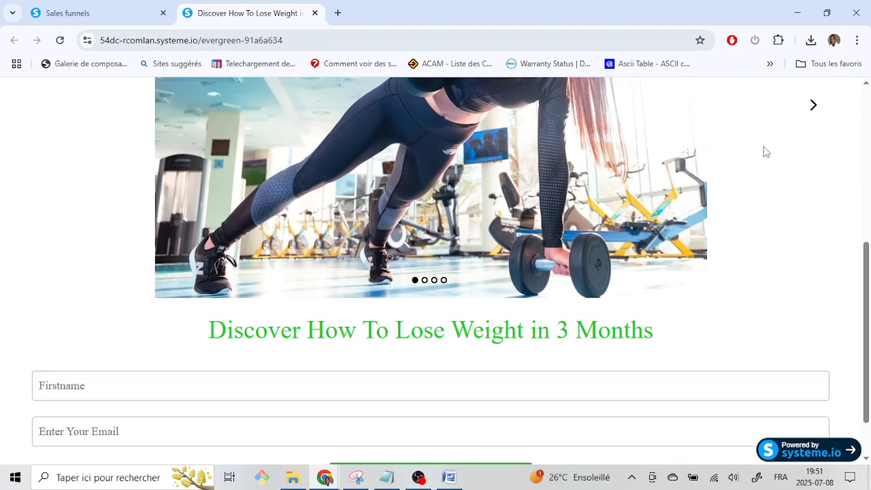
Browse the squeeze page's image carousel forward to the last slide and back to the first, and close the preview
left_click(813, 105)
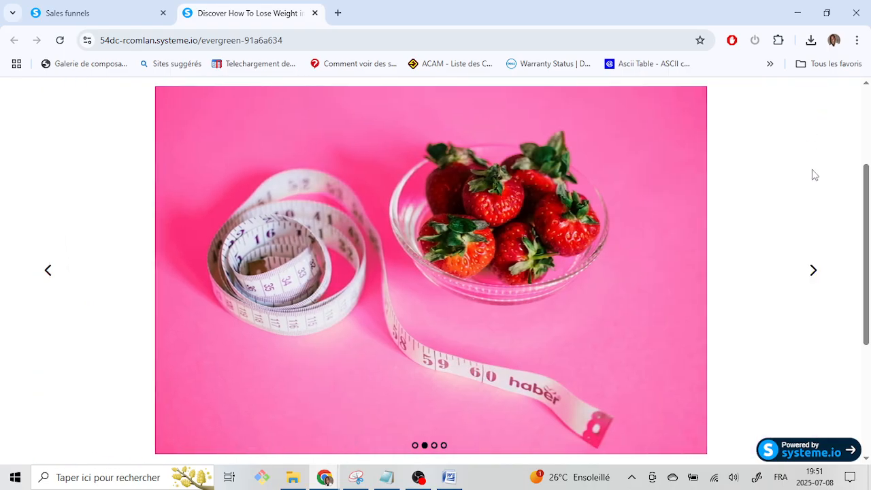
left_click(813, 272)
left_click(813, 272)
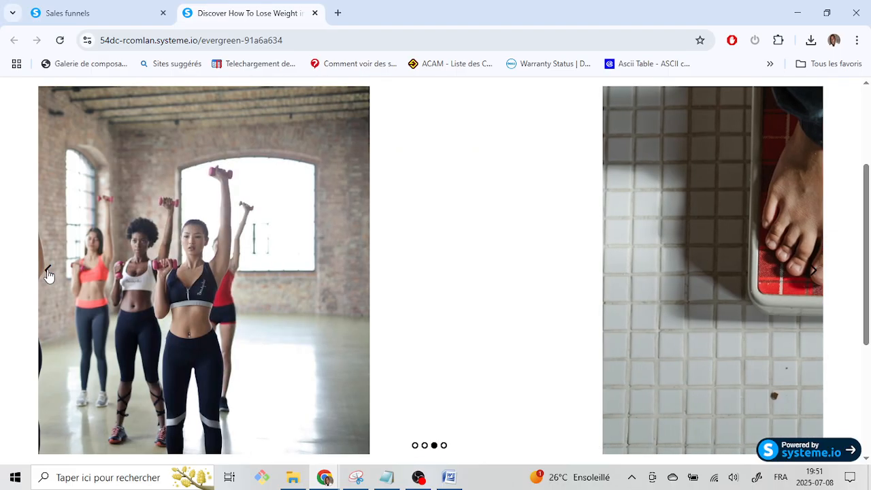
left_click(48, 272)
left_click(48, 272)
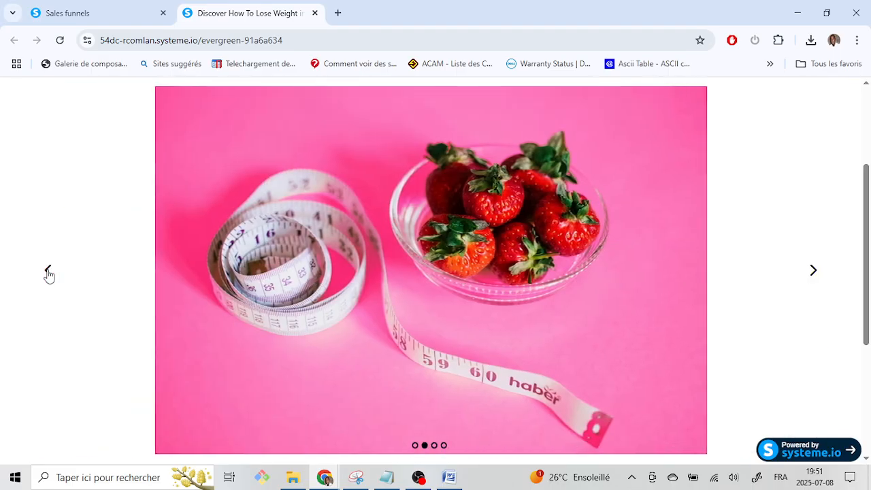
left_click(49, 272)
scroll(392, 249, "down", 3)
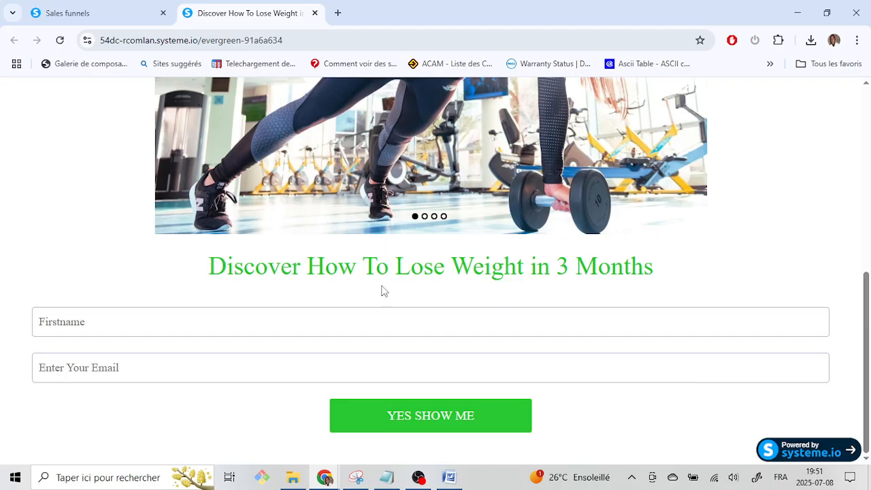
scroll(308, 279, "up", 6)
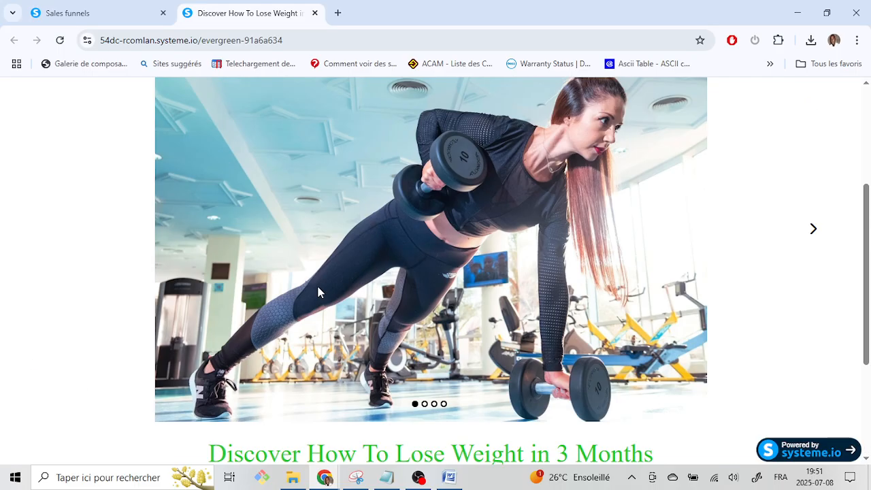
scroll(308, 226, "down", 2)
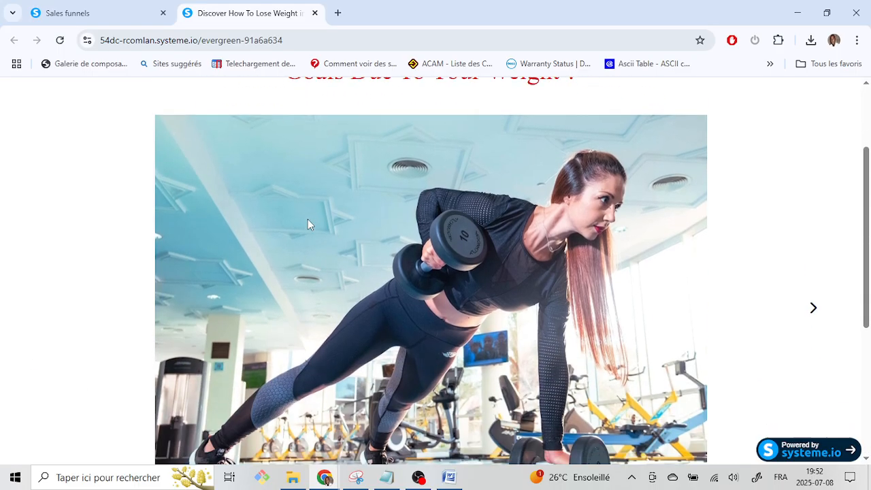
left_click(314, 13)
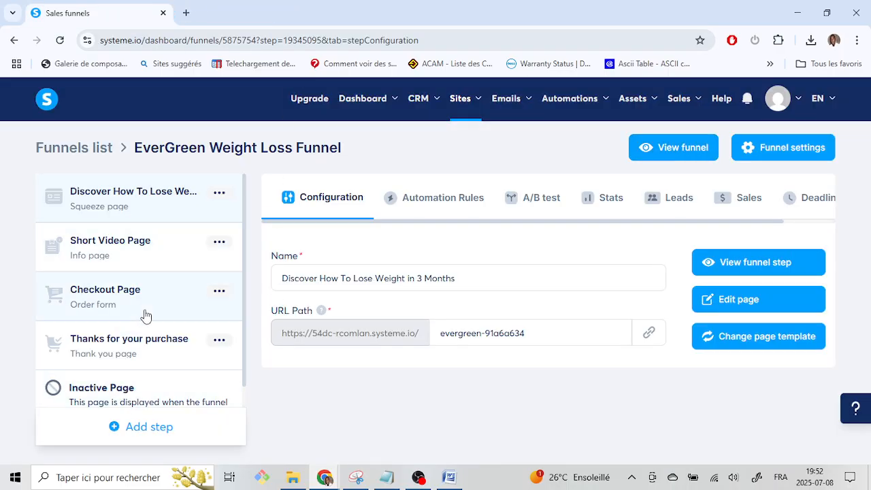
Preview the Short Video Page step, review it from the heading to the call-to-action, and close the preview
left_click(142, 260)
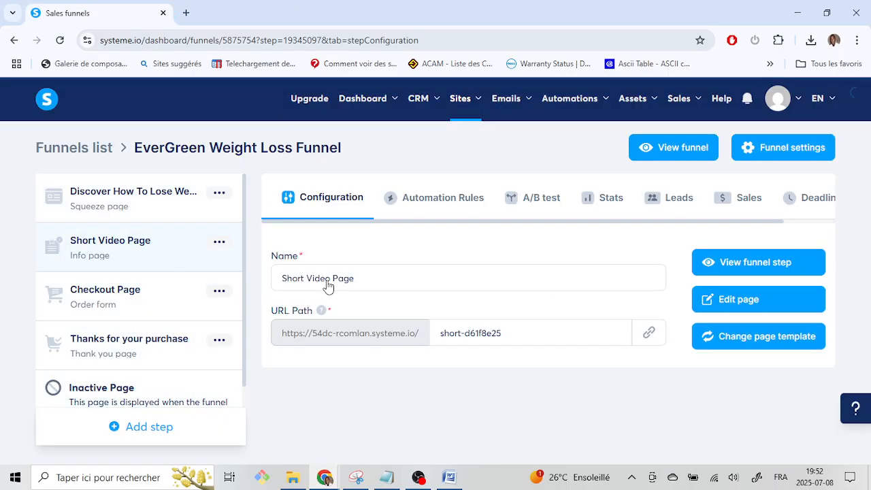
left_click(759, 262)
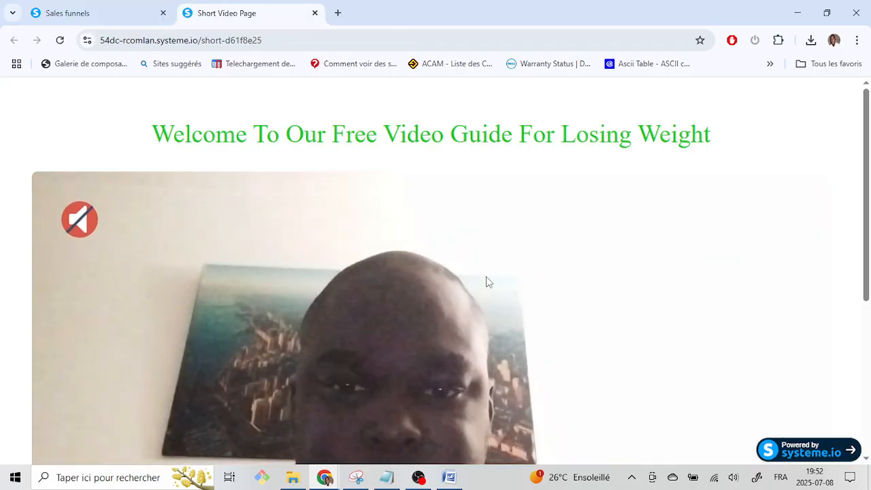
scroll(408, 292, "down", 4)
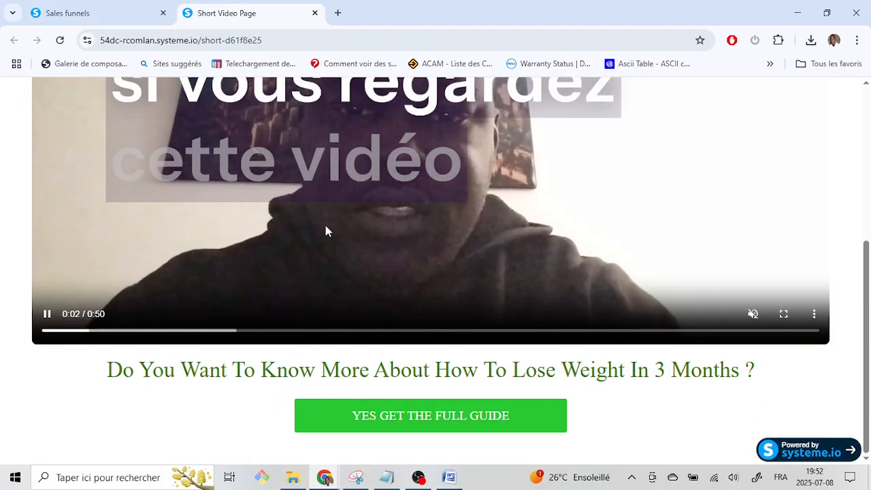
scroll(483, 265, "up", 2)
scroll(510, 266, "up", 2)
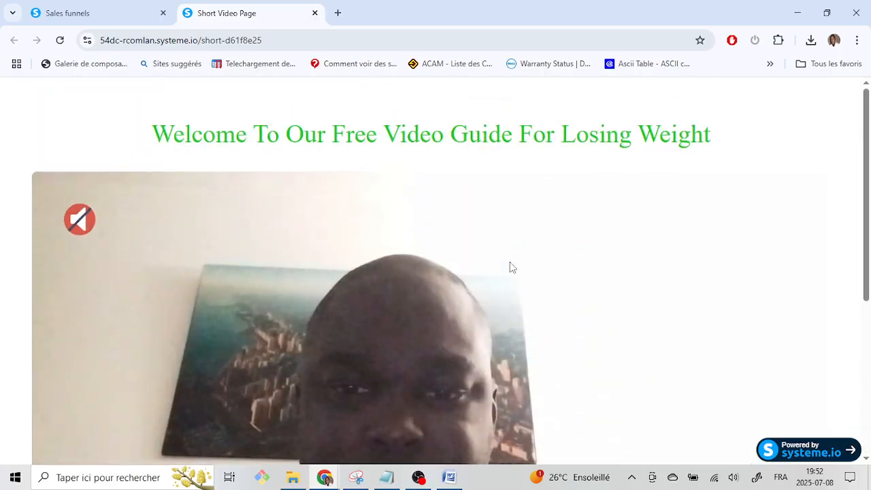
left_click(314, 13)
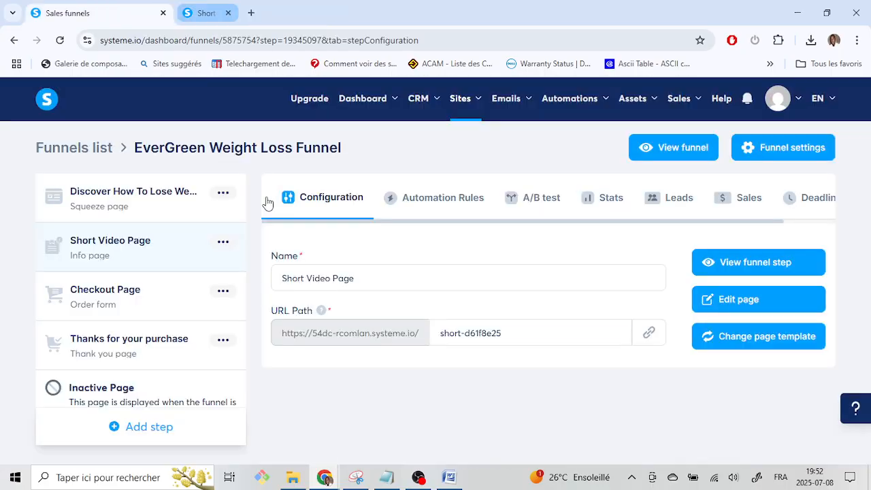
Preview the Checkout Page step, review its contact form and product summary, and close the preview
left_click(111, 306)
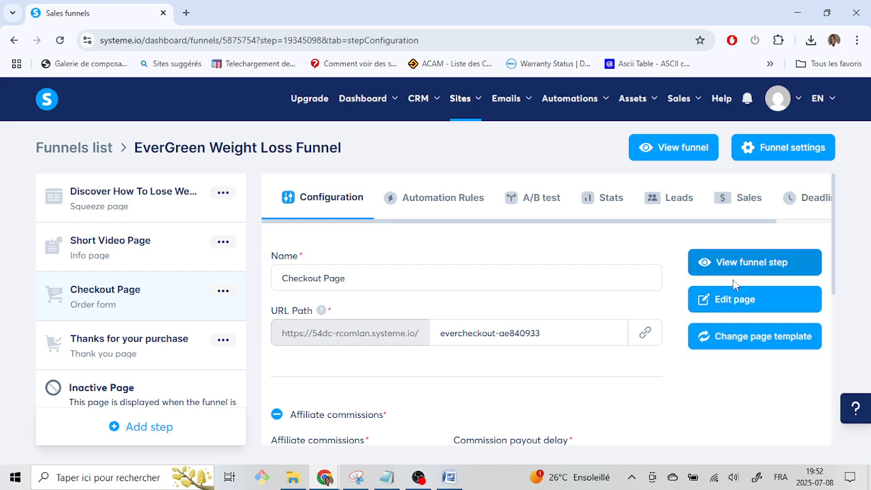
left_click(751, 266)
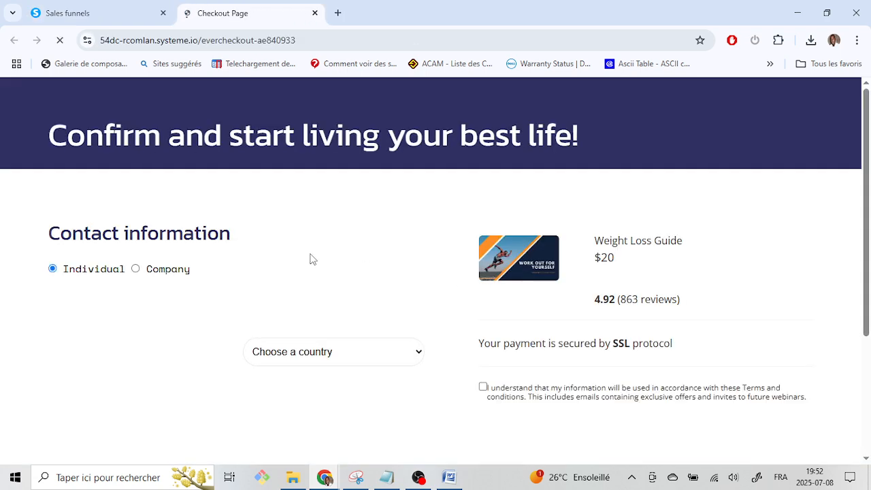
scroll(441, 289, "down", 3)
scroll(441, 289, "up", 3)
scroll(412, 272, "down", 1)
scroll(412, 272, "up", 1)
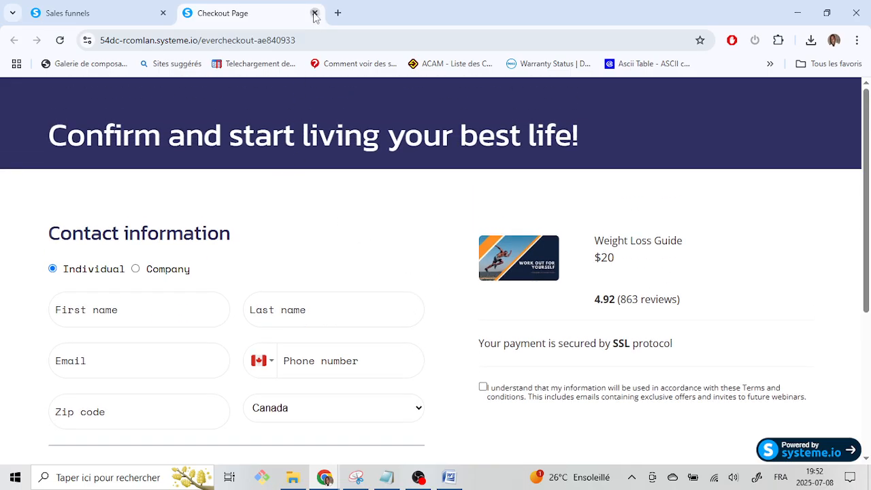
left_click(315, 13)
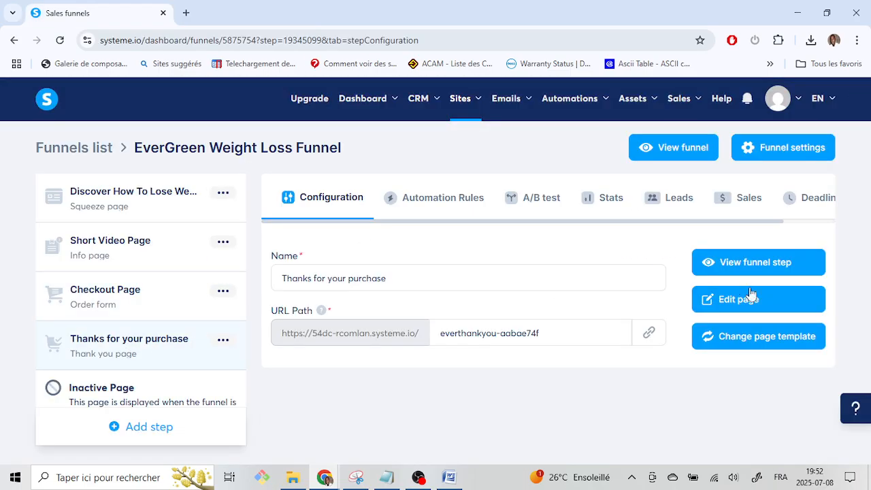
Preview the "Thanks for your purchase" step, review its full message, and close the preview
left_click(753, 272)
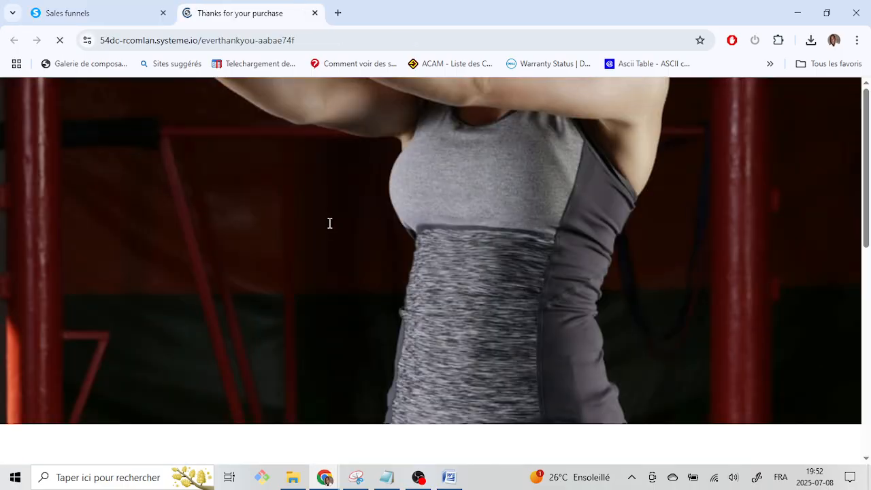
scroll(481, 269, "down", 4)
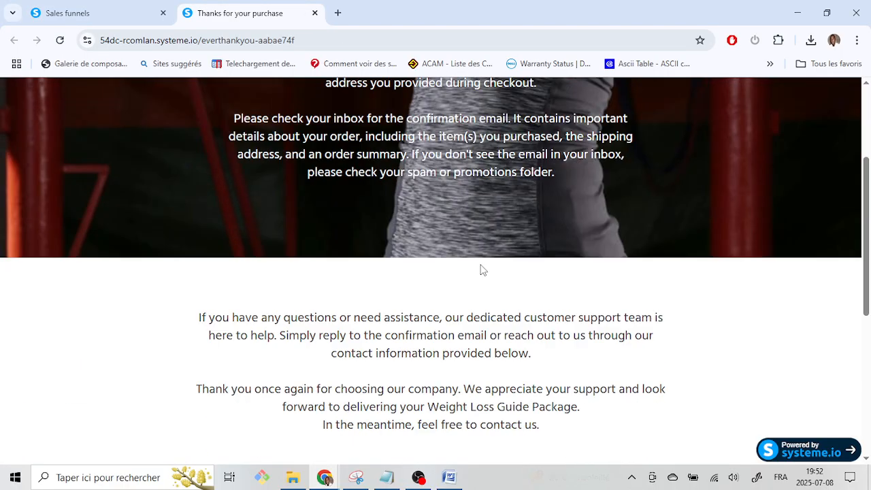
scroll(481, 269, "up", 4)
scroll(481, 267, "down", 5)
scroll(481, 265, "down", 3)
scroll(481, 265, "up", 7)
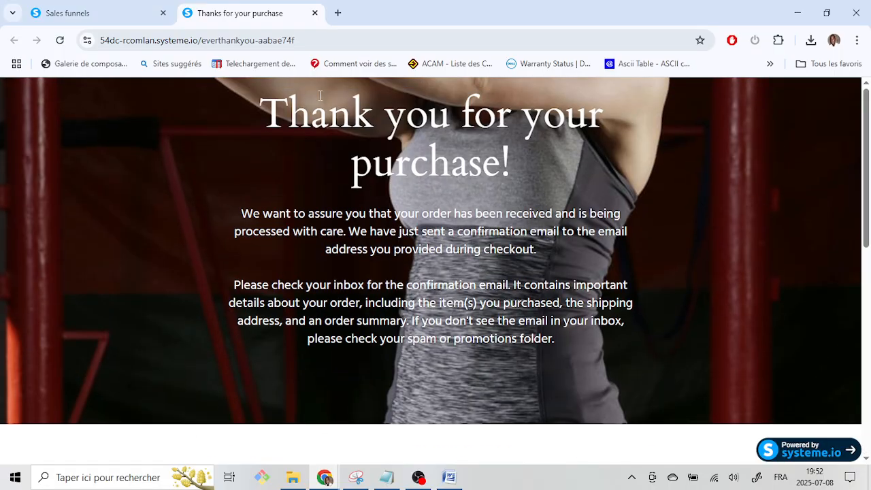
left_click(314, 14)
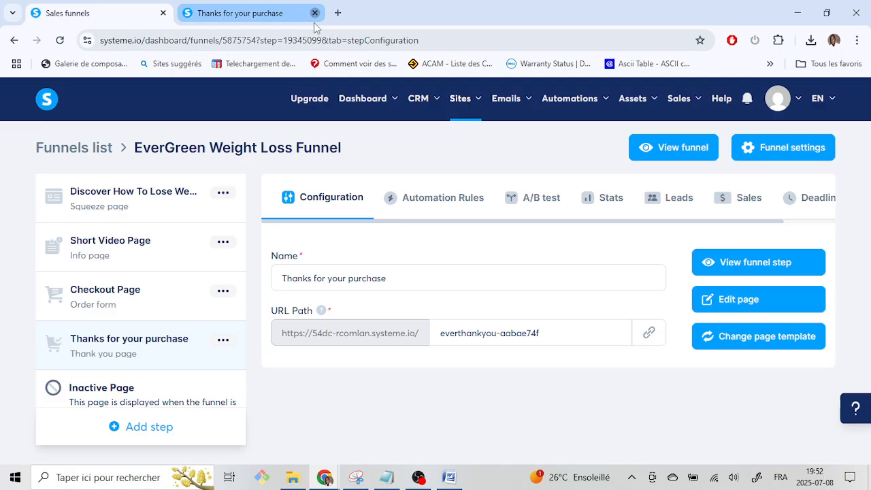
Review the Checkout Page step's configuration down to its offer type and coupon settings
left_click(112, 309)
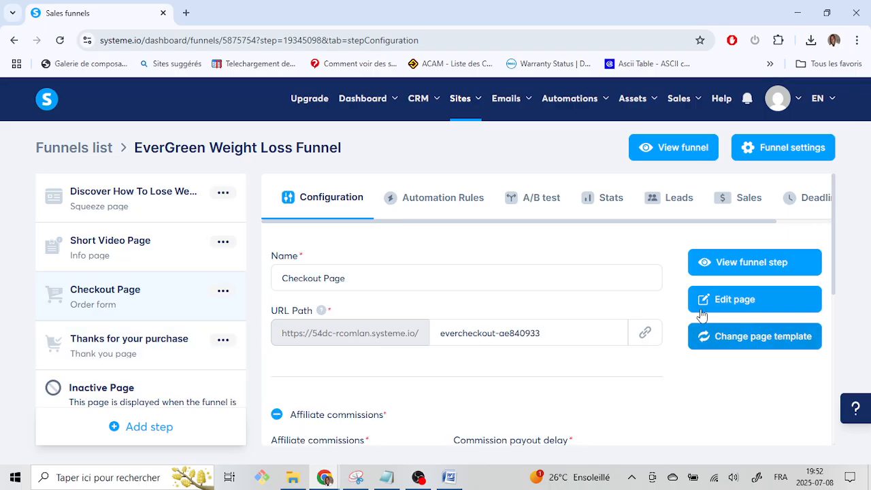
scroll(678, 267, "down", 1)
scroll(678, 267, "down", 4)
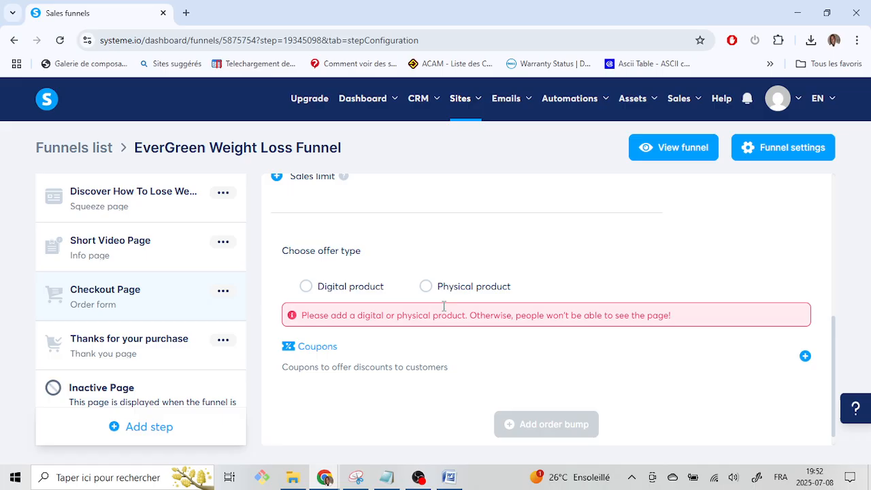
scroll(579, 296, "up", 5)
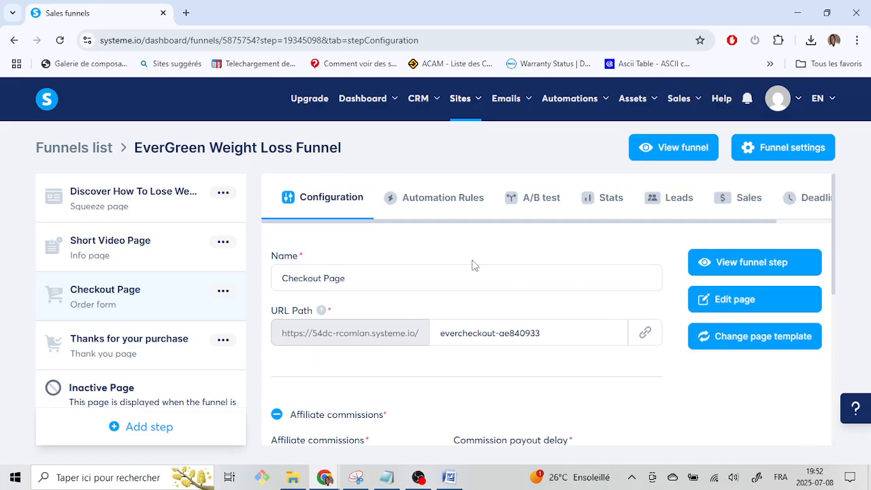
Create a contact tag named "pertedepoids" in the CRM
mouse_move(417, 100)
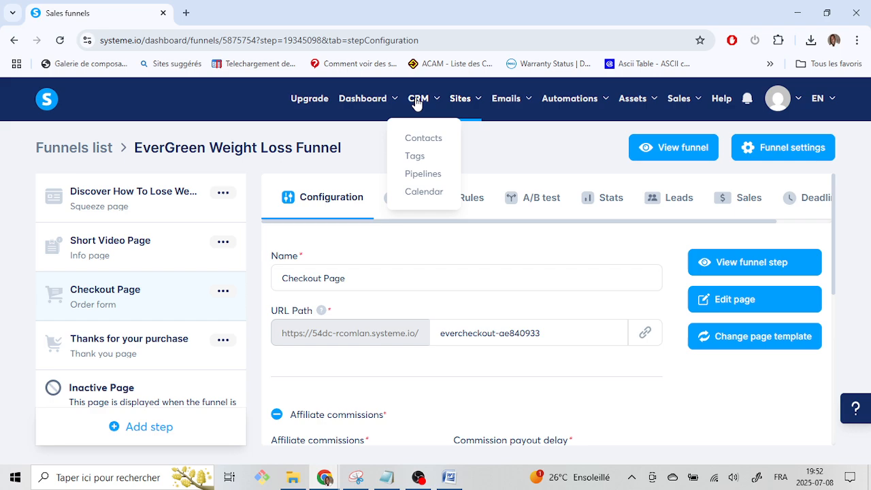
left_click(416, 157)
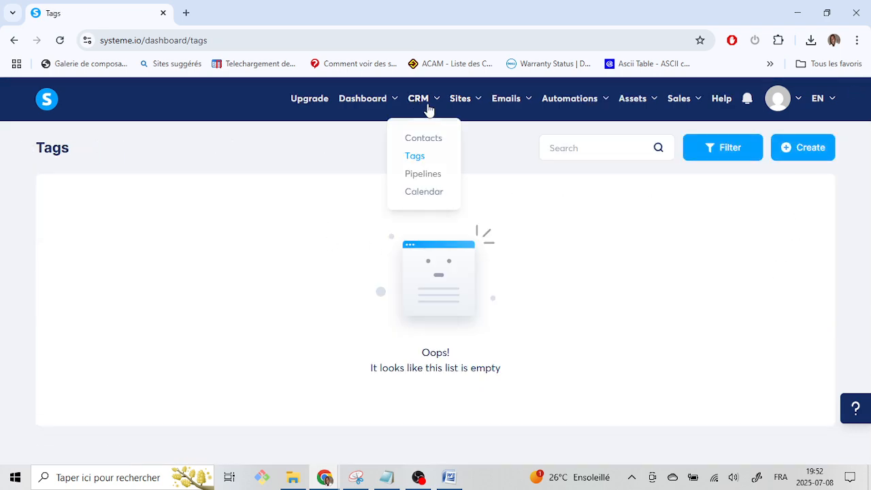
left_click(816, 153)
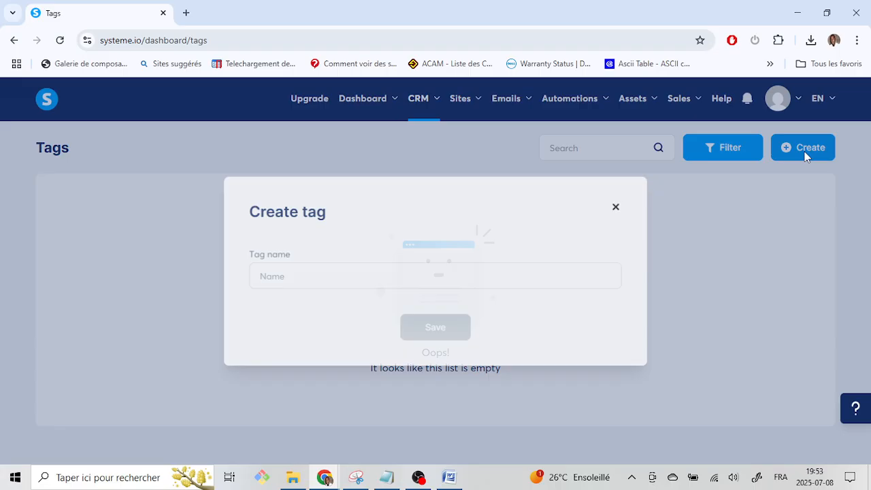
left_click(406, 276)
type("pertedepoids")
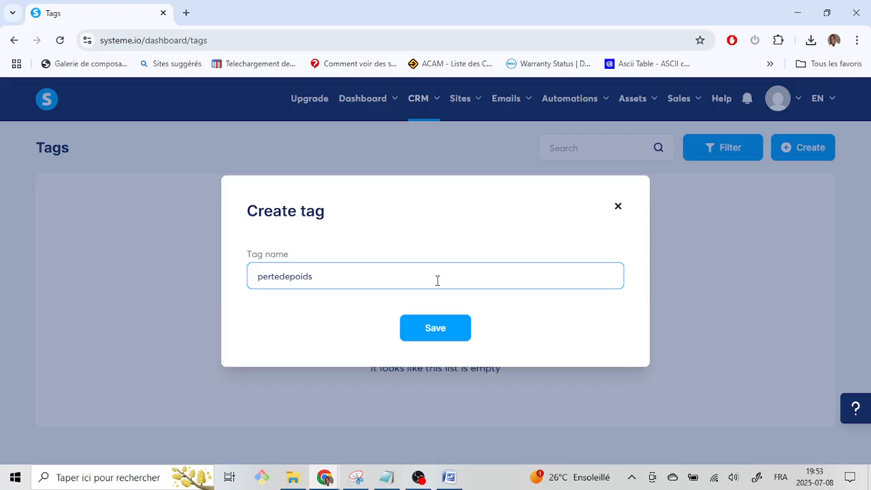
left_click(439, 330)
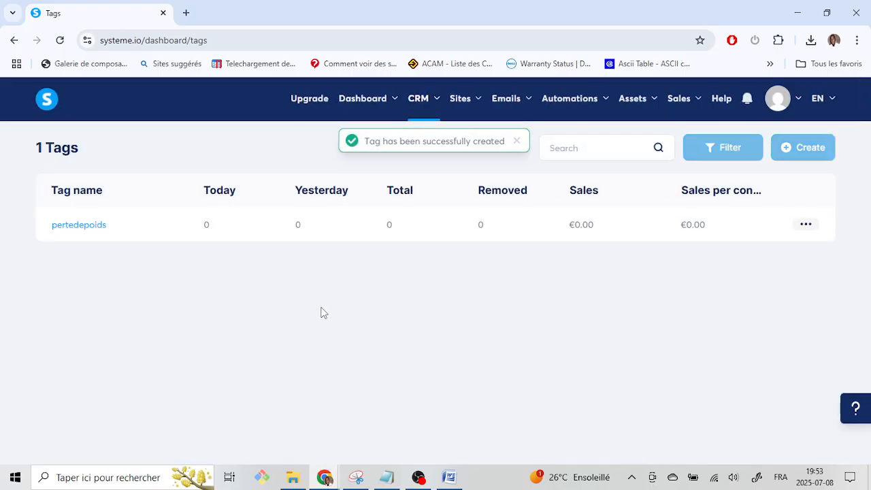
Return to the Checkout Page configuration of the EverGreen Weight Loss Funnel and choose Digital product as the offer type
mouse_move(461, 108)
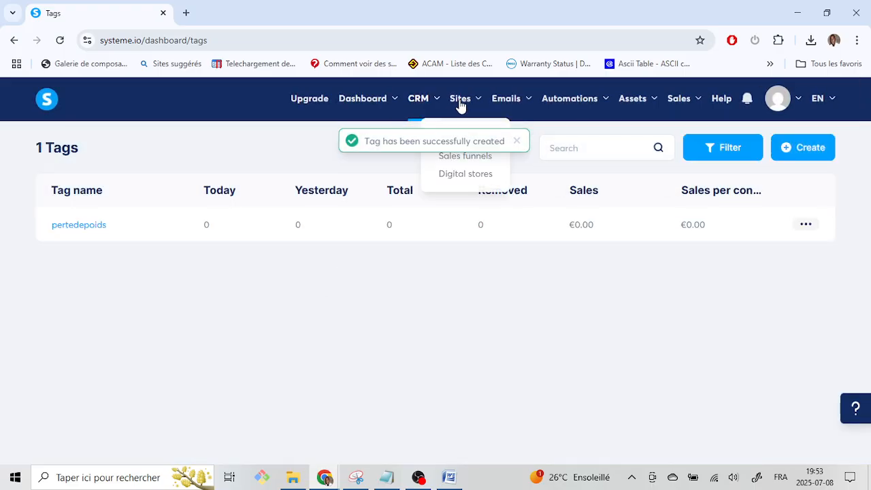
left_click(453, 161)
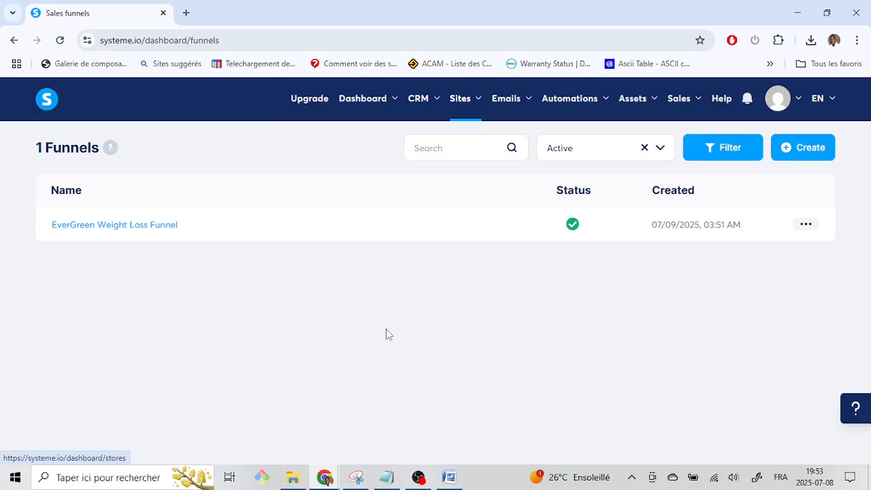
left_click(149, 231)
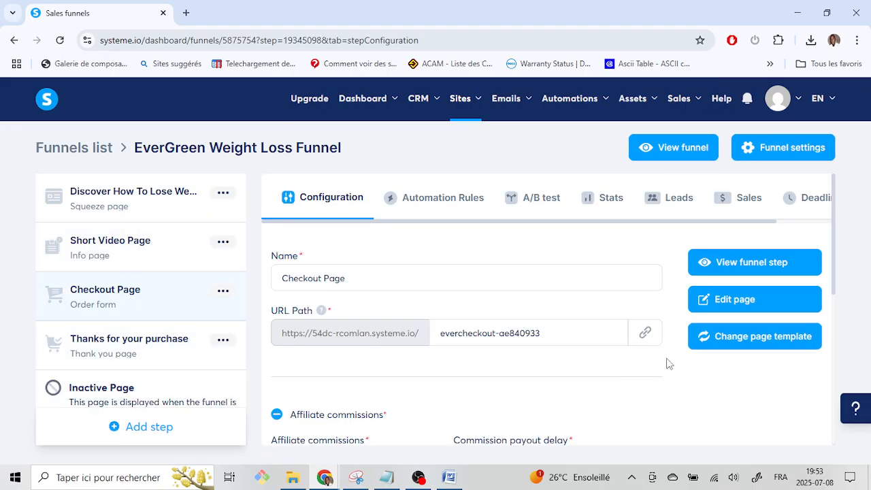
scroll(678, 359, "down", 2)
scroll(678, 359, "down", 2)
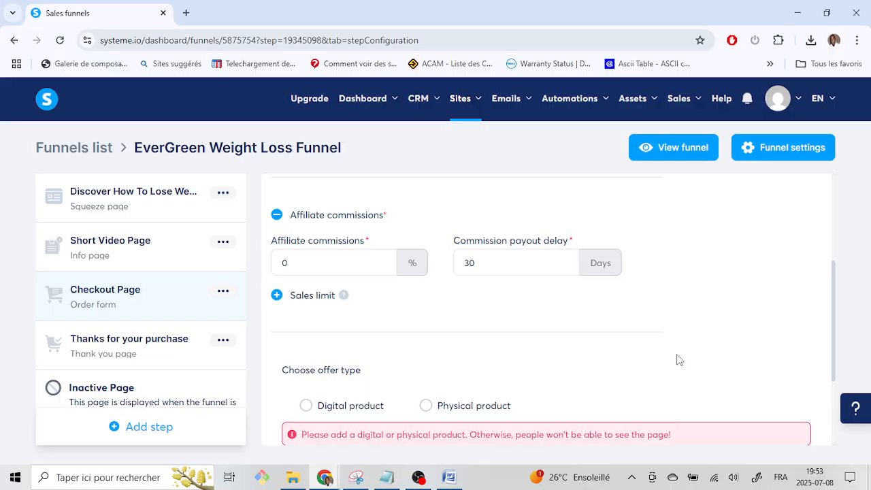
scroll(482, 341, "down", 1)
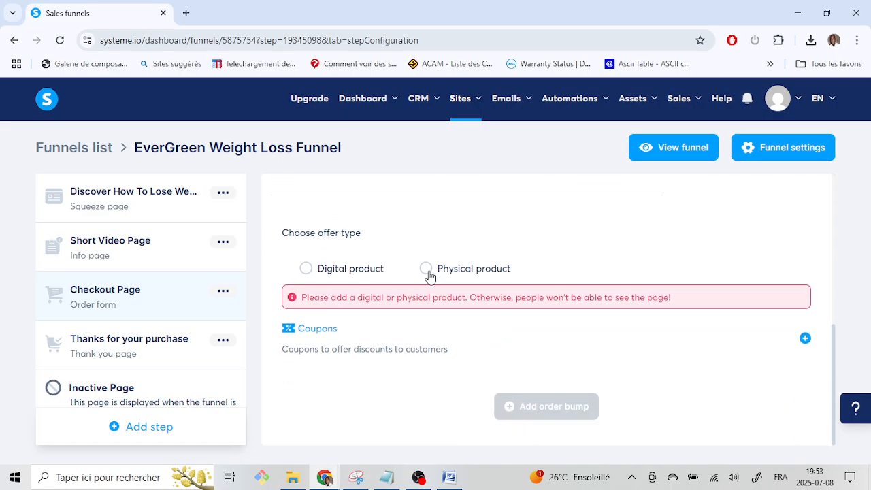
left_click(306, 270)
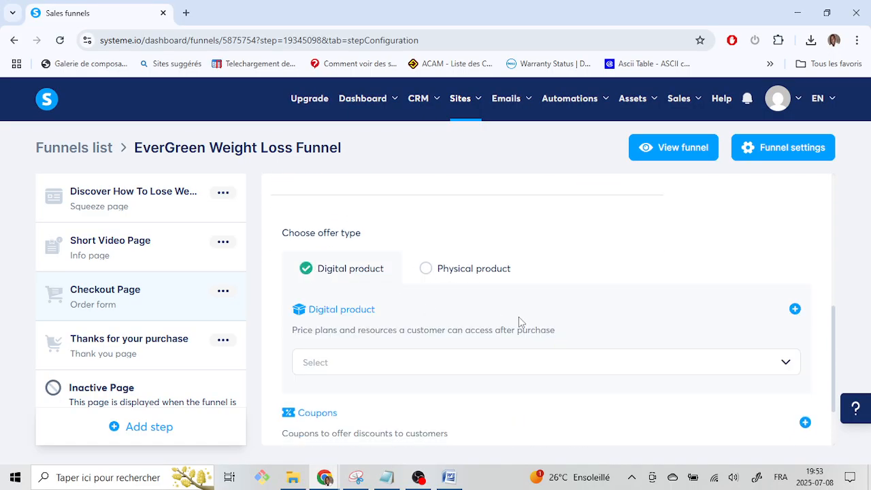
Start a new digital product for the checkout offer and name it "Guide de perte de poids"
scroll(648, 308, "down", 1)
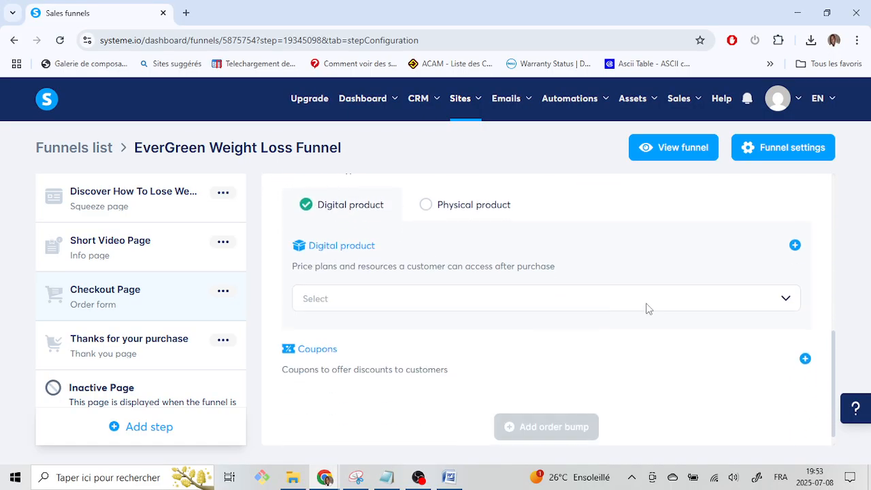
left_click(794, 245)
left_click(551, 316)
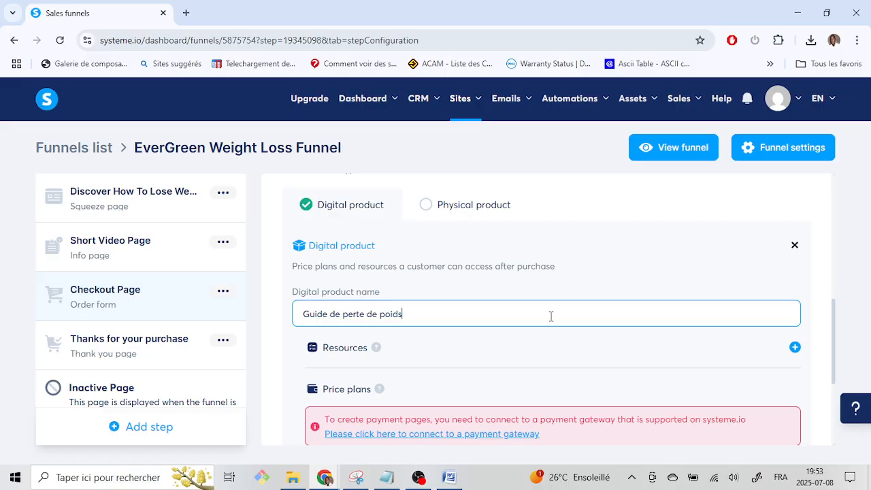
key("ctrl+a")
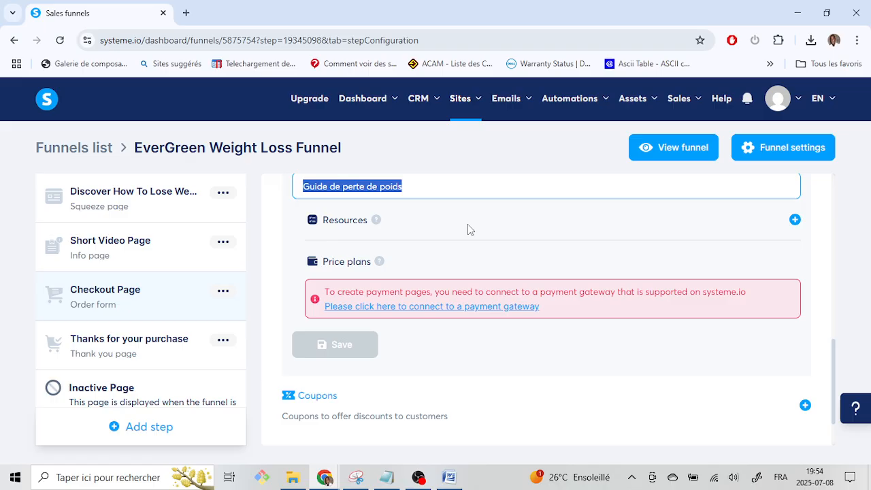
Add a Tags resource to the digital product and assign it the "pertedepoids" tag
left_click(794, 219)
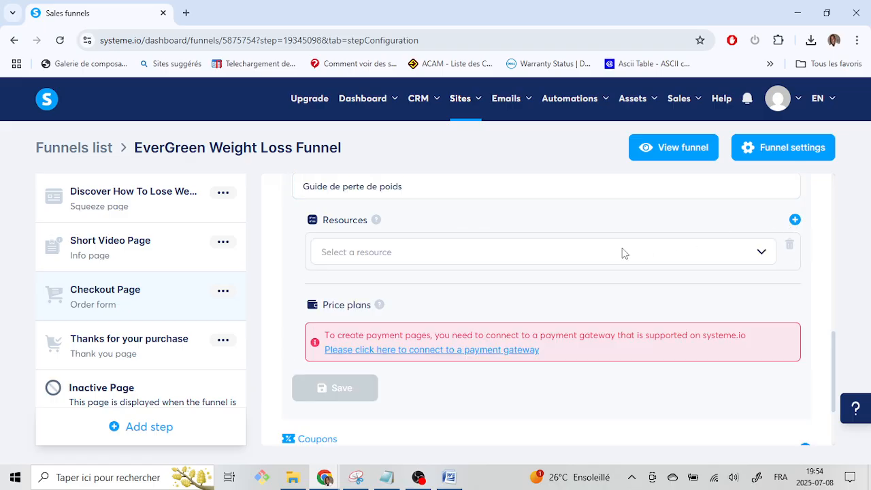
left_click(761, 253)
left_click(475, 333)
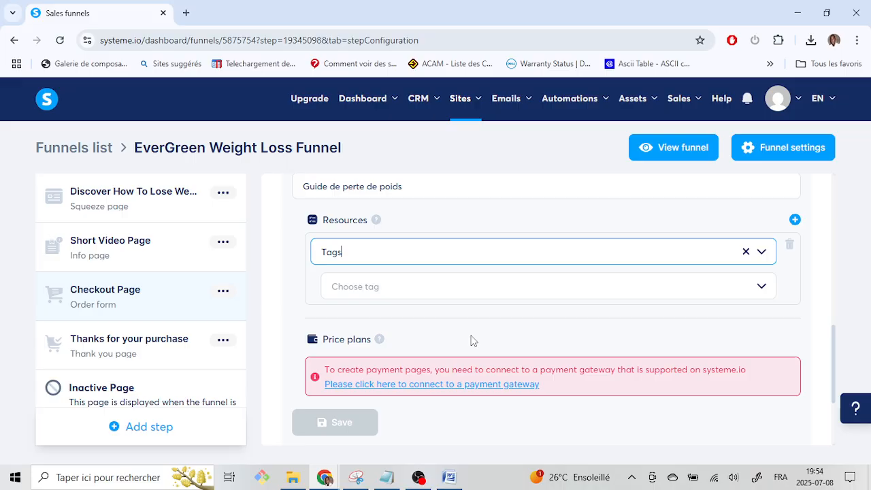
left_click(762, 289)
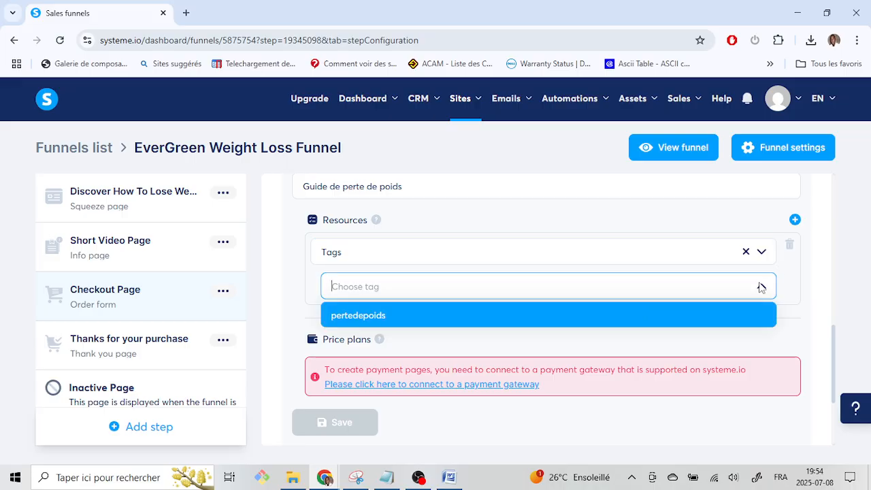
left_click(454, 317)
Go to the payment gateway settings from the product's price plans and open the PayPal account connection form
scroll(517, 320, "down", 1)
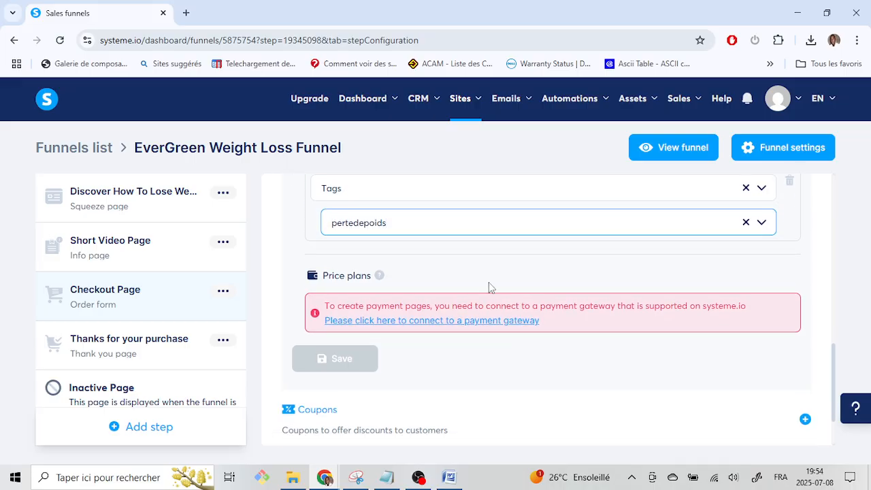
scroll(490, 287, "down", 1)
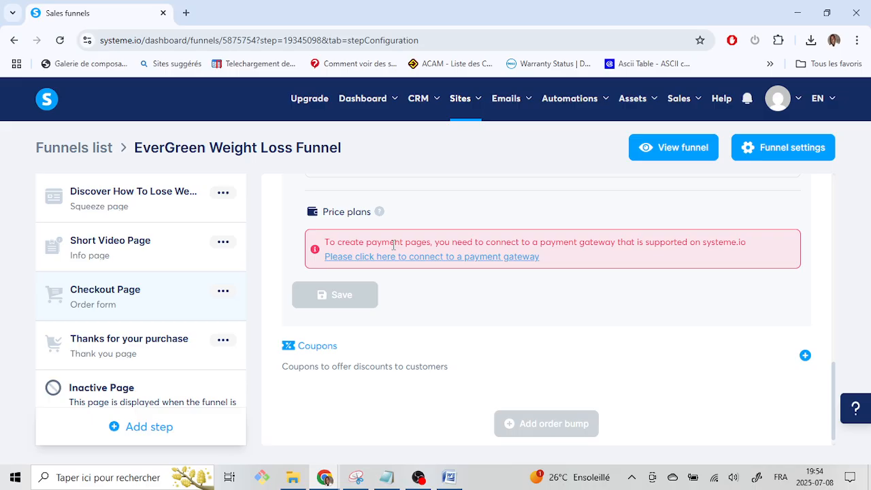
left_click(434, 262)
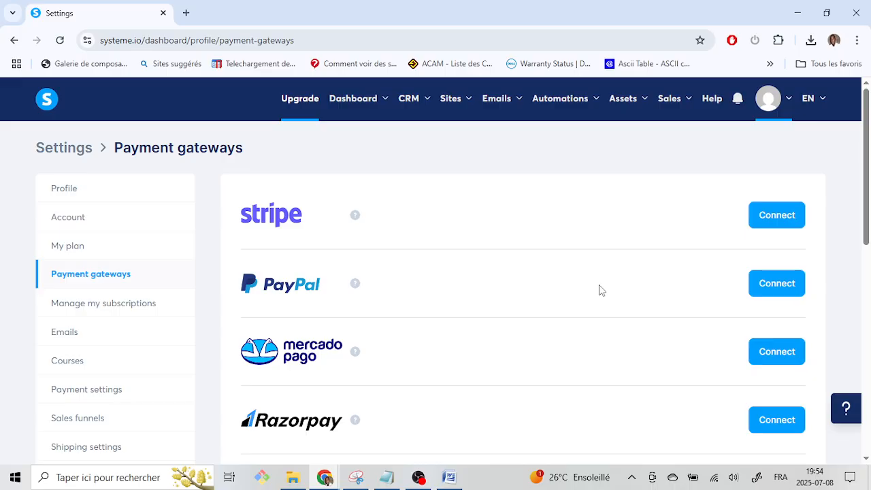
left_click(776, 289)
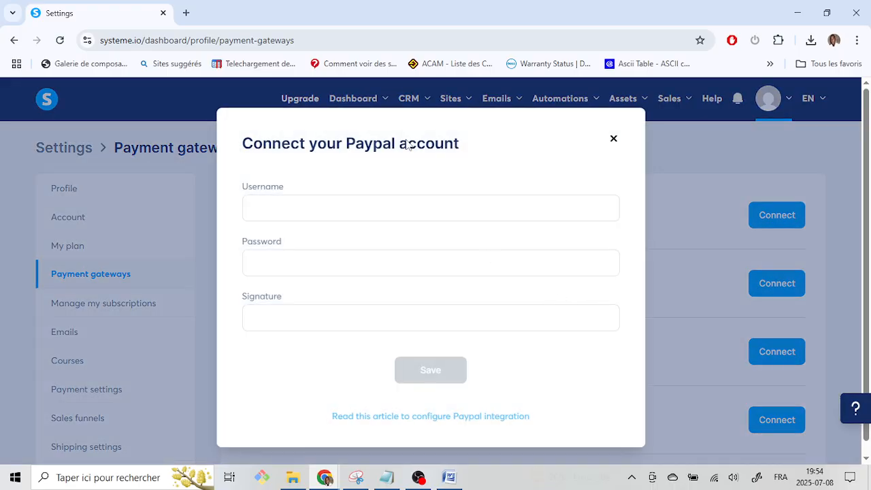
Open the PayPal website in a new browser tab and go to its login page
left_click(186, 13)
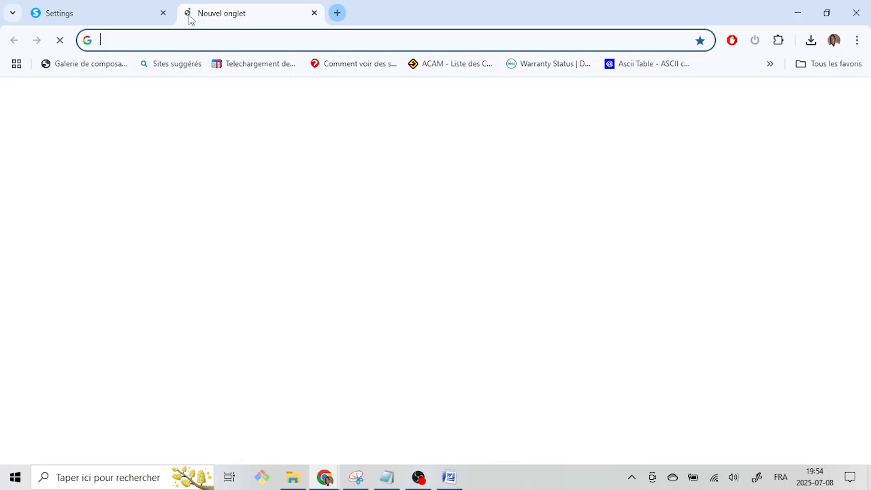
type("paypal.com")
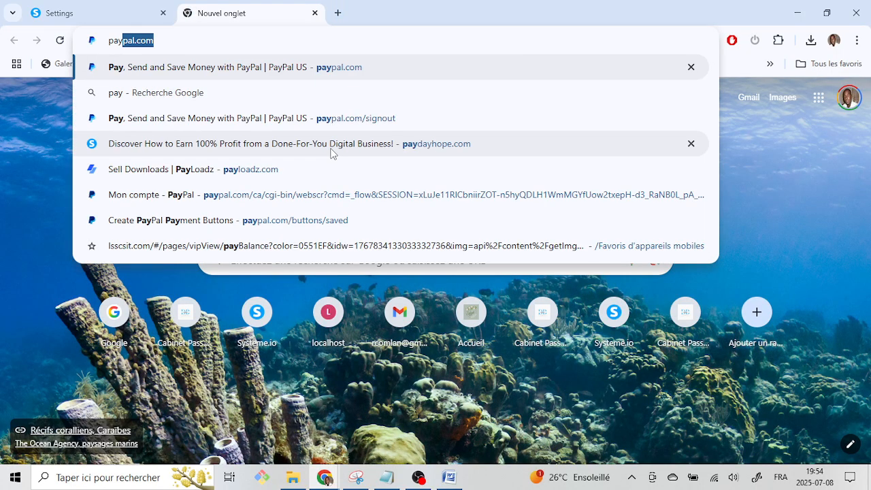
key("Return")
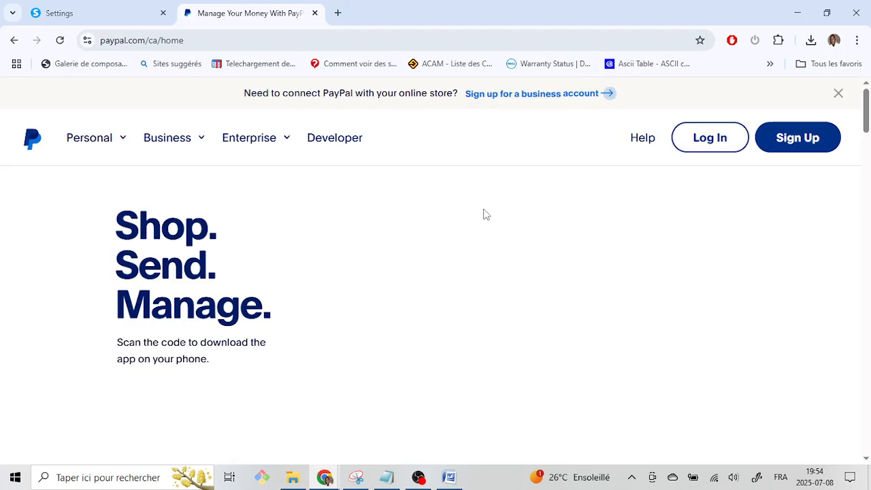
left_click(717, 144)
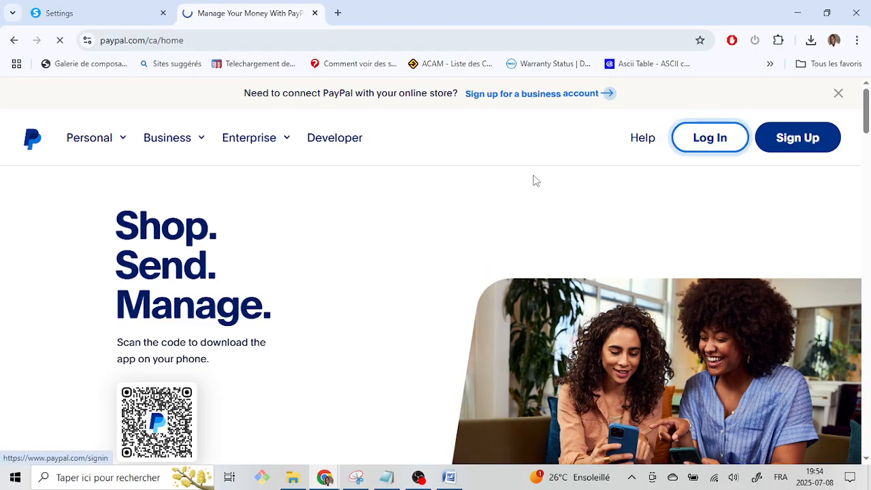
Replace the prefilled login e-mail with the account holder's e-mail, enter the account password and try to log in to PayPal
left_click_drag(512, 255, 274, 248)
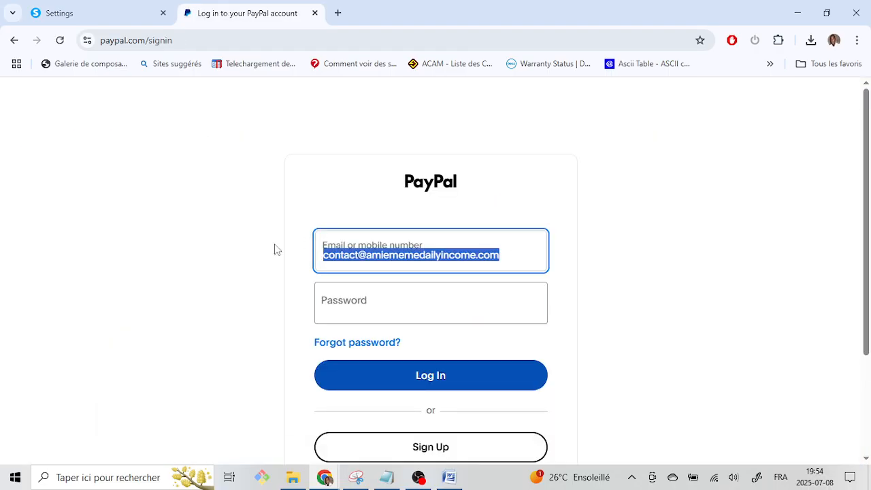
type("rco")
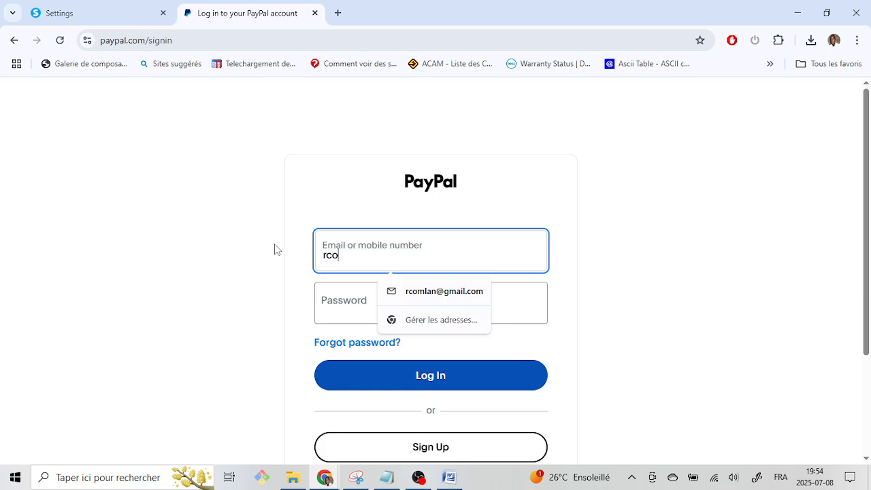
left_click(448, 294)
left_click(381, 295)
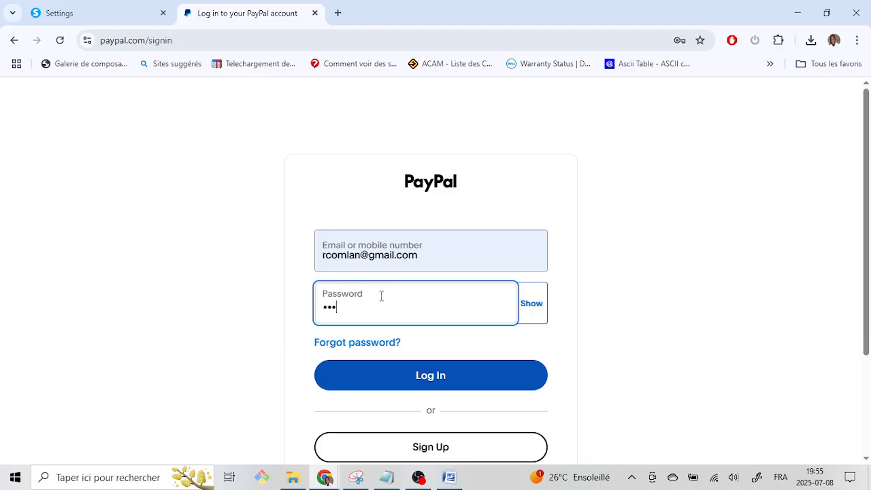
type("•••••••••••")
left_click(430, 378)
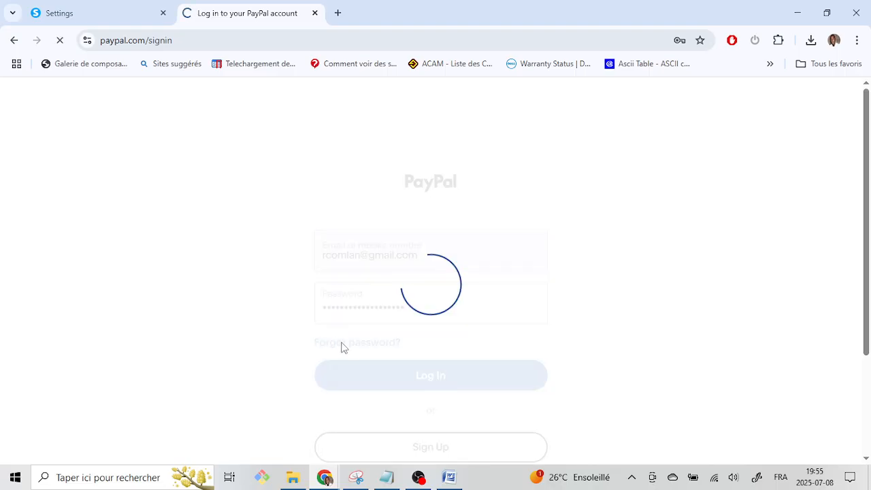
Re-enter the PayPal account password and submit the login again
left_click(374, 353)
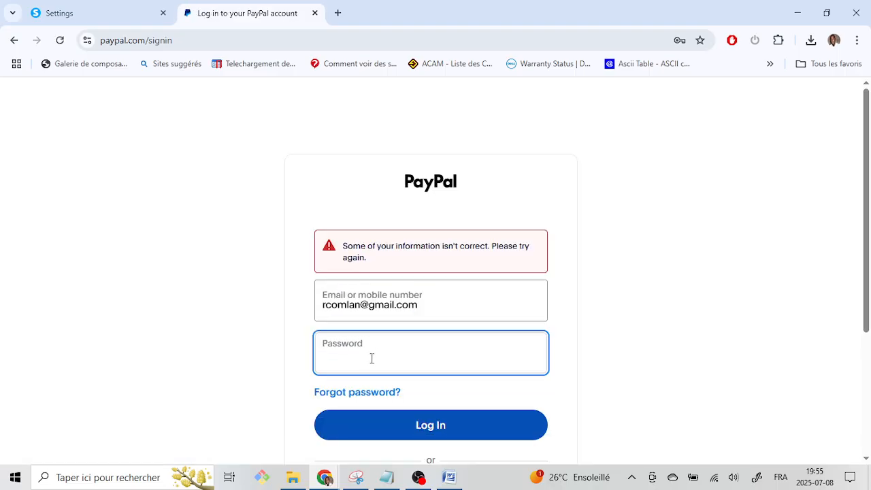
type("•")
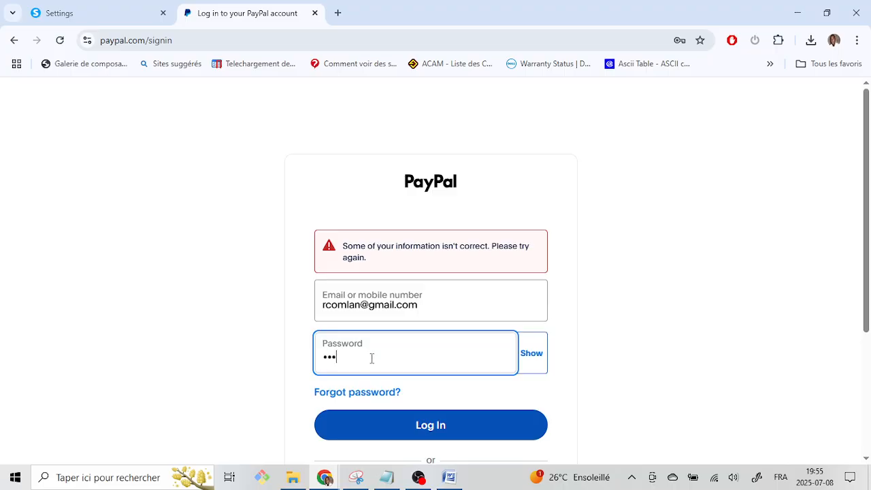
type("••••••••")
left_click(432, 428)
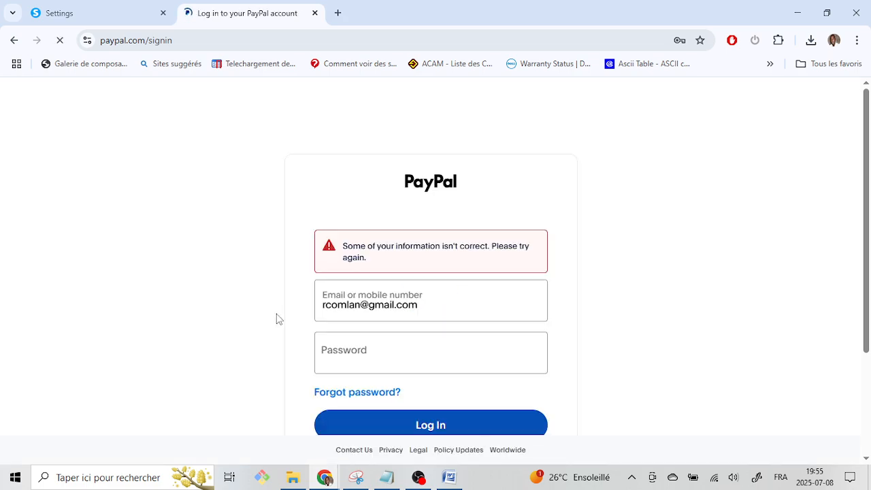
Log in to PayPal with the account password and the 6-digit security code from the authenticator app
left_click(386, 356)
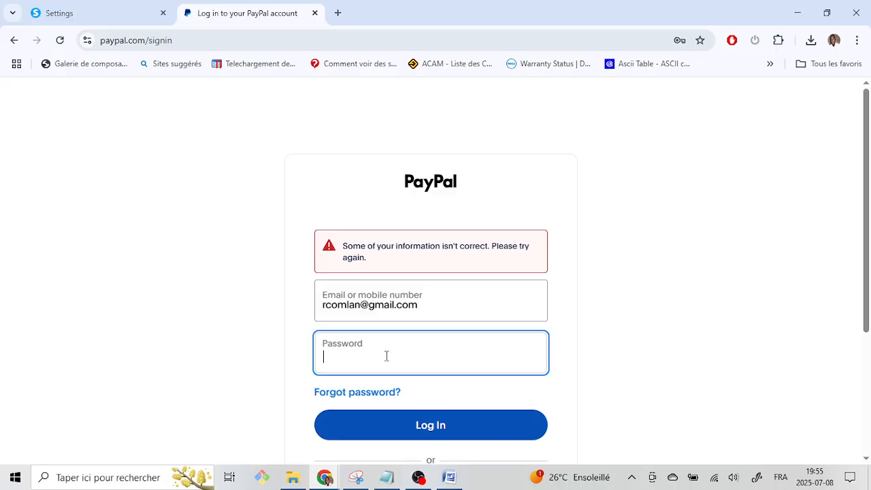
type("•")
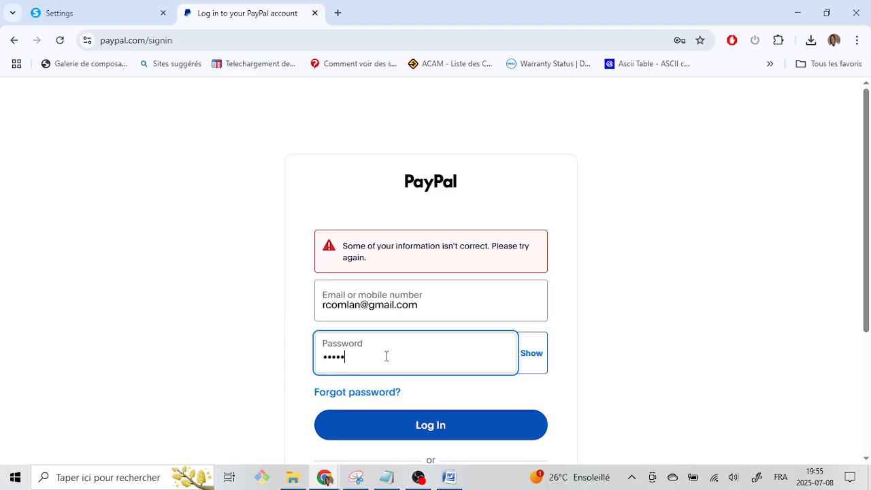
type("•••••••••••")
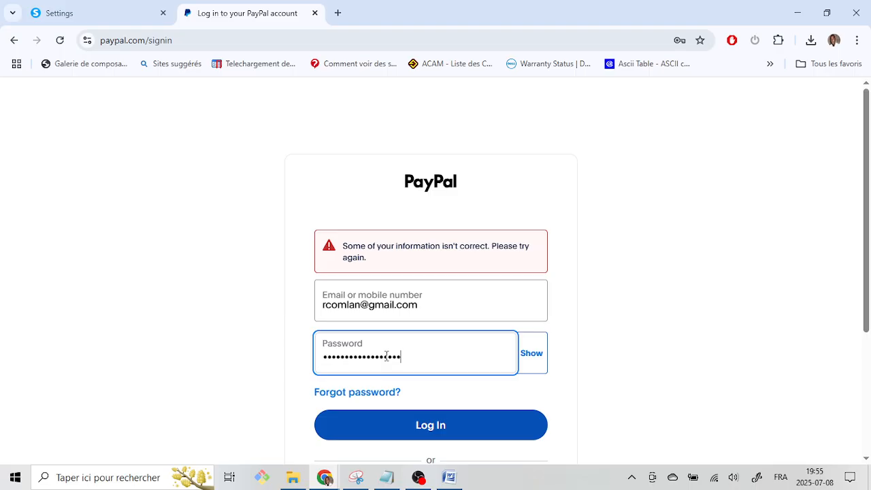
left_click(444, 426)
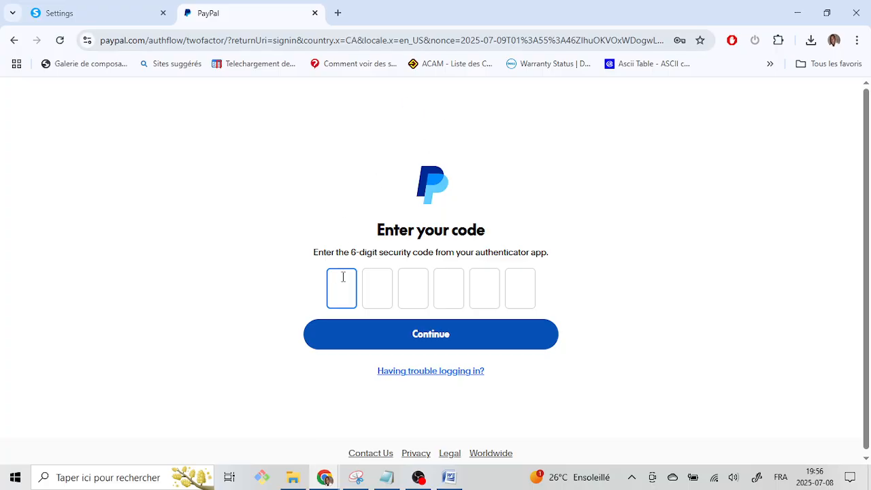
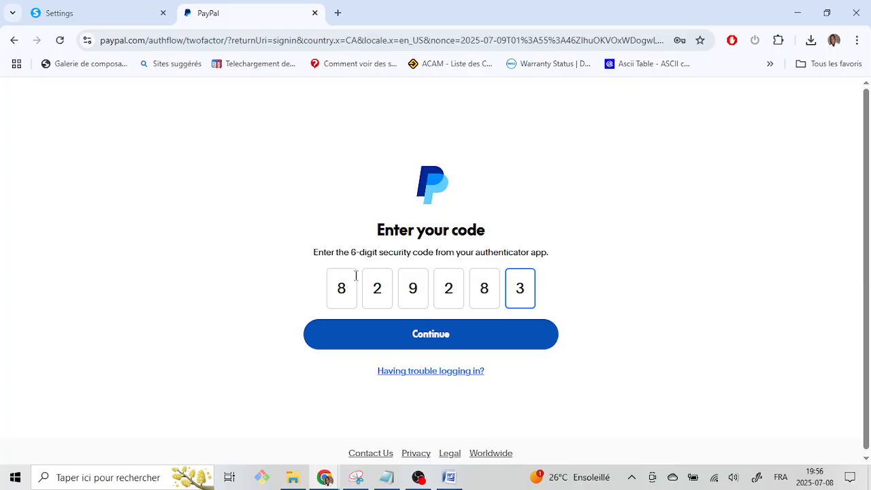
left_click(453, 338)
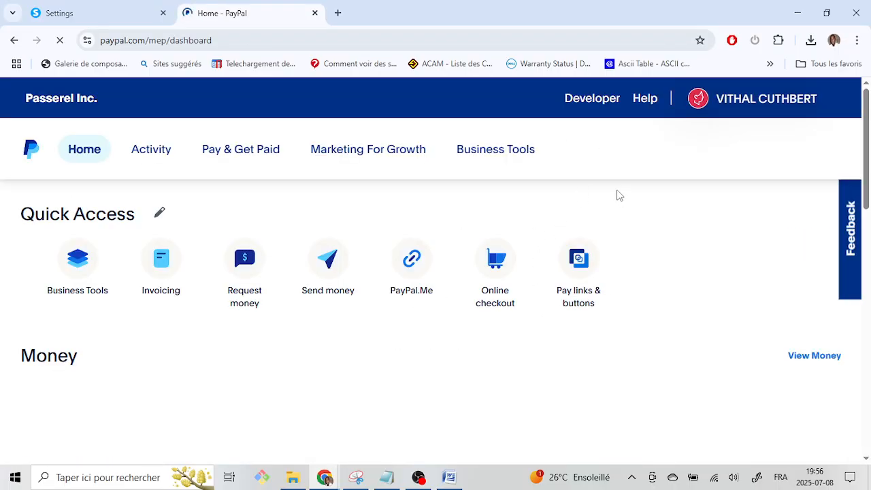
Open the API access settings of the PayPal account and display the NVP/SOAP API Integration (Classic) credentials
left_click(493, 156)
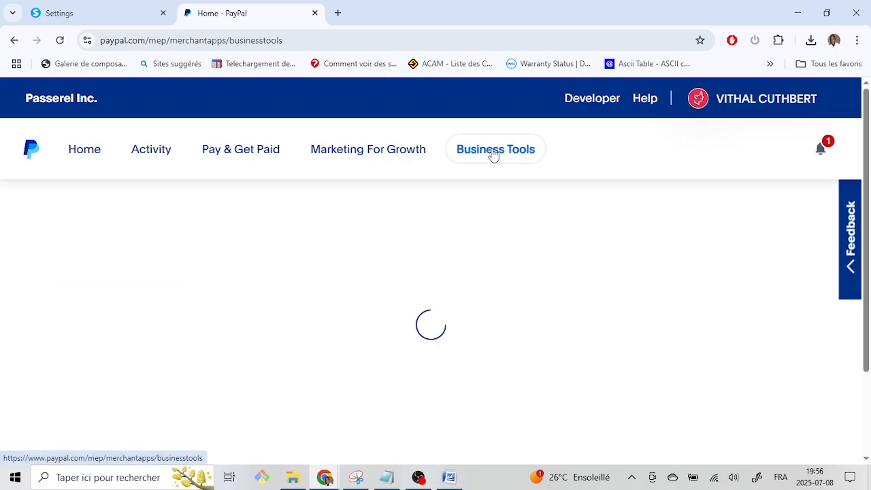
left_click(797, 101)
left_click(735, 190)
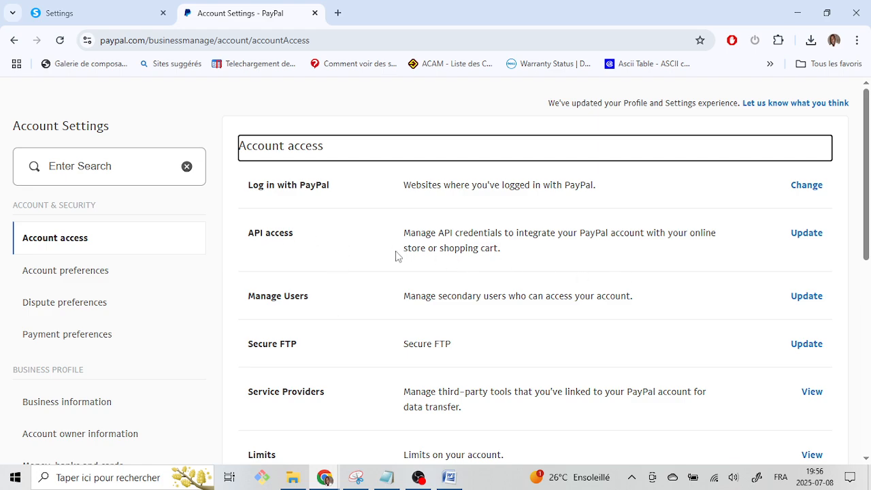
left_click(807, 310)
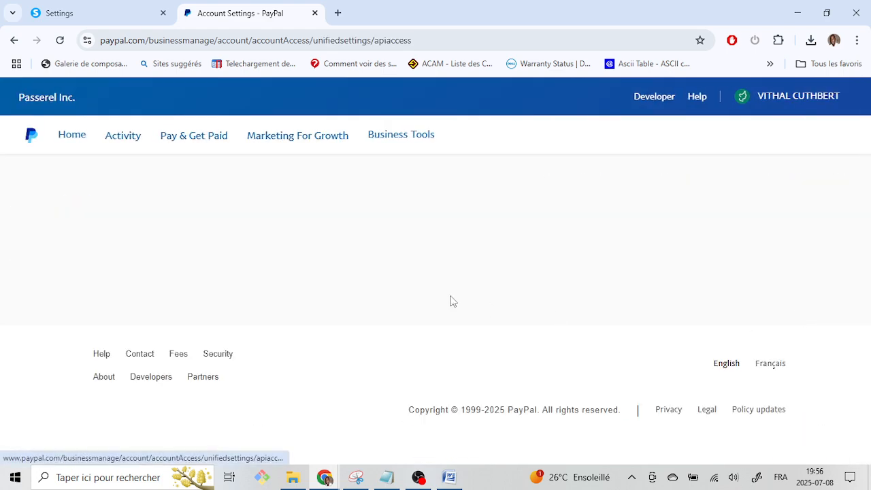
scroll(443, 305, "down", 10)
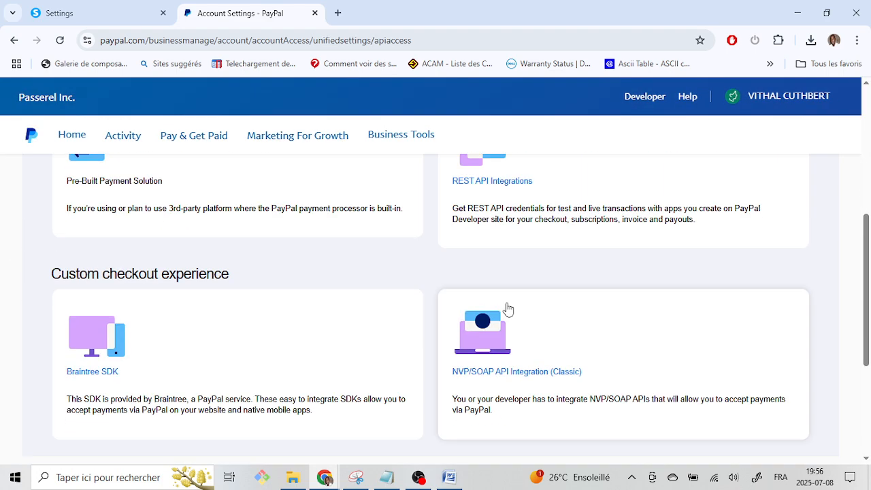
scroll(519, 274, "up", 2)
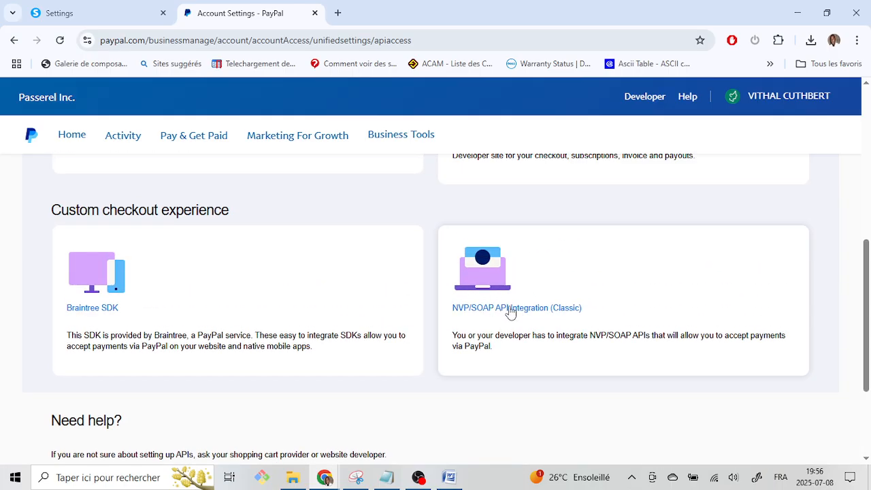
left_click(510, 311)
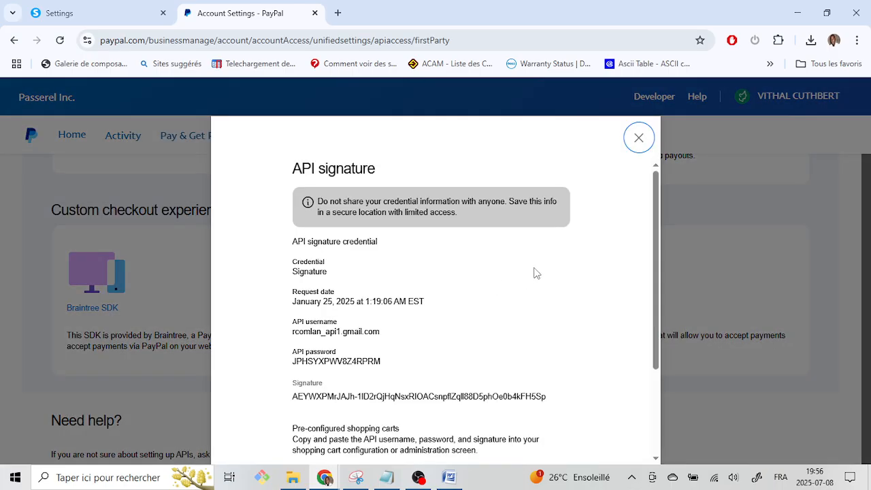
Copy the API username from PayPal into the username field of systeme.io's PayPal connection form
scroll(535, 273, "down", 3)
scroll(535, 272, "down", 1)
left_click_drag(389, 208, 286, 210)
right_click(310, 205)
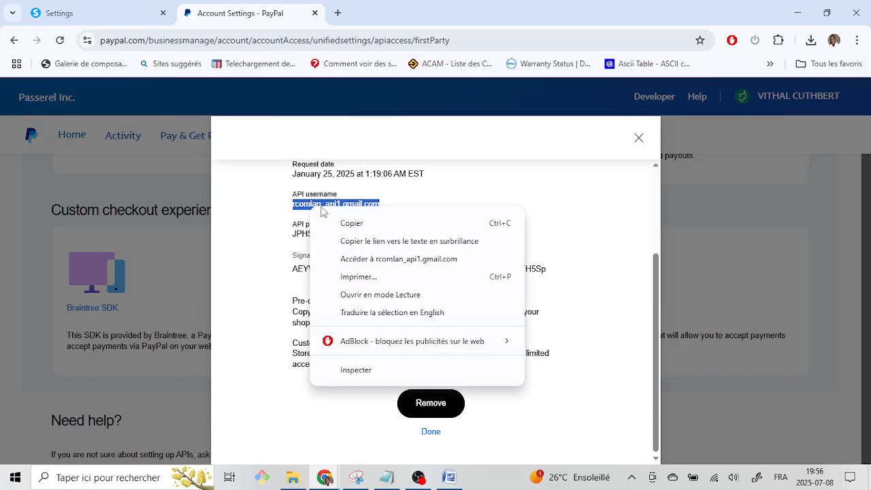
left_click(347, 225)
left_click(130, 20)
left_click(350, 206)
key("ctrl+v")
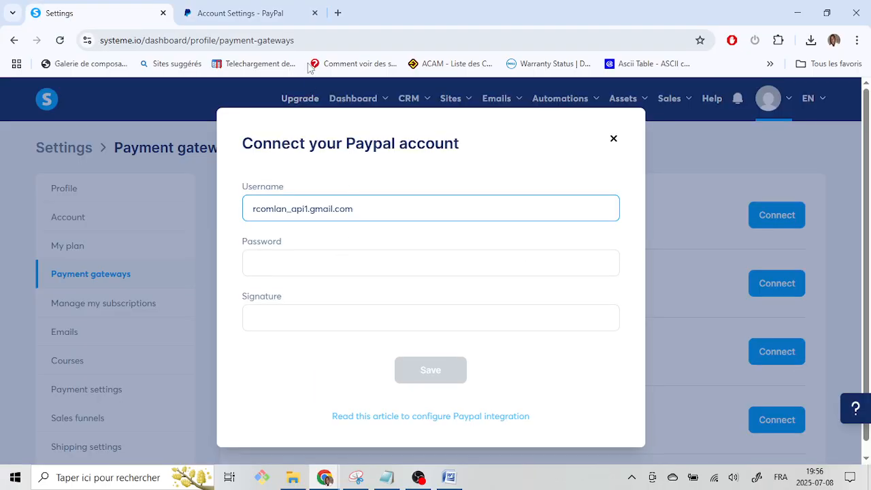
Copy the API password from PayPal into the password field of systeme.io's PayPal connection form
left_click(265, 15)
left_click_drag(382, 235, 292, 234)
right_click(292, 234)
left_click(323, 246)
left_click(111, 17)
left_click(313, 265)
key("ctrl+v")
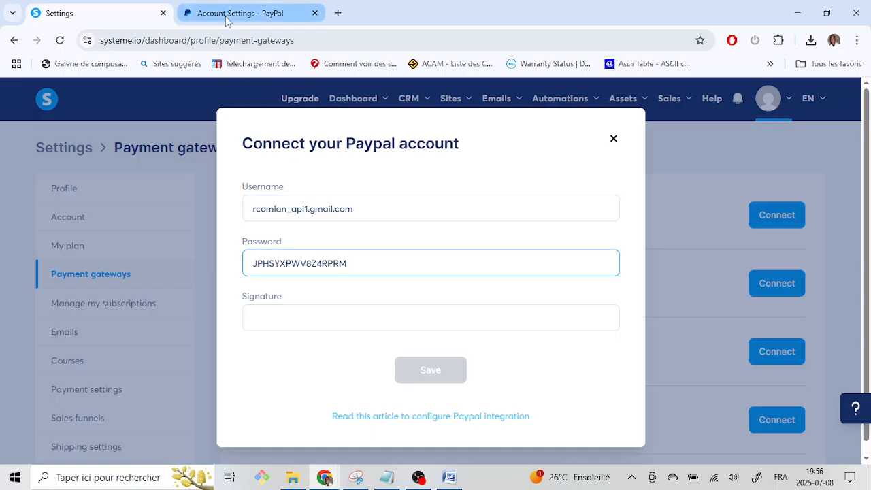
Copy the API signature from PayPal into the signature field of systeme.io's connection form and save the connection
left_click(231, 13)
left_click_drag(550, 269, 293, 267)
right_click(315, 274)
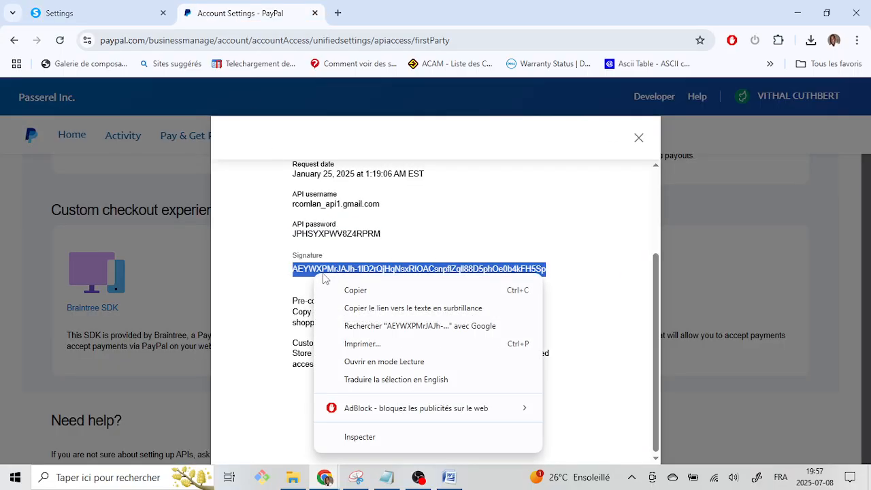
left_click(351, 289)
left_click(132, 16)
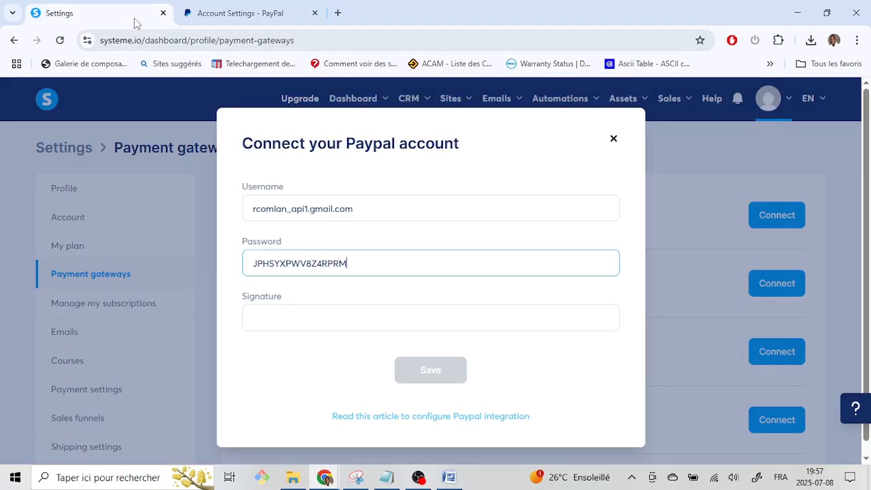
left_click(316, 314)
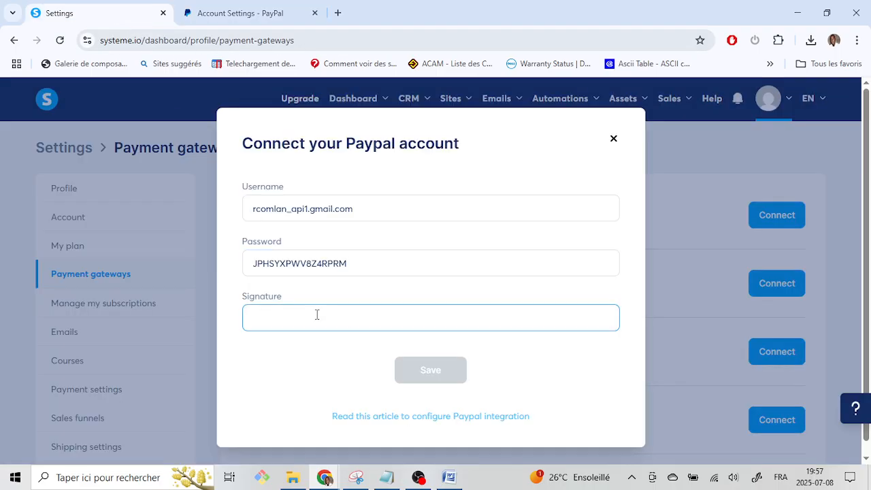
key("ctrl+v")
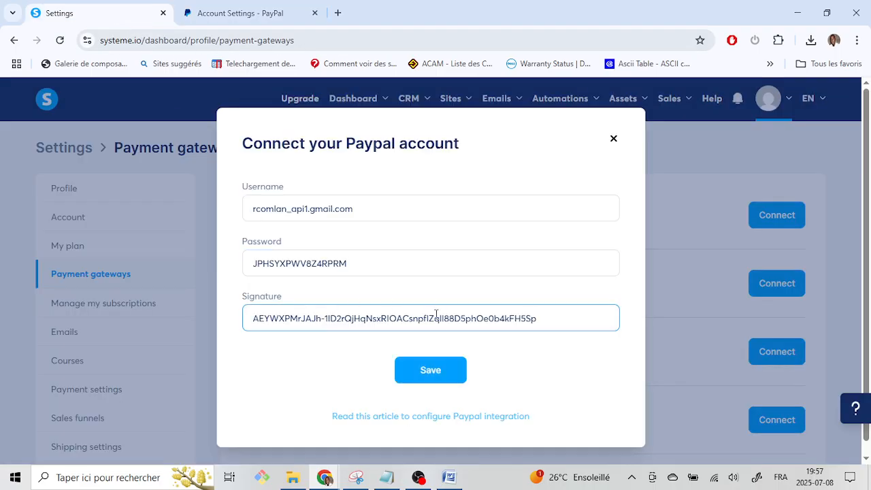
left_click(430, 374)
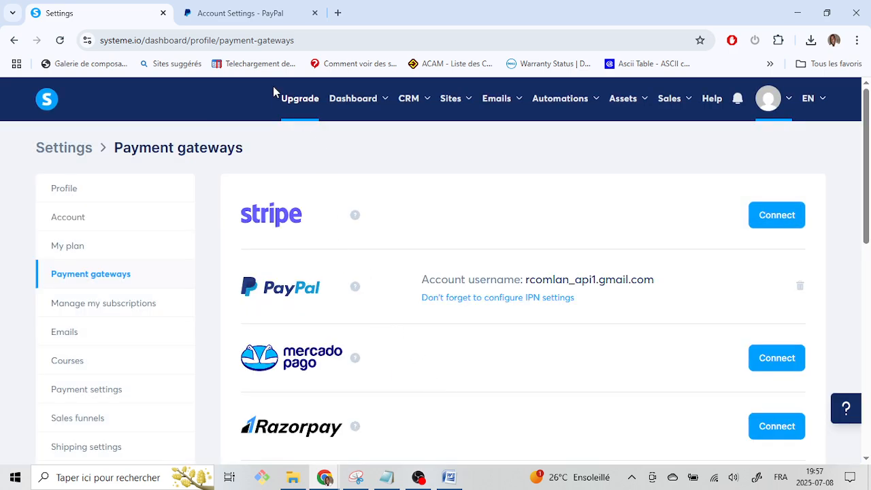
Close the API credentials, log out of PayPal and close its browser tab
left_click(249, 13)
left_click(601, 247)
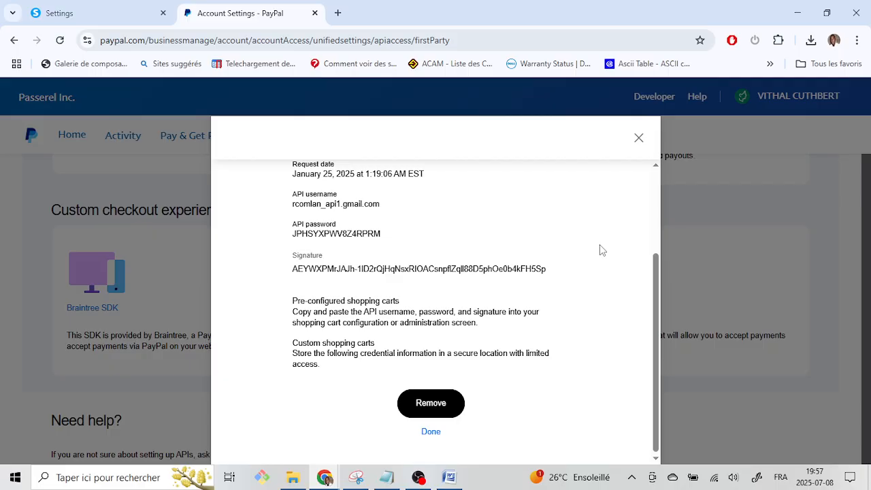
left_click(431, 433)
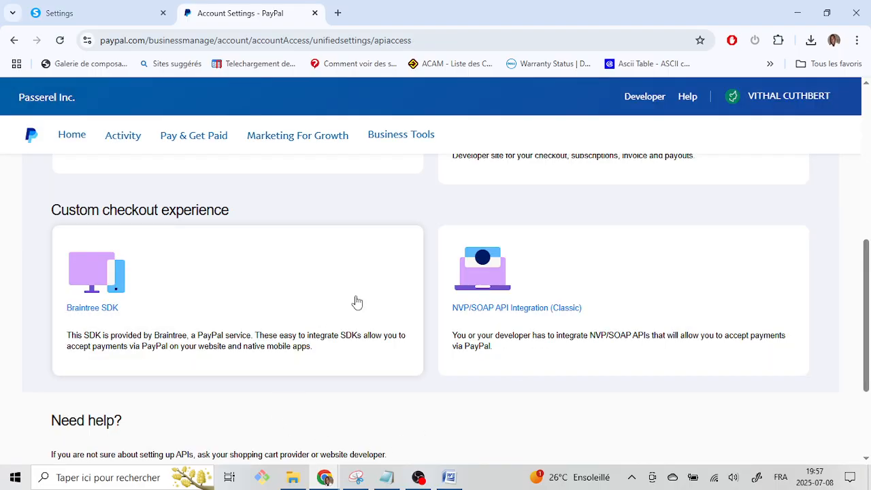
scroll(721, 180, "up", 3)
left_click(799, 98)
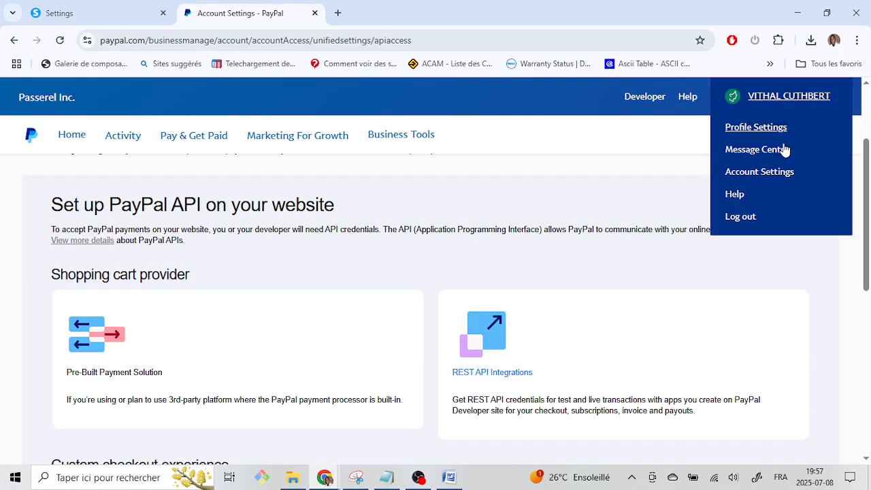
left_click(742, 217)
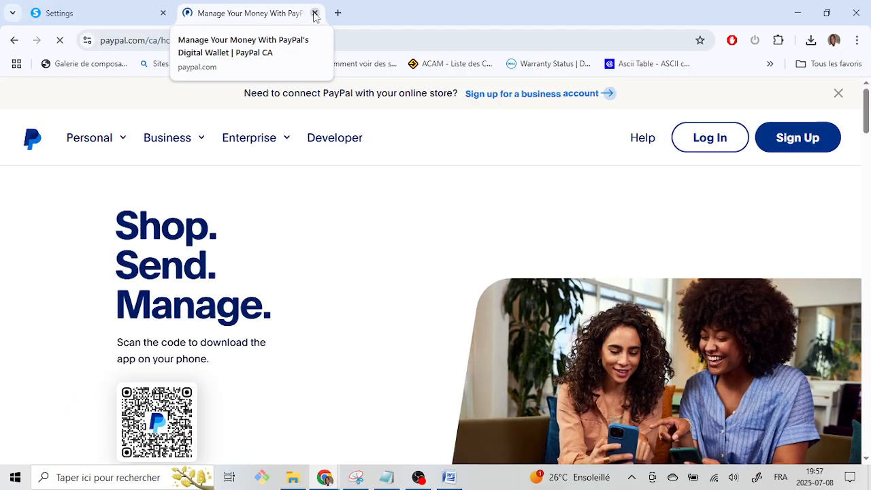
left_click(315, 13)
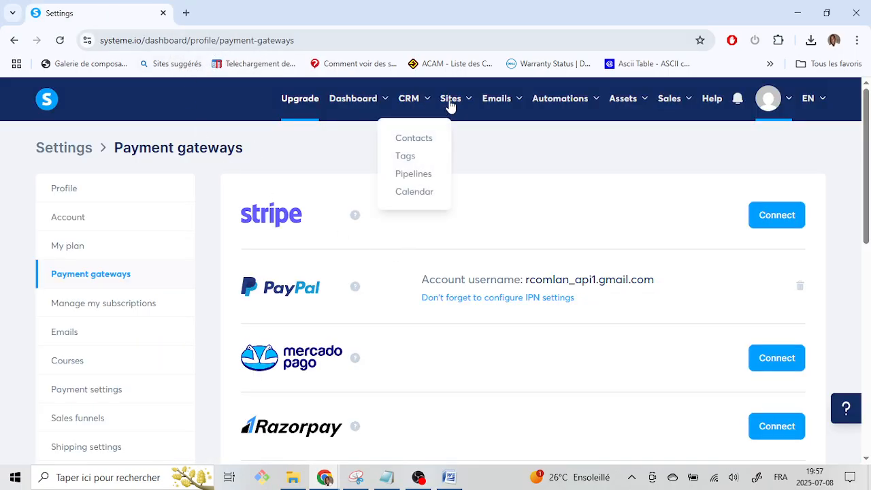
Open the EverGreen Weight Loss Funnel's checkout page, choose Digital product as the offer type and expand its product form
left_click(455, 156)
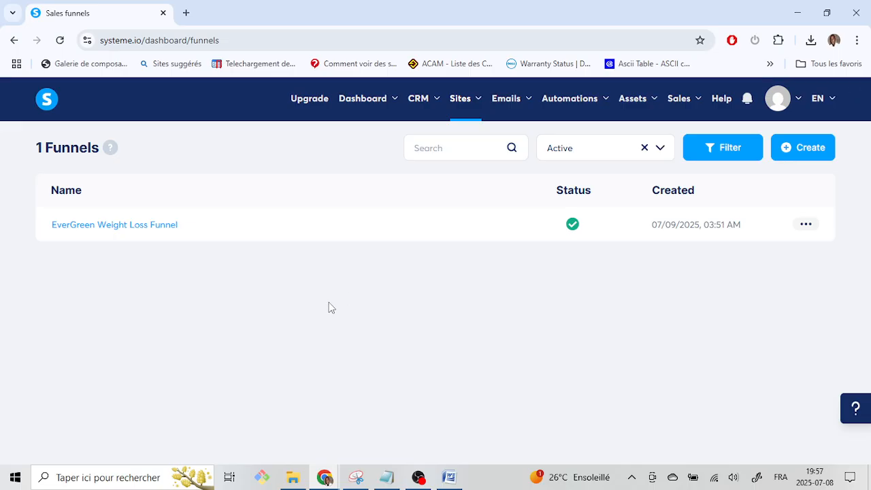
left_click(130, 226)
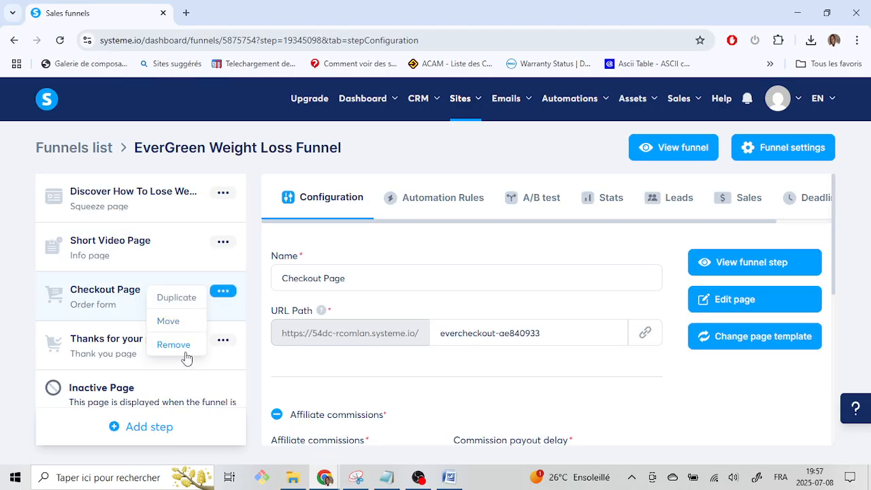
scroll(617, 385, "down", 5)
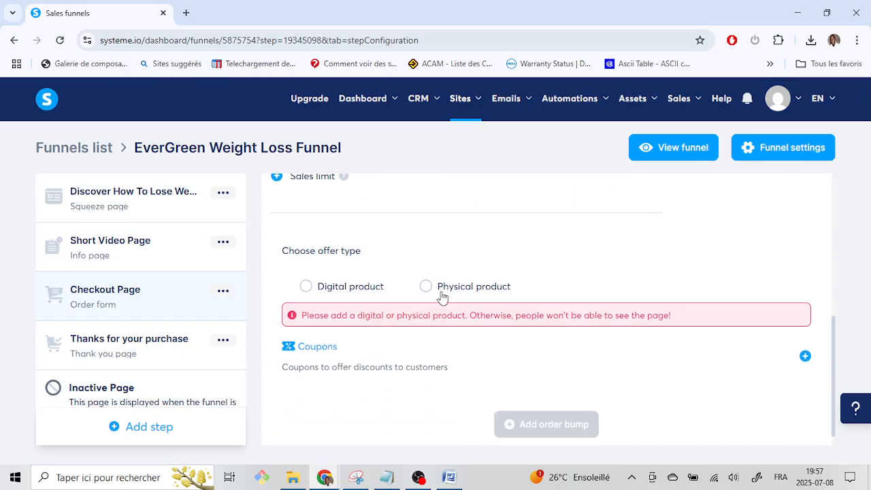
left_click(320, 286)
left_click(794, 327)
scroll(475, 349, "down", 2)
left_click(426, 262)
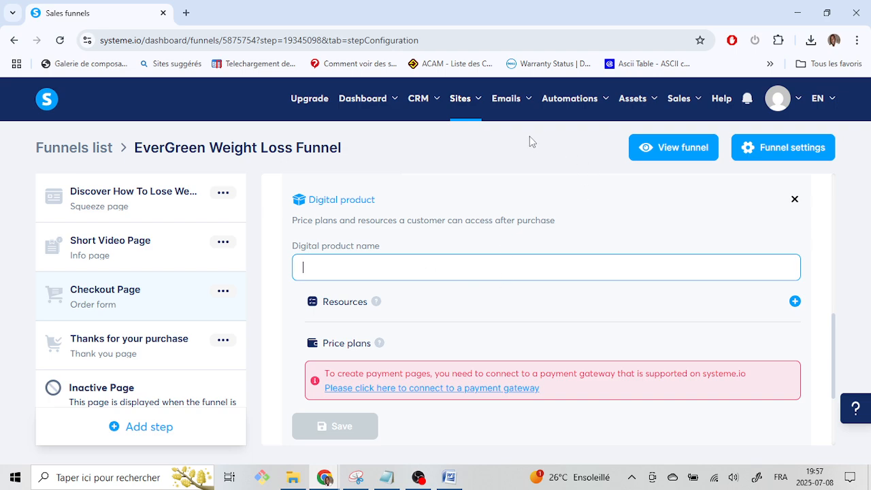
Go back to the payment gateway settings and reload the page to check the PayPal connection
mouse_move(780, 102)
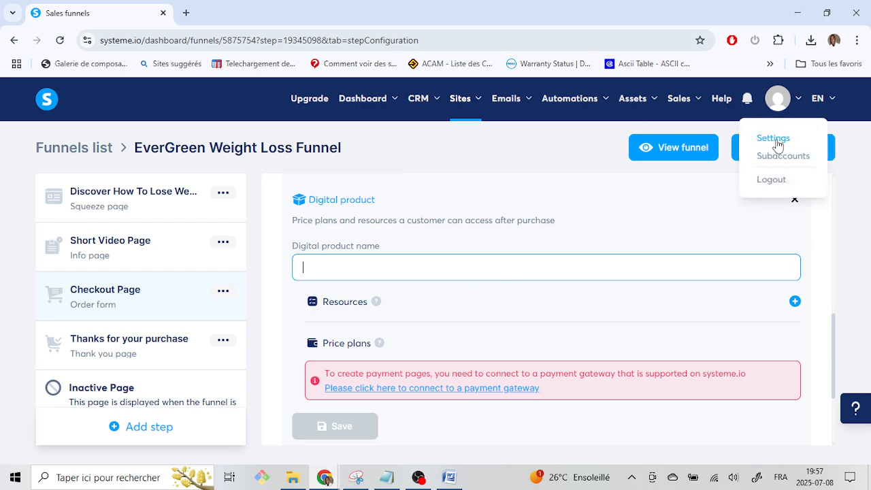
left_click(774, 140)
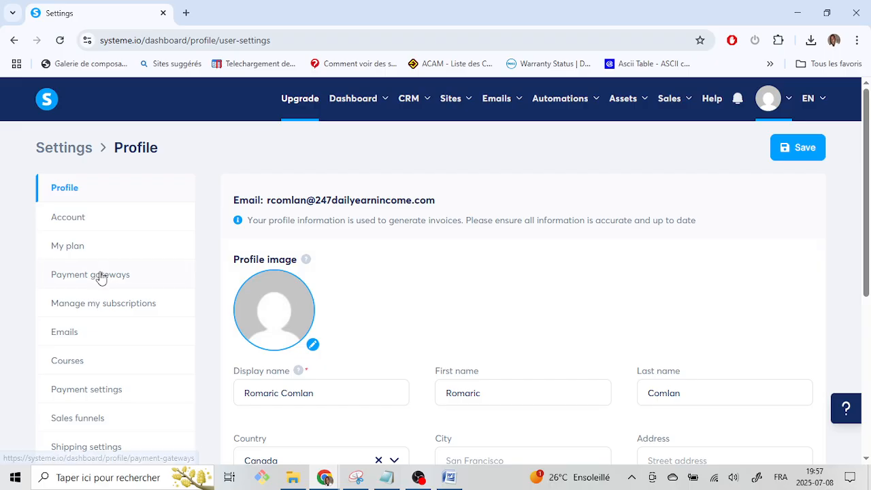
left_click(91, 277)
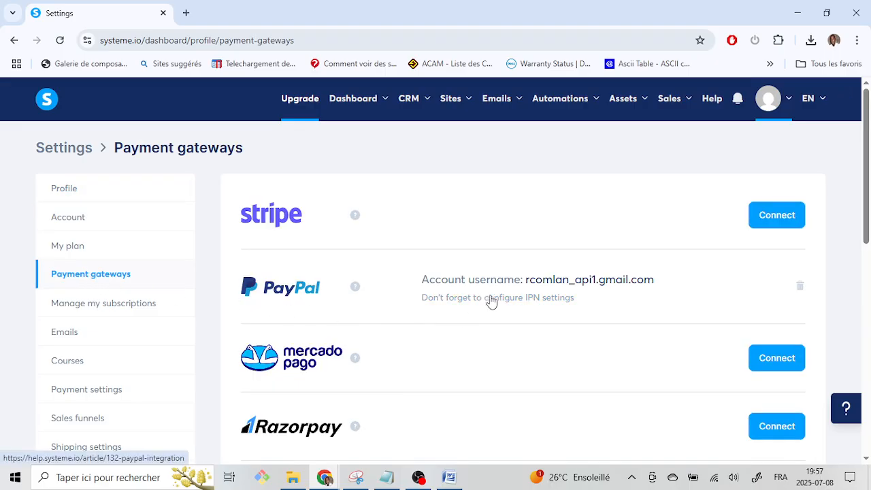
left_click(356, 40)
left_click(398, 40)
key("Return")
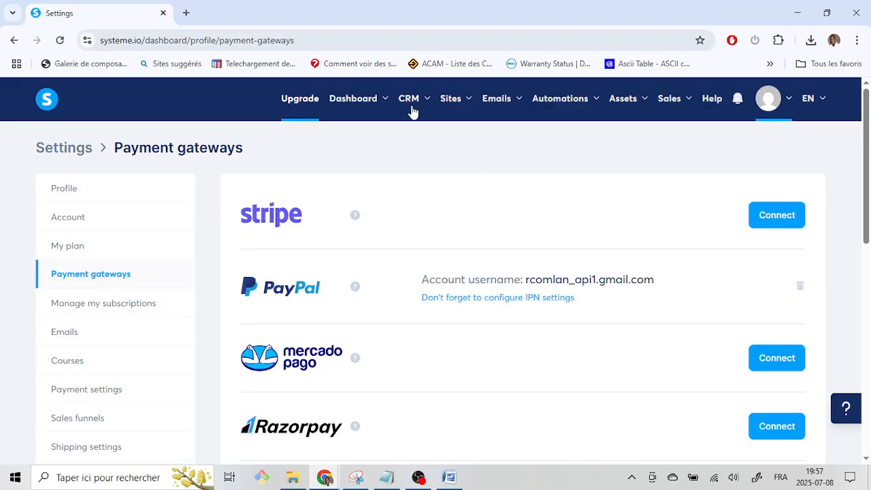
Open the settings of the EverGreen Weight Loss Funnel from the sales funnels list and enable PayPal as an accepted payment method
mouse_move(462, 109)
left_click(445, 158)
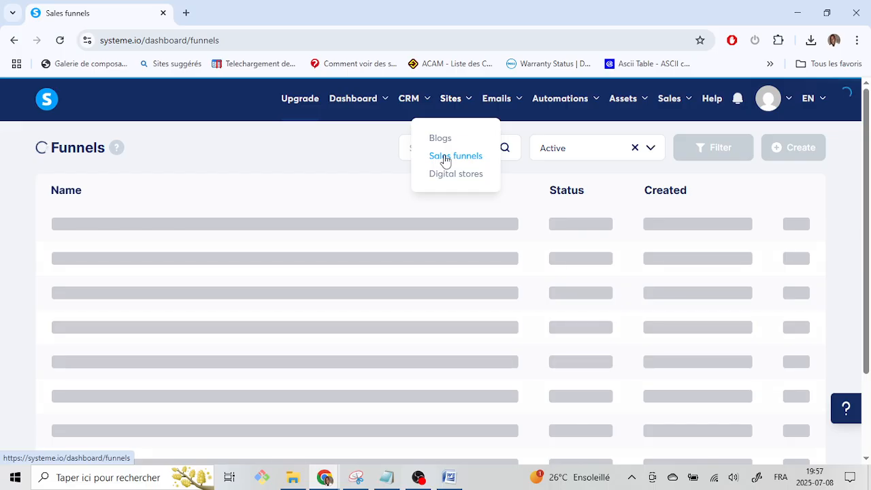
left_click(808, 227)
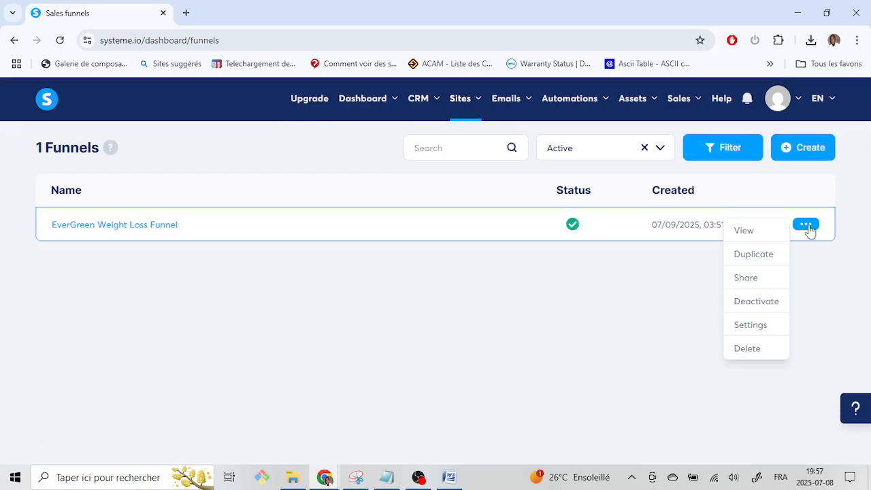
left_click(748, 326)
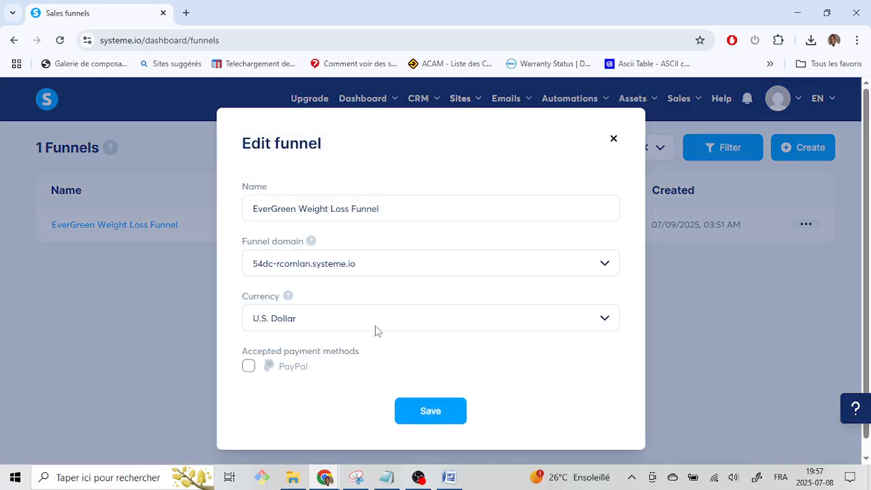
left_click(249, 366)
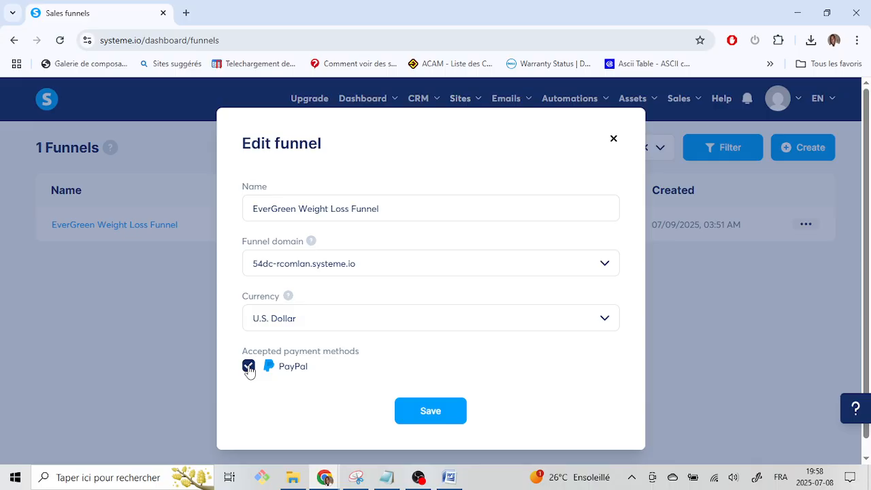
Set the funnel's currency to Euro, enable PayPal for that currency and save the funnel settings
left_click(584, 324)
scroll(479, 265, "down", 2)
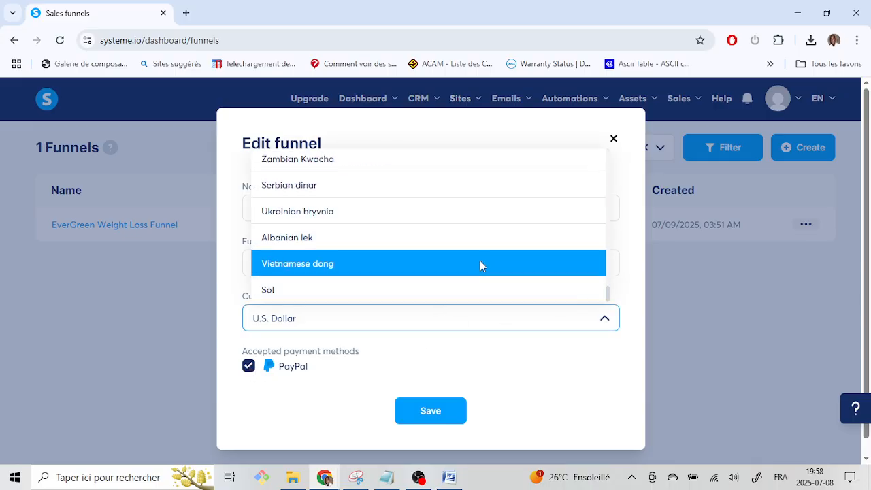
scroll(475, 262, "up", 3)
scroll(474, 262, "up", 2)
scroll(474, 262, "up", 10)
scroll(474, 262, "up", 4)
left_click(462, 230)
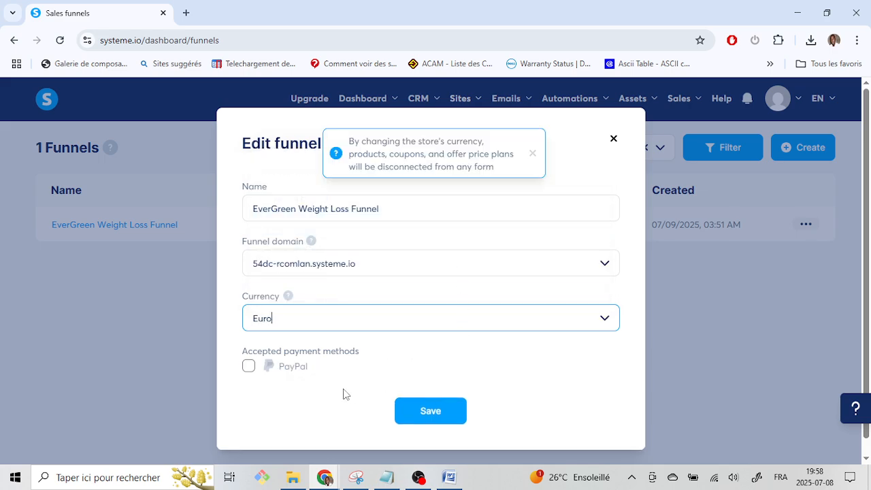
left_click(248, 366)
left_click(425, 408)
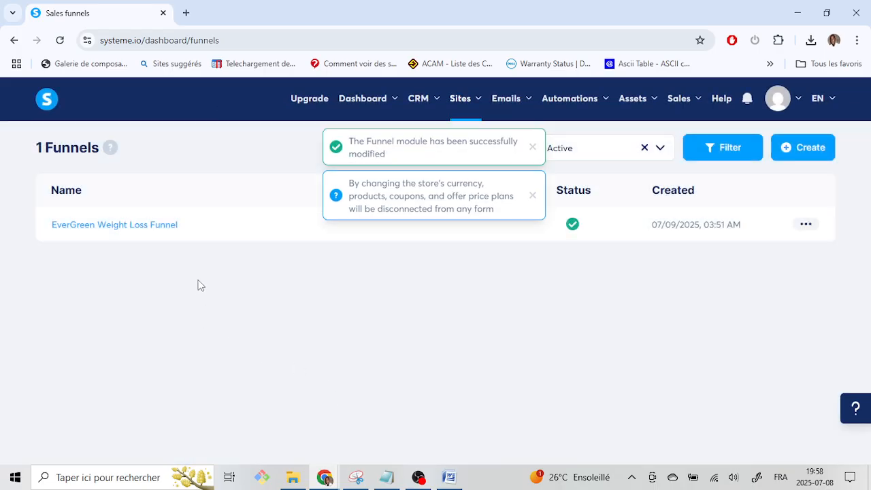
Open the EverGreen Weight Loss Funnel's checkout page, select Digital product as the offer type and expand its product form
left_click(174, 226)
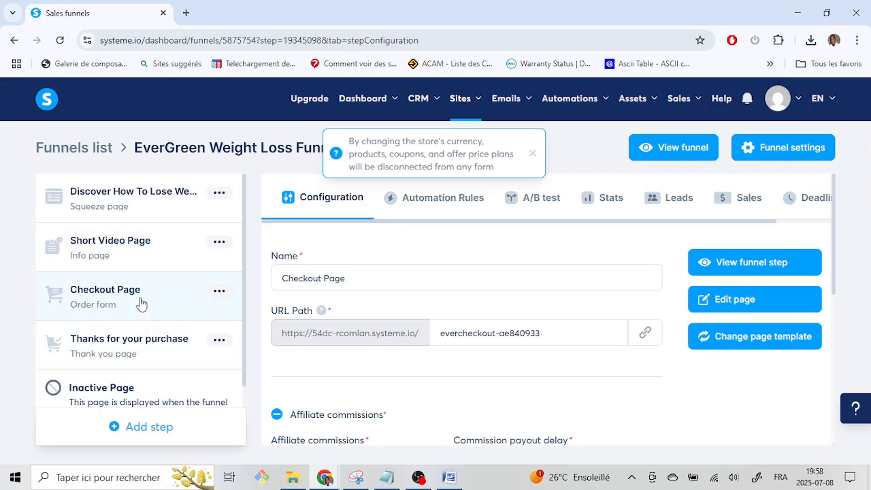
scroll(660, 325, "down", 4)
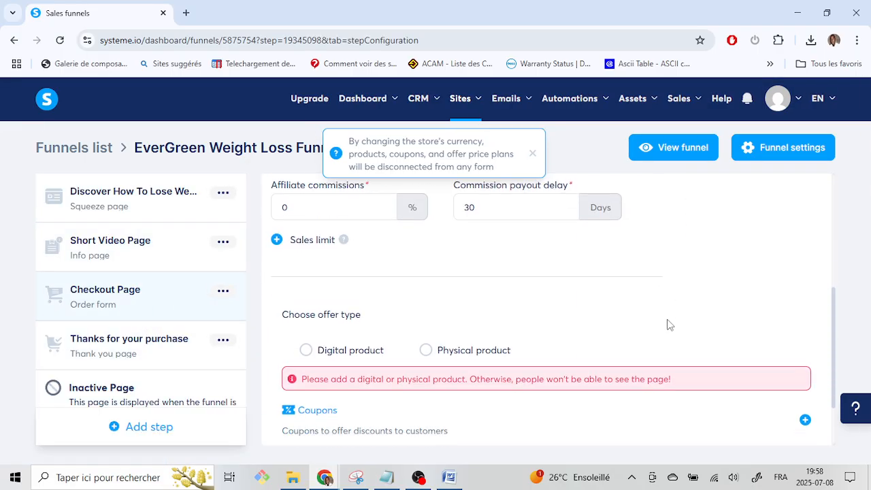
scroll(592, 327, "down", 1)
left_click(335, 270)
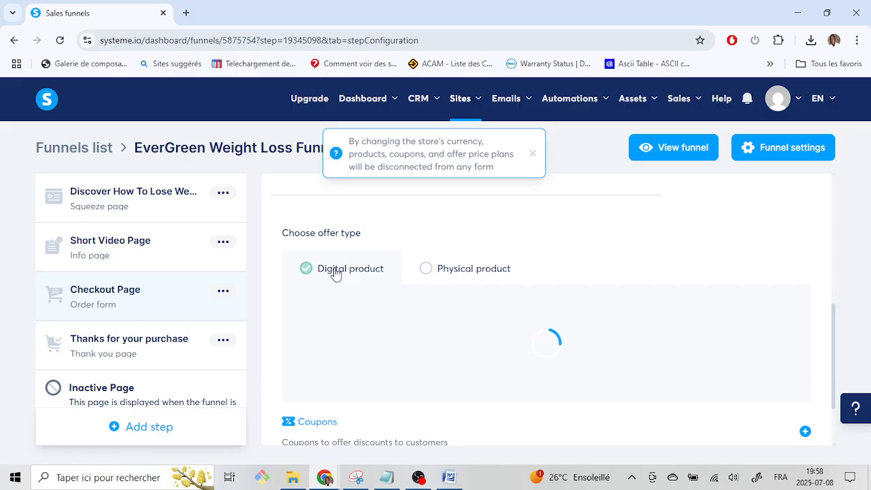
left_click(795, 309)
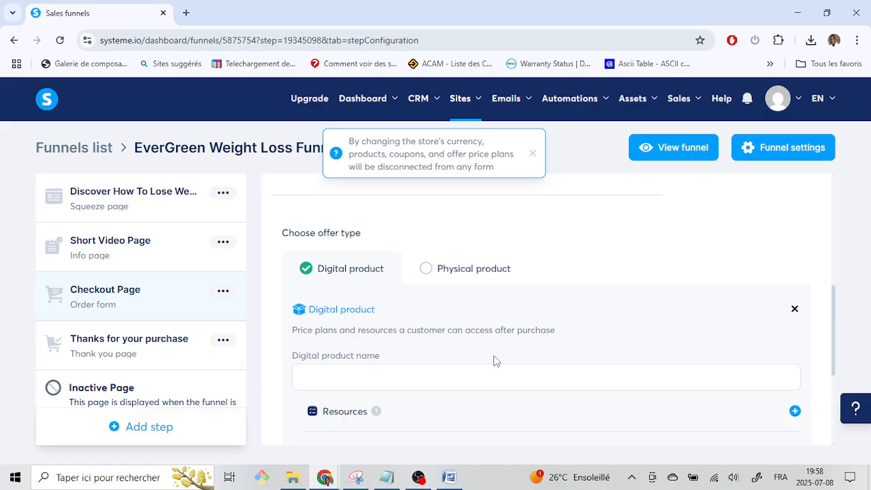
Name the digital product "Guide de perte de poids en 3 mois" and copy that name
left_click(394, 378)
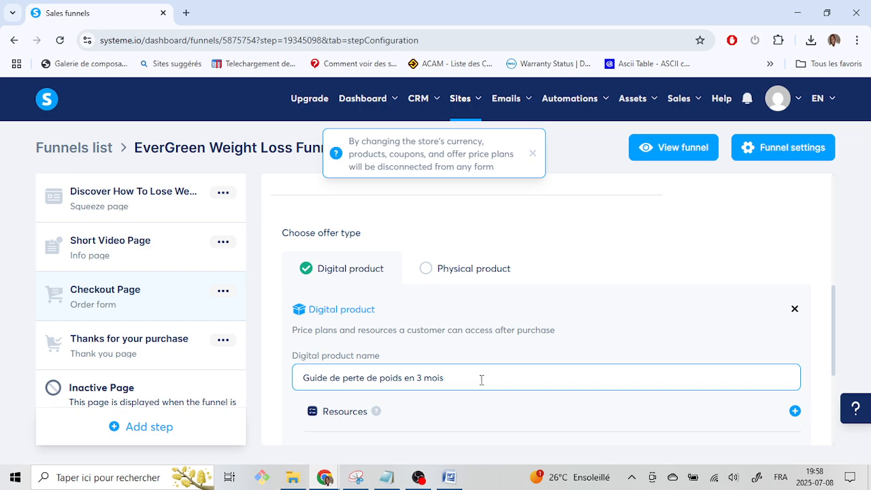
scroll(481, 384, "down", 2)
key("ctrl+a")
key("ctrl+c")
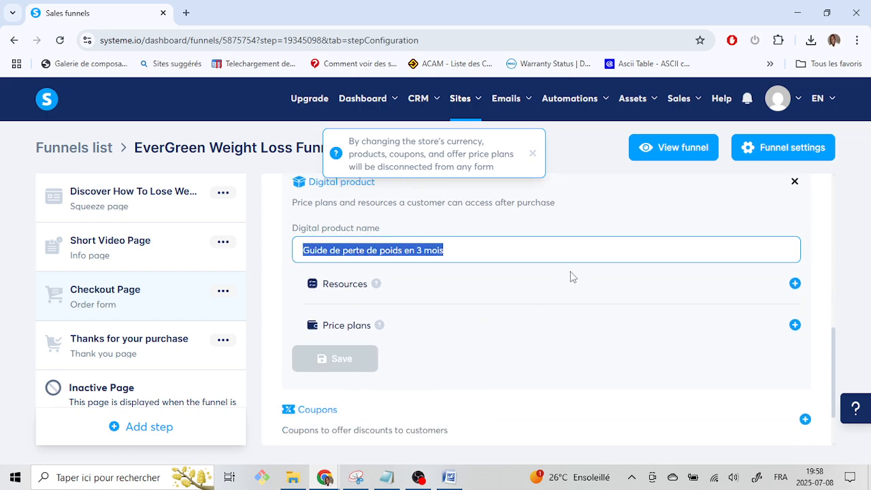
Add a Tags resource to the digital product and choose the pertedepoids tag
left_click(794, 283)
left_click(723, 322)
left_click(494, 398)
left_click(653, 357)
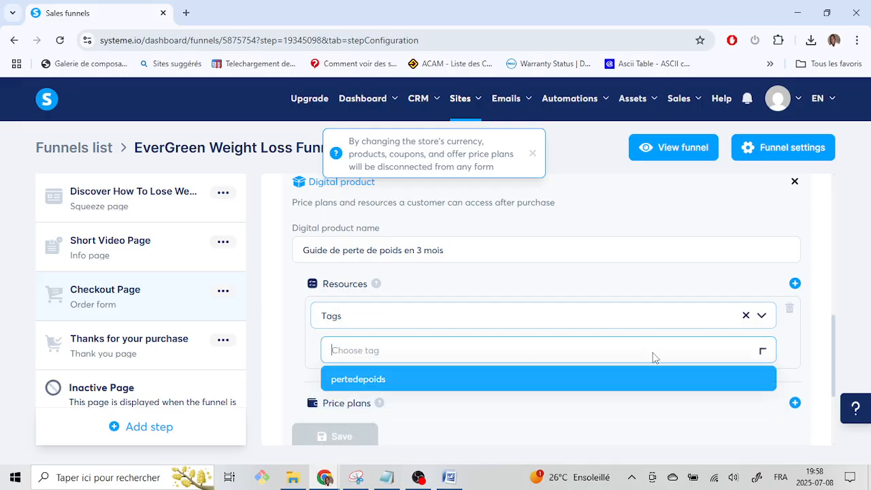
left_click(549, 384)
Start a new price plan, pasting "Guide de perte de poids en 3 mois" as order form name, dashboard name and statement descriptor
scroll(558, 384, "down", 2)
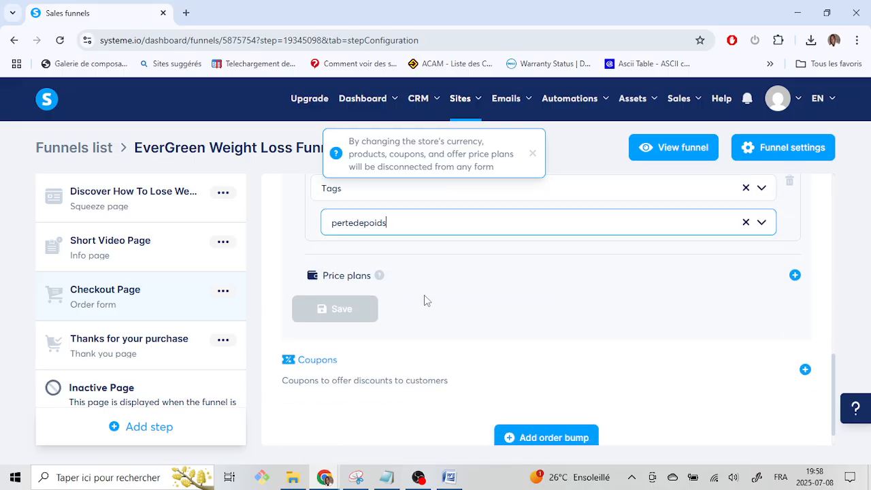
left_click(795, 275)
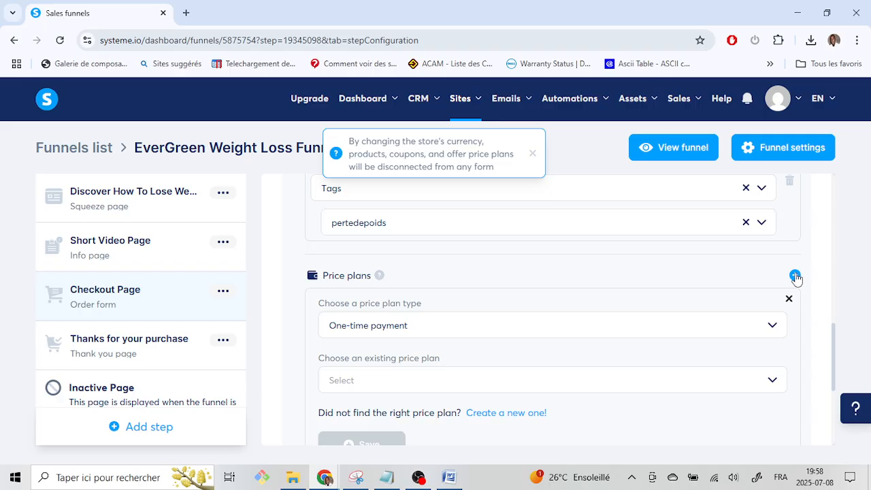
left_click(504, 413)
left_click(441, 319)
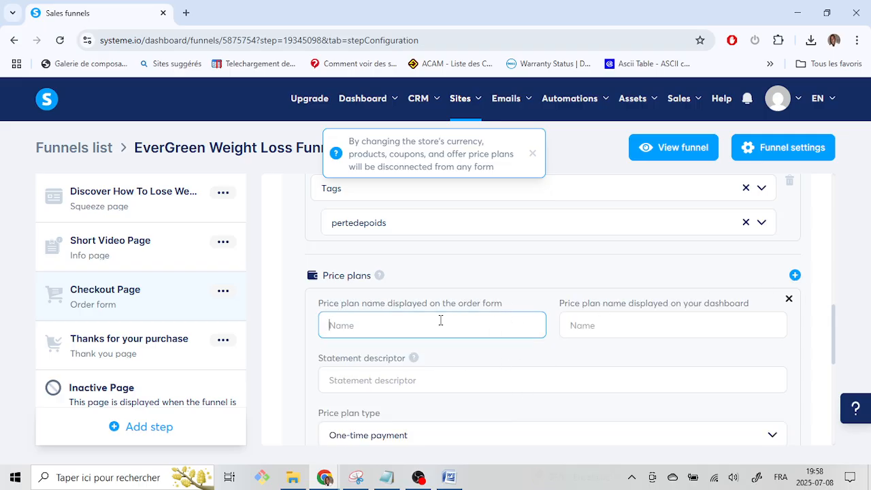
key("ctrl+v")
left_click(657, 326)
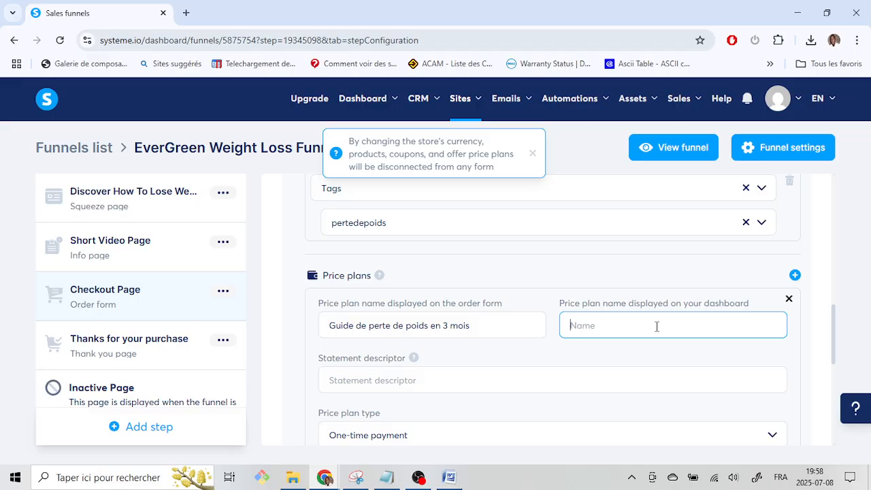
key("ctrl+v")
left_click(472, 383)
type("Guide de perte de poid")
Set the one-time payment amount to 20 EUR, then save the price plan and the digital product
scroll(475, 387, "down", 2)
left_click_drag(366, 366, 327, 358)
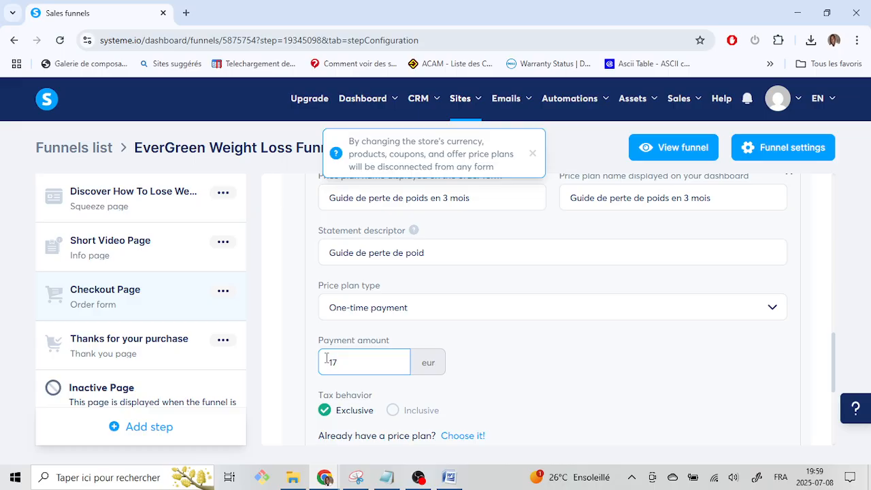
scroll(575, 358, "down", 1)
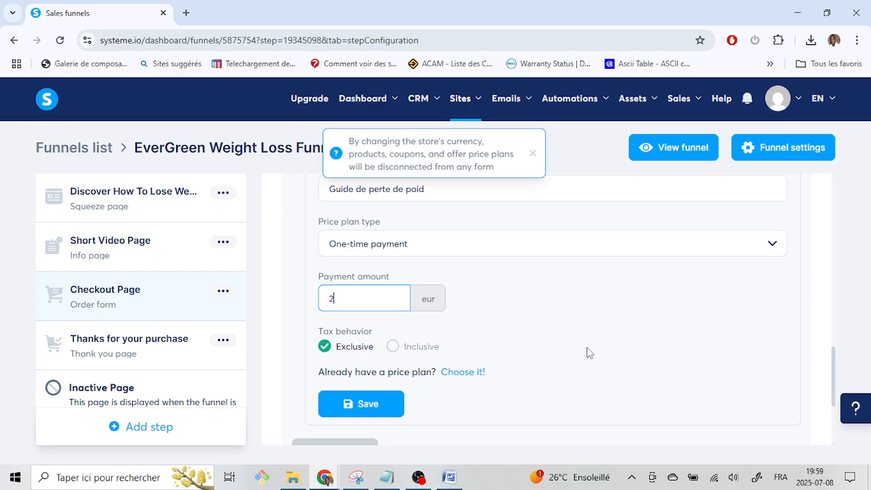
scroll(602, 345, "down", 1)
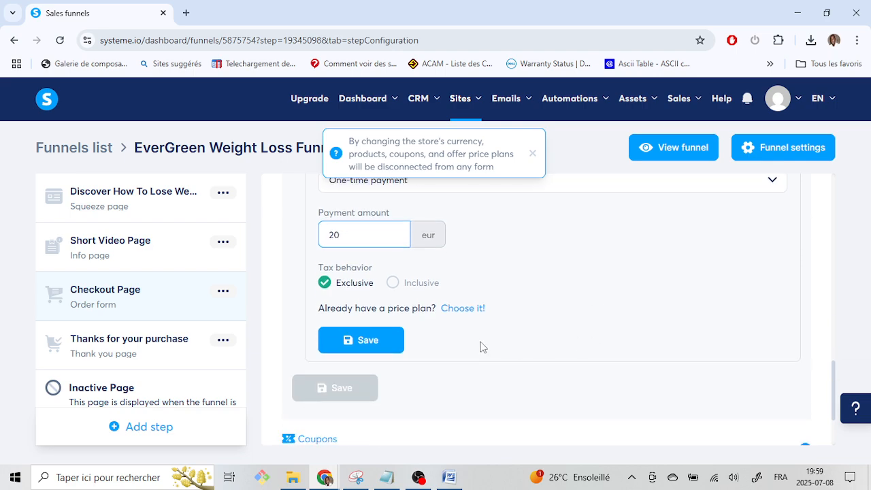
left_click(363, 348)
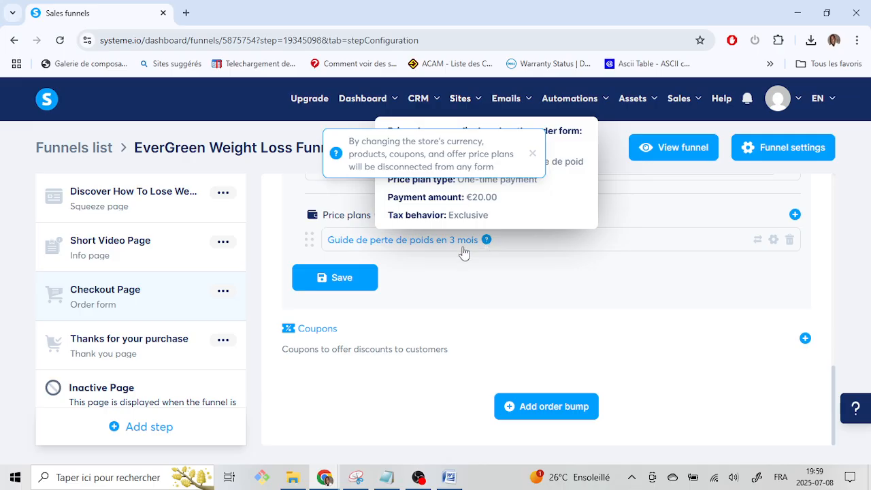
left_click(342, 278)
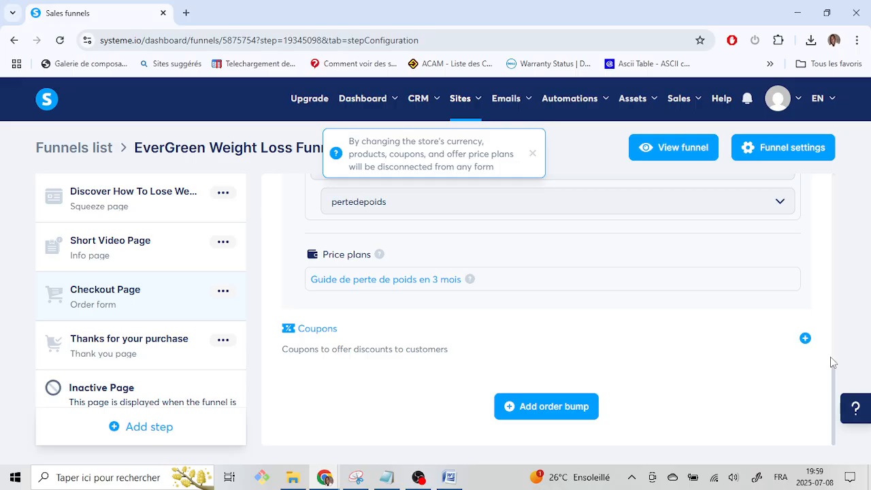
Preview the live checkout page, check its price plan and PayPal payment option, and close the preview
scroll(830, 357, "up", 10)
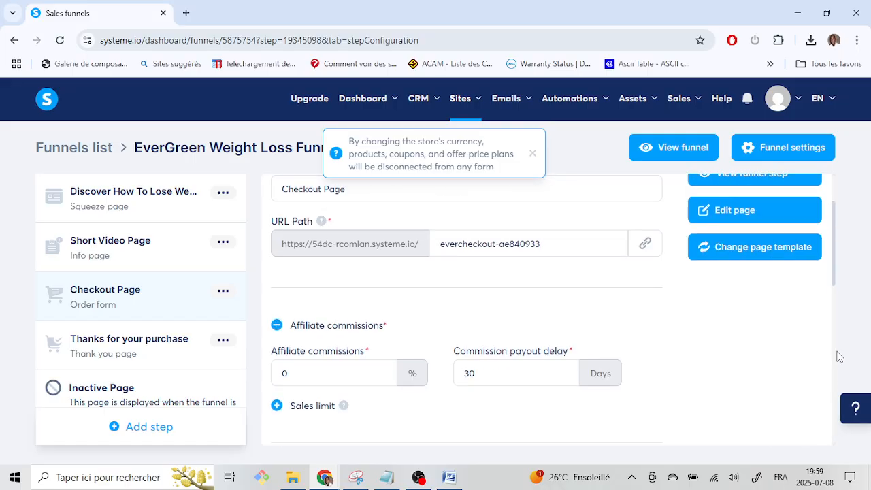
left_click(753, 263)
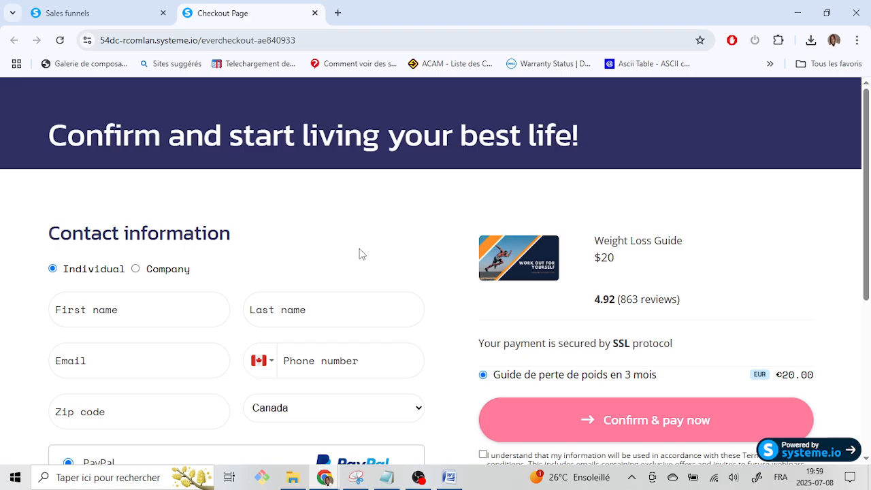
scroll(361, 253, "down", 2)
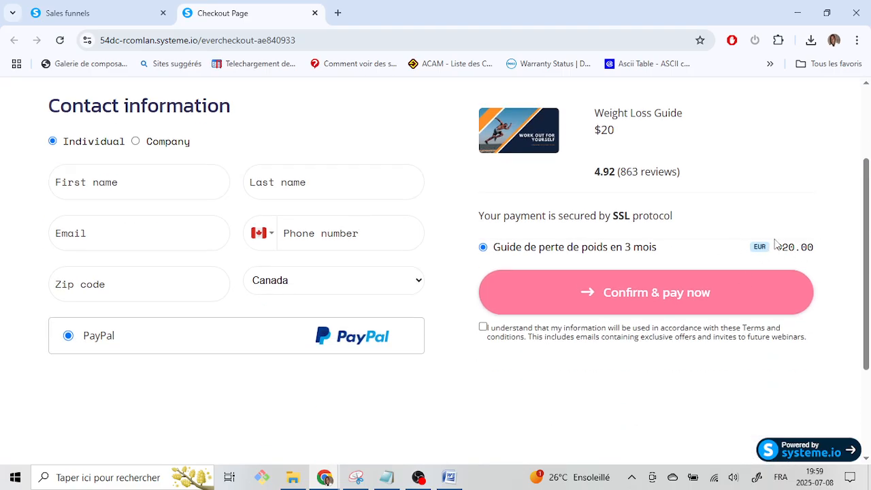
left_click(315, 13)
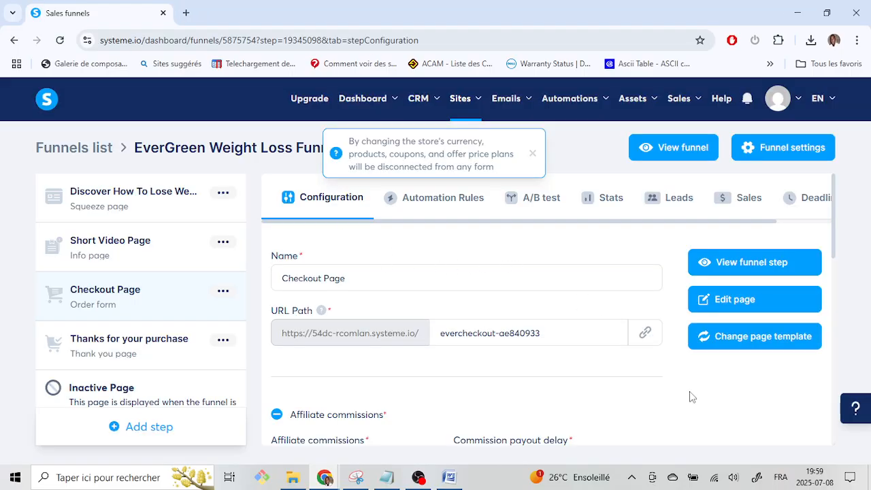
scroll(712, 397, "down", 4)
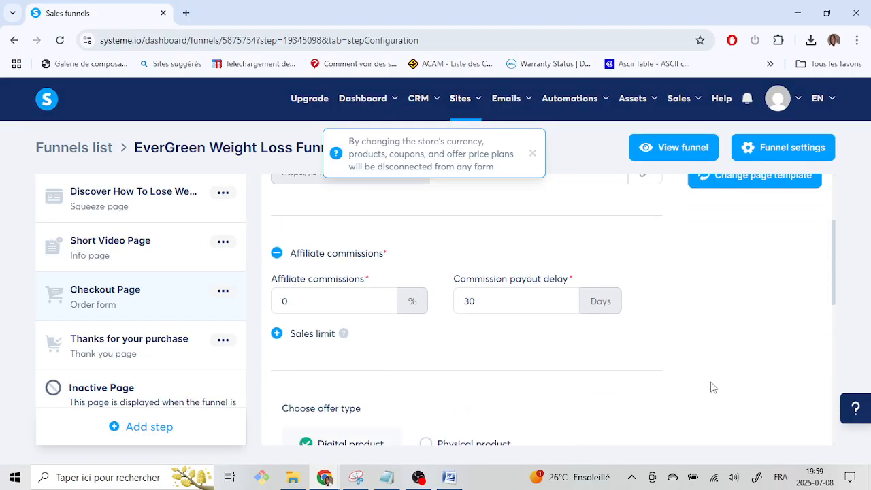
scroll(710, 384, "down", 2)
scroll(710, 383, "up", 4)
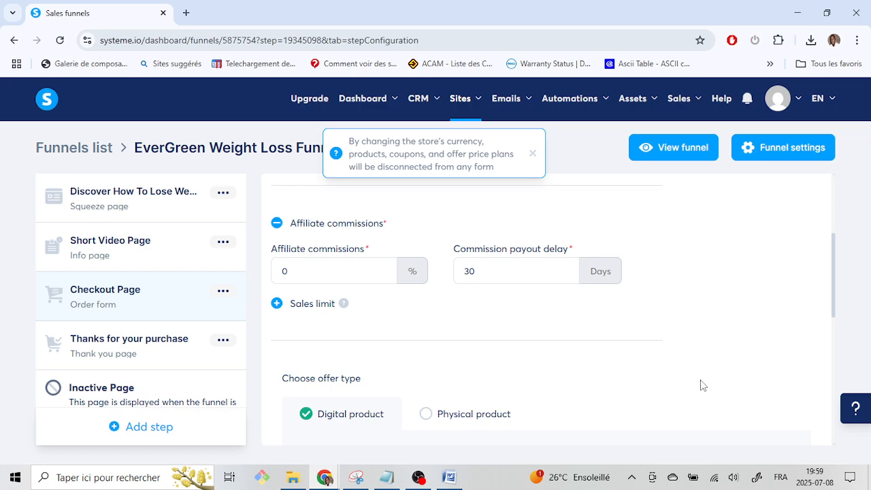
scroll(700, 379, "up", 2)
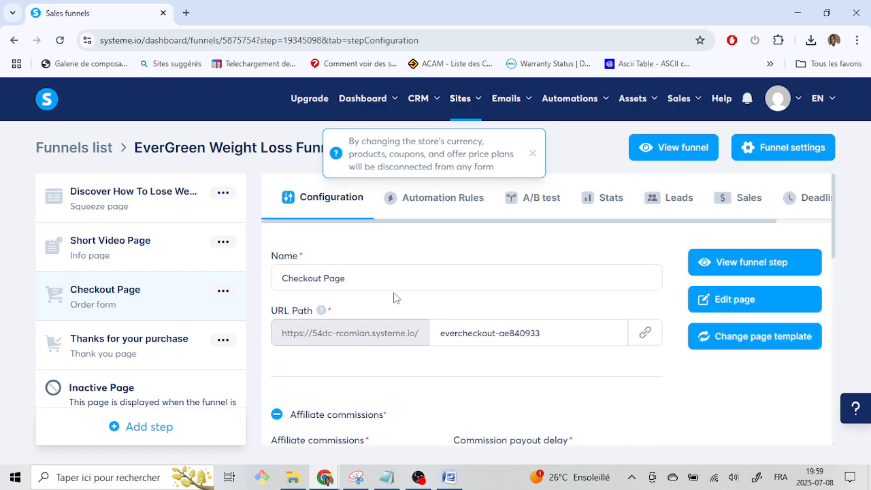
Return to the dashboard, dismiss the currency notice and open the email campaigns list
left_click(57, 110)
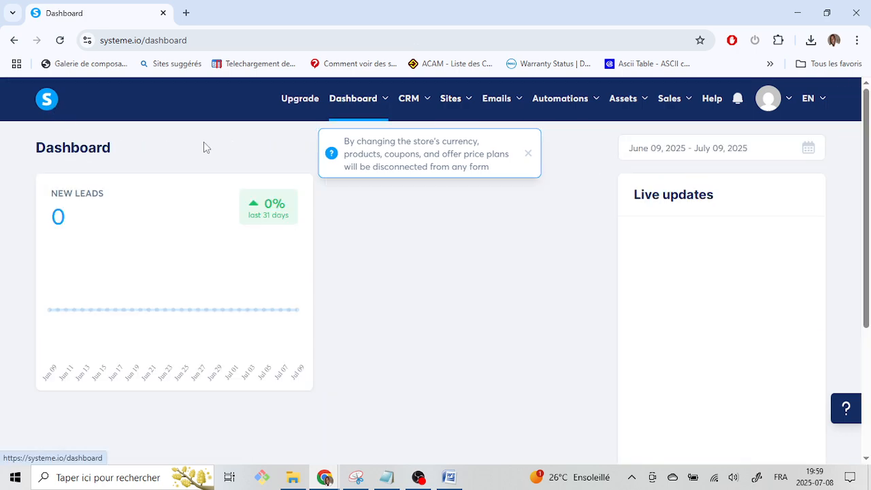
left_click(528, 154)
mouse_move(500, 111)
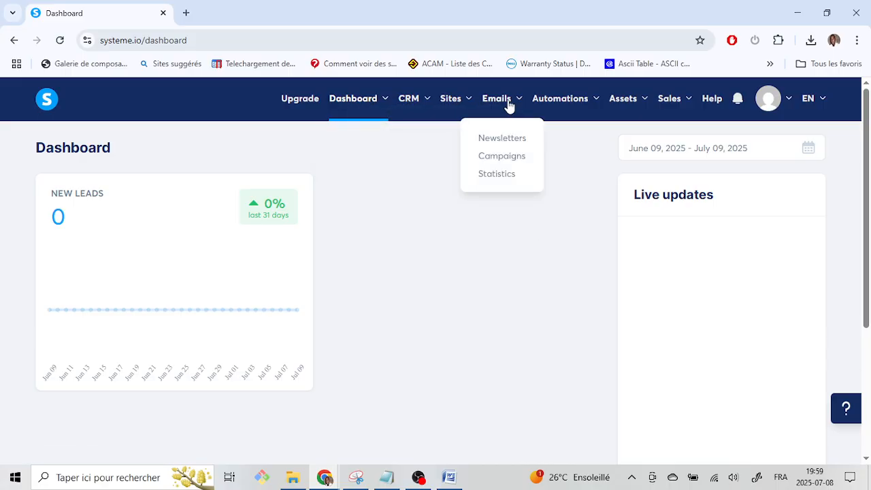
mouse_move(556, 102)
left_click(494, 162)
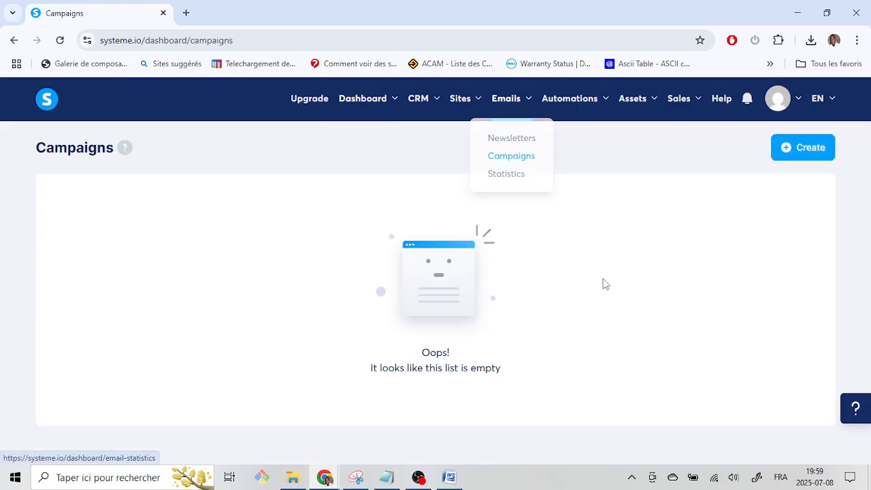
Switch to Word to look at the weight loss email sequence document, then return to the campaigns list
left_click(450, 477)
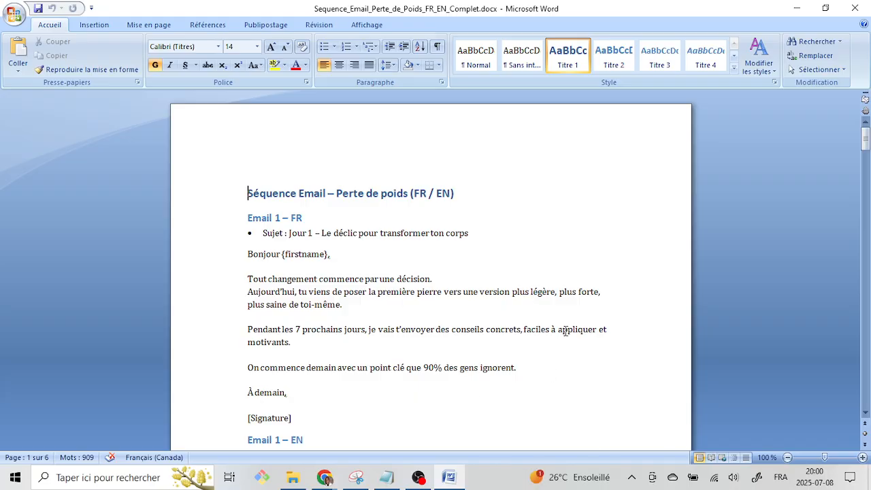
left_click(797, 8)
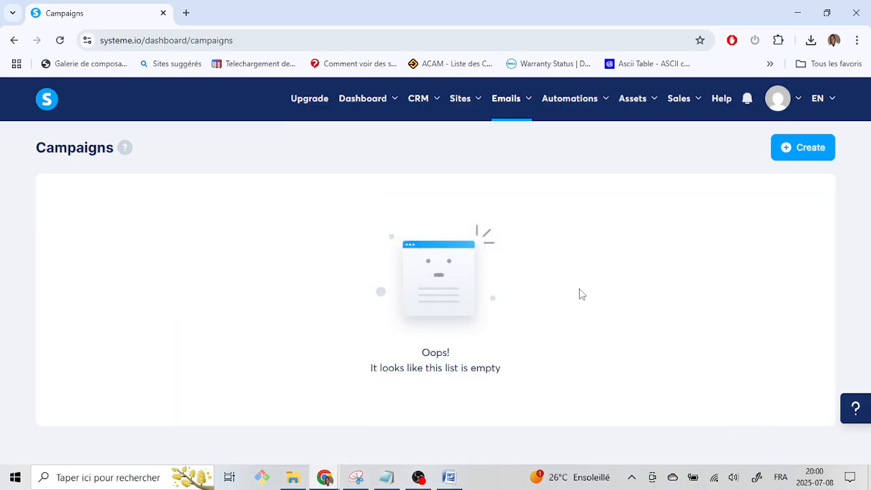
Start a new campaign and try to enter a sender email address for it
left_click(796, 153)
left_click(404, 212)
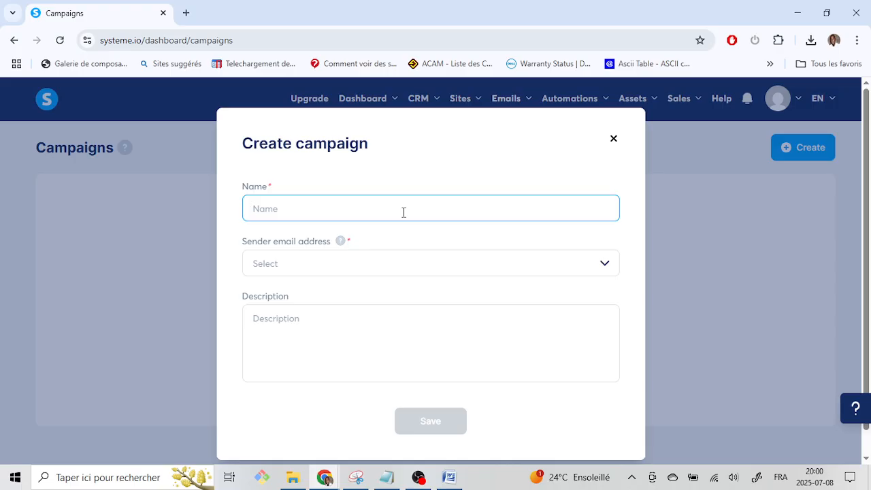
left_click(576, 268)
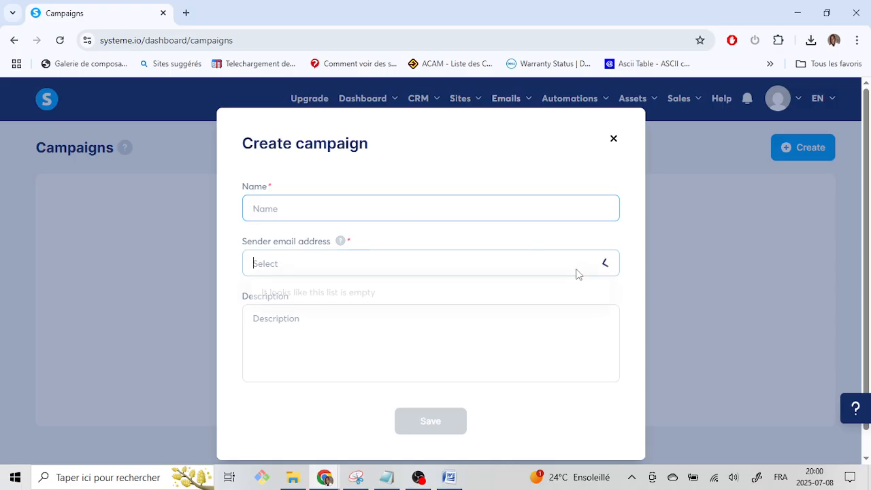
left_click(458, 265)
left_click(446, 264)
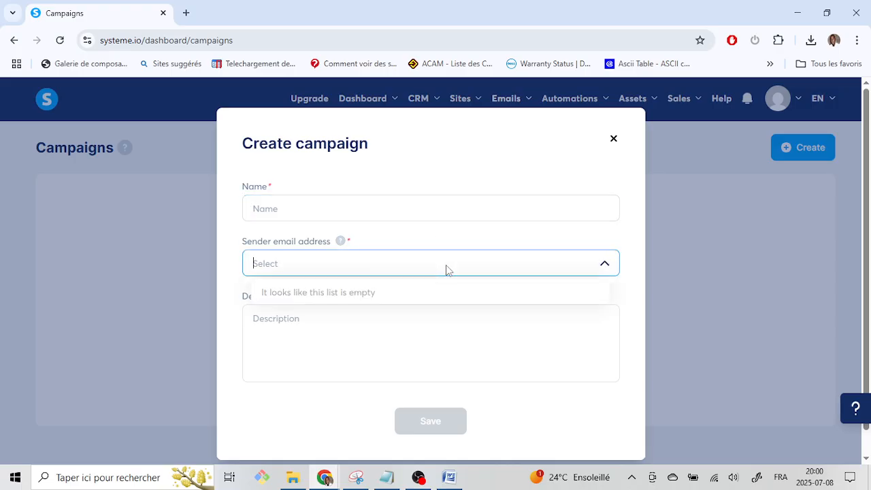
left_click(446, 264)
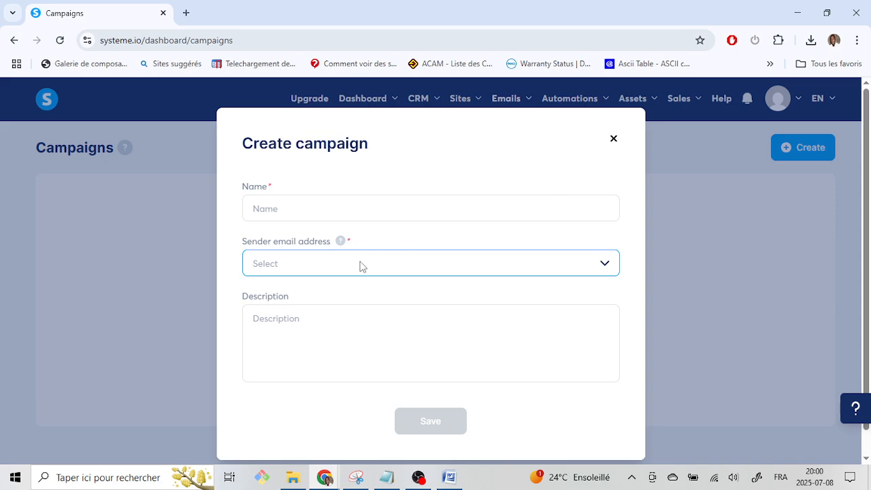
type("mlan")
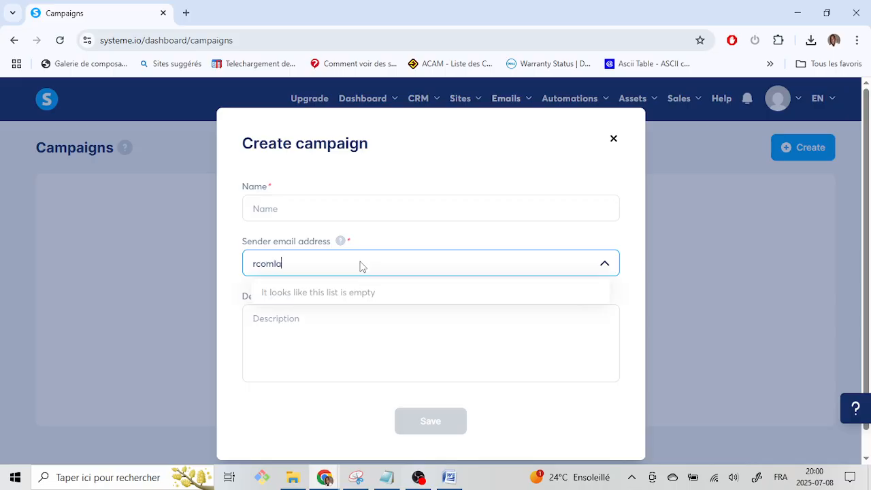
key("BackSpace")
key("BackSpace")
key("BackSpace")
key("BackSpace")
key("BackSpace")
key("BackSpace")
left_click(519, 234)
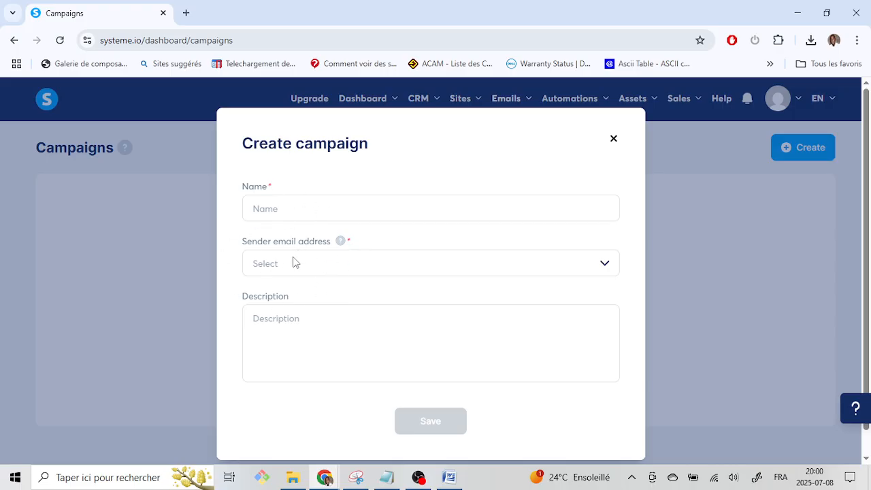
Copy the first email's subject "Le déclic pour transformer ton corps" from the Word document into the campaign name
left_click(302, 211)
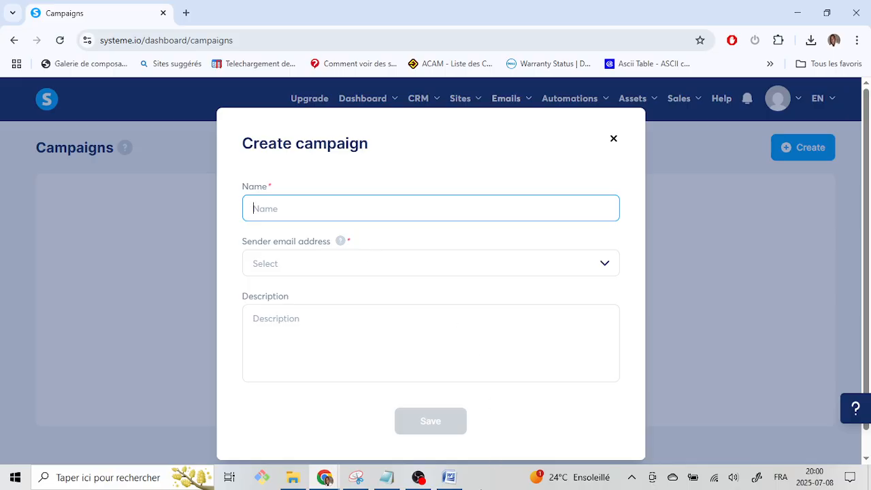
left_click(448, 477)
left_click_drag(471, 233, 321, 234)
key("ctrl+c")
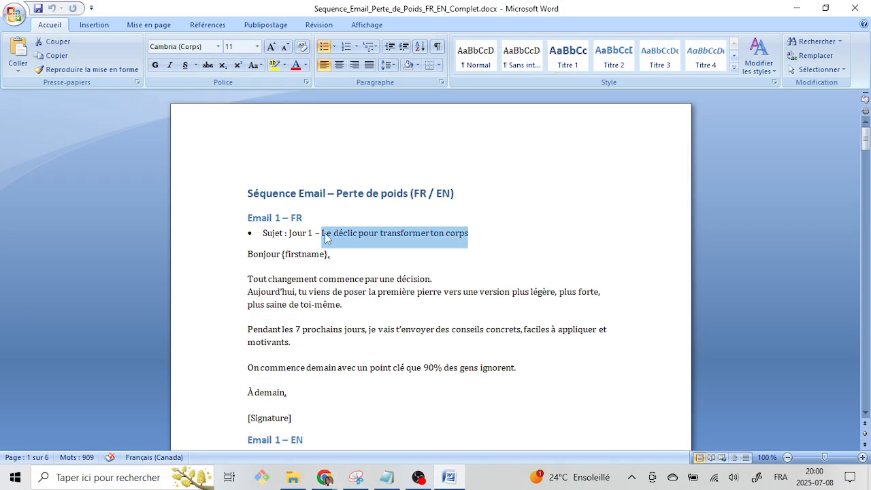
left_click(324, 476)
left_click(351, 438)
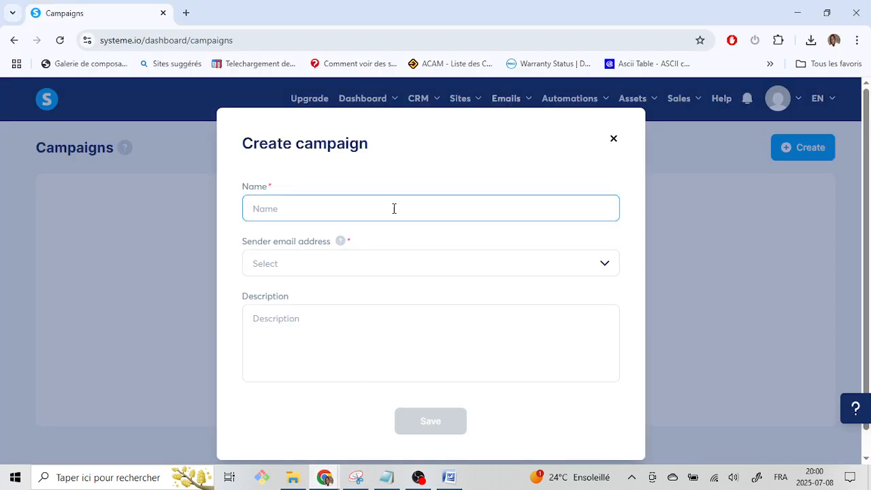
key("ctrl+v")
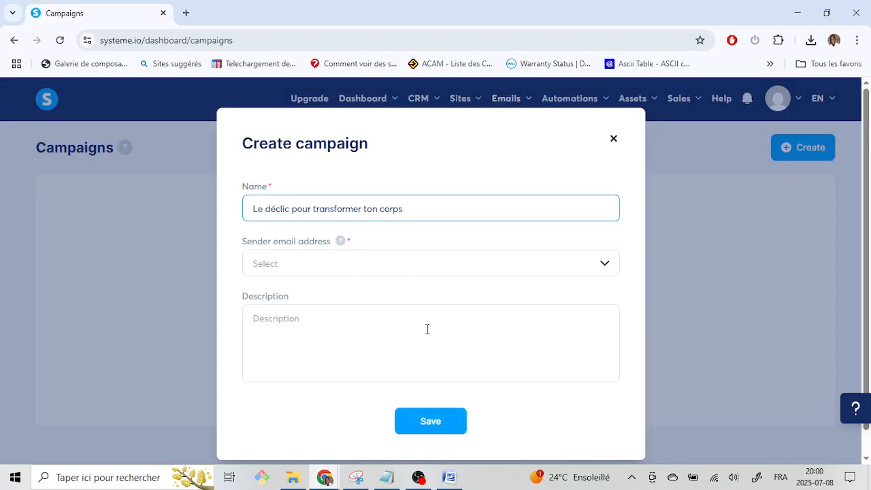
Describe the campaign as "Séquence mail perte de poids", try to save it without a sender address, and close the form
left_click(404, 323)
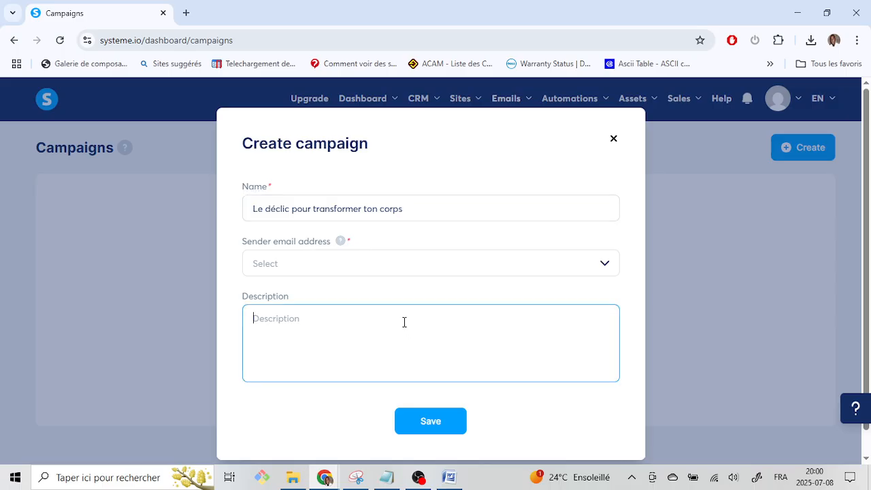
type("Séquence mail per")
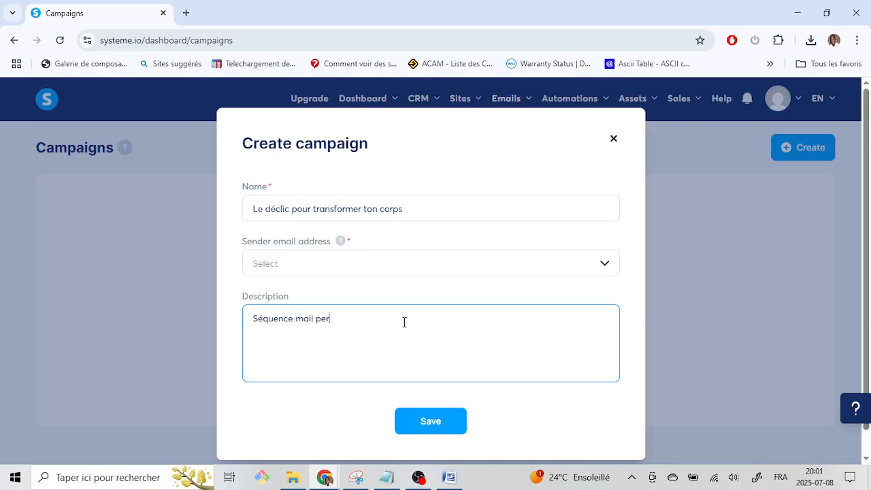
type("te de poids")
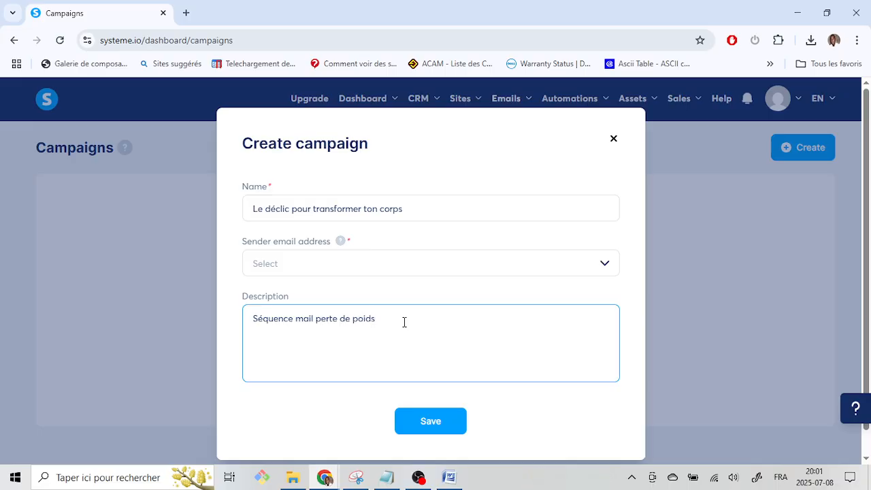
left_click(586, 270)
left_click(547, 269)
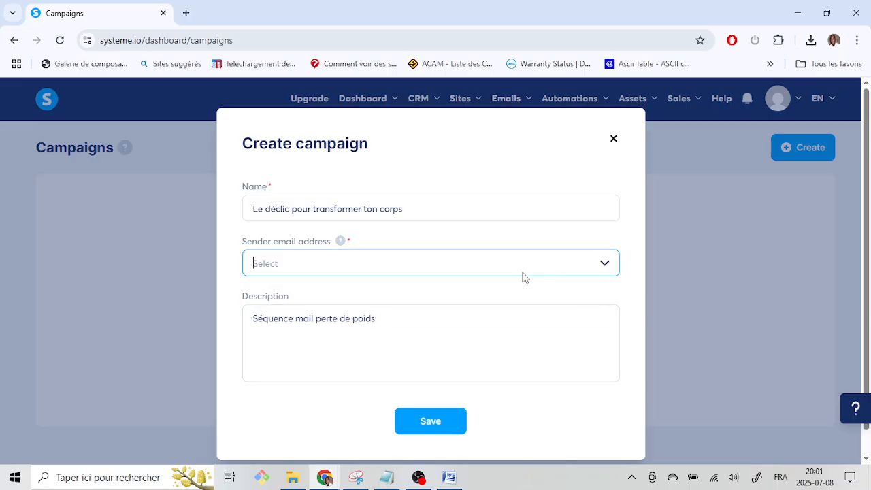
left_click(423, 427)
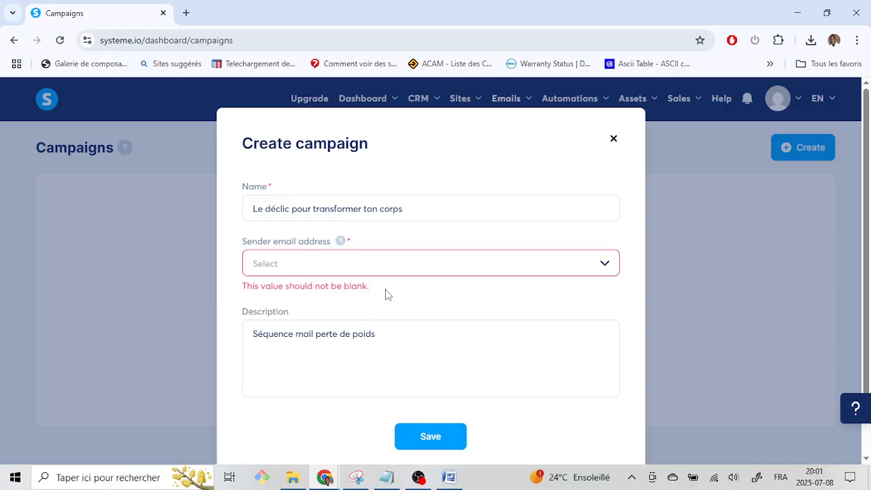
left_click(613, 139)
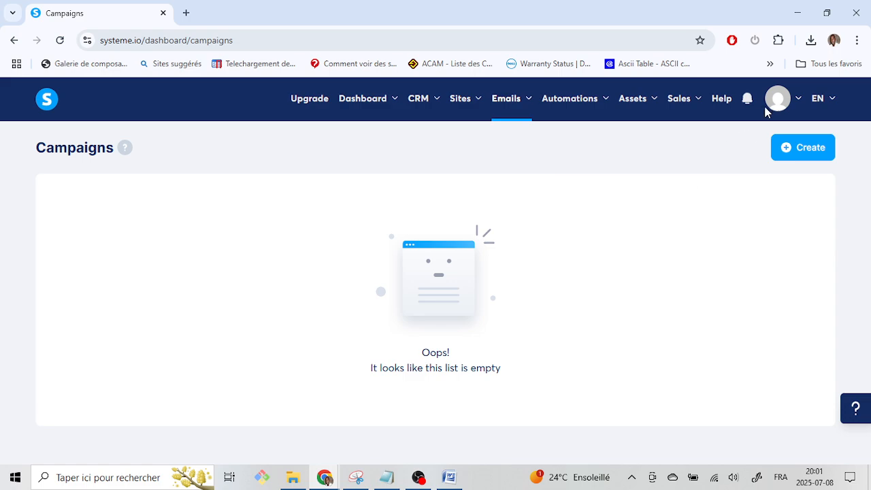
Log out and sign in to the account that holds the existing campaigns with its saved email and password, dismissing the password warning
mouse_move(779, 102)
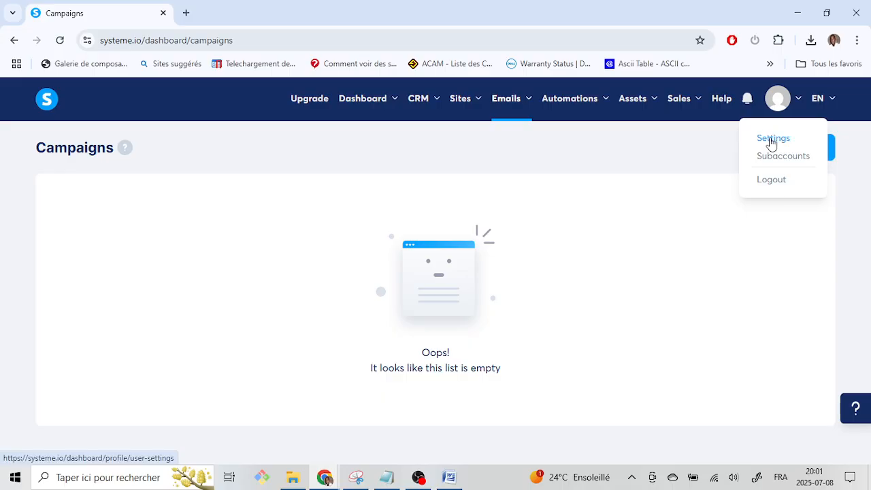
left_click(765, 181)
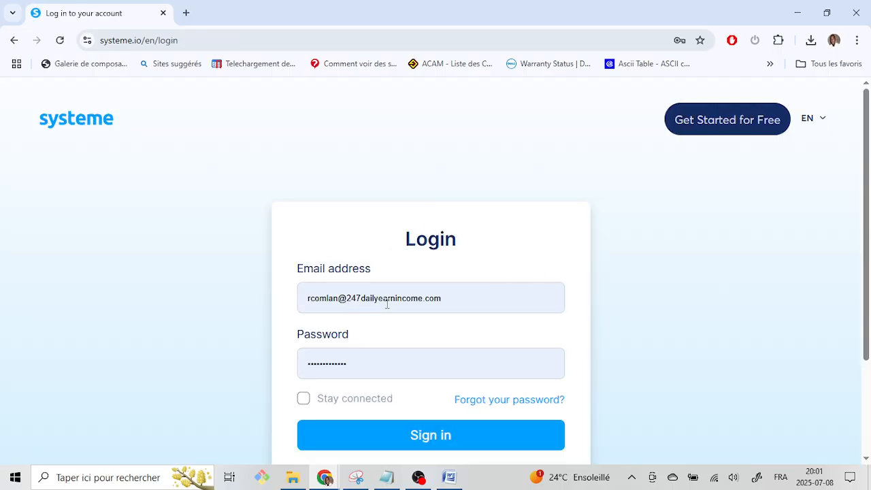
left_click_drag(453, 299, 375, 298)
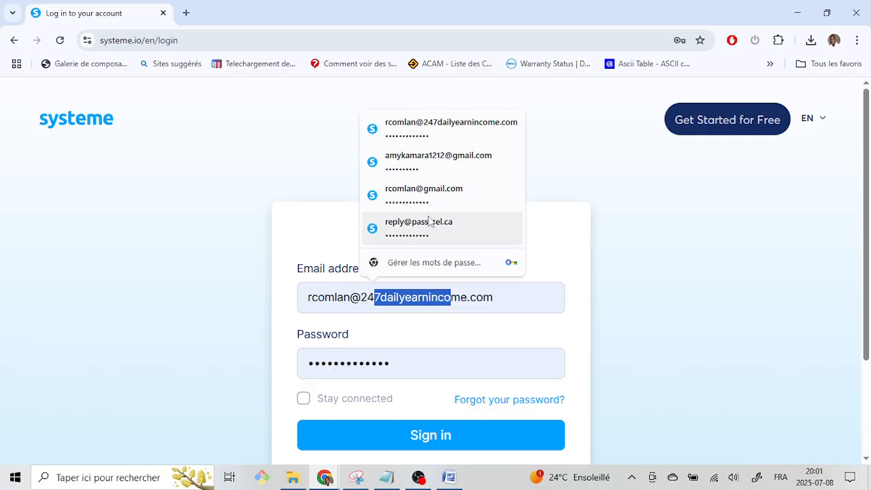
left_click(424, 196)
left_click(353, 400)
left_click(400, 436)
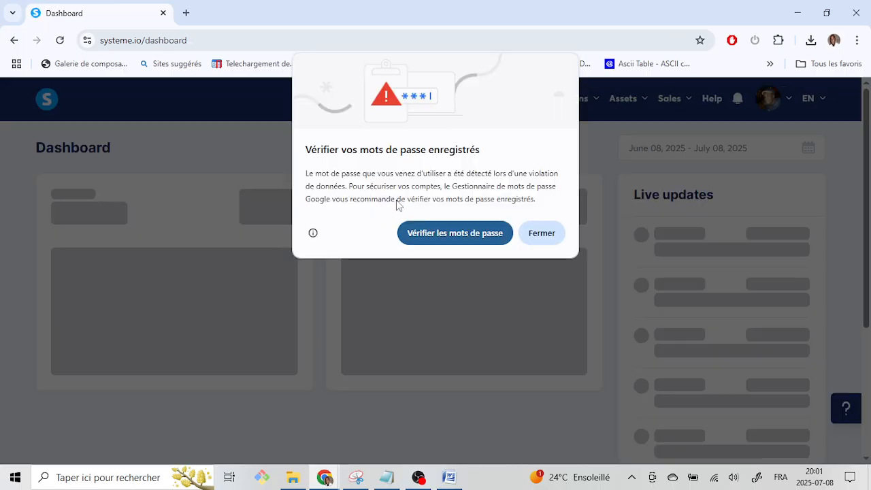
left_click(540, 234)
Copy the share link of the "Email series for blogs to new followers" campaign from the campaigns list
mouse_move(510, 99)
left_click(494, 164)
scroll(267, 233, "down", 2)
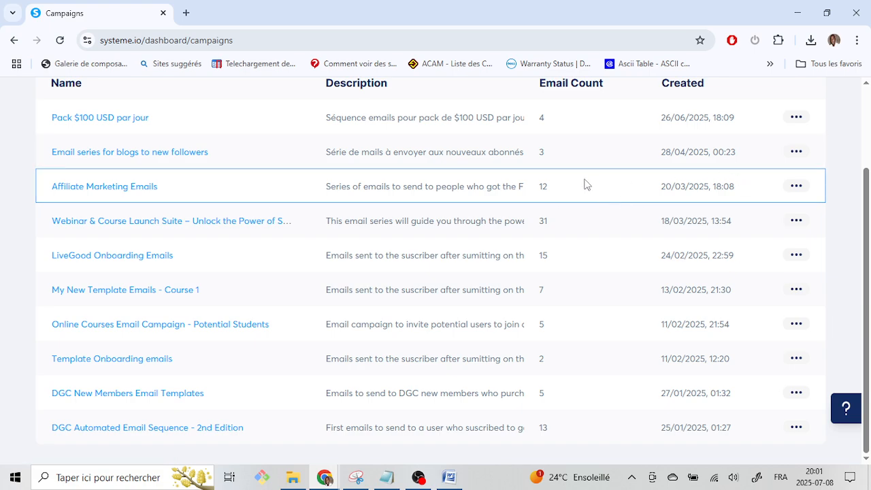
left_click(801, 153)
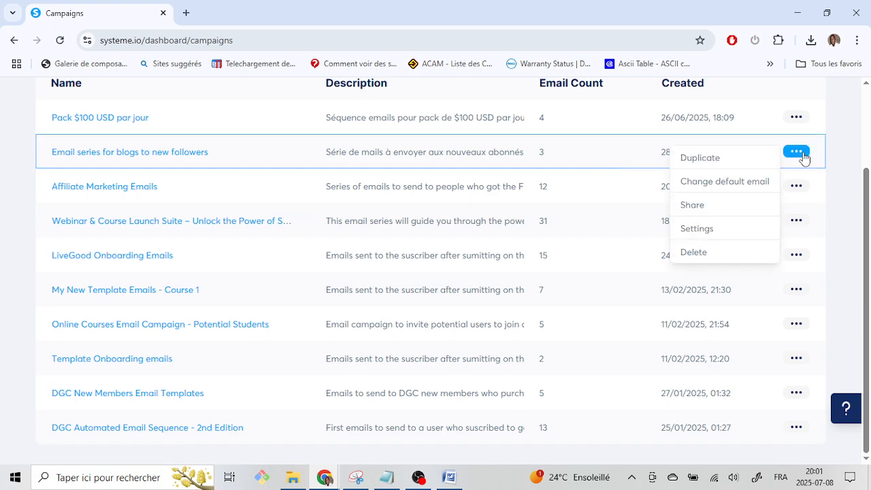
left_click(690, 205)
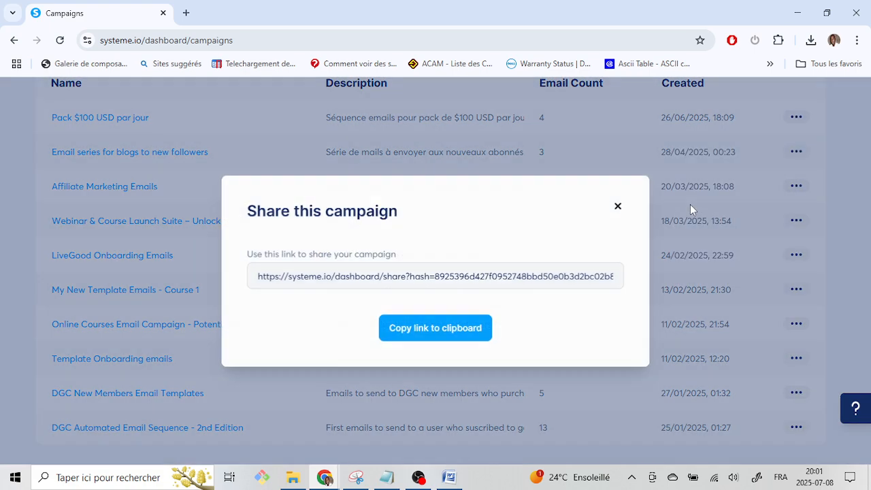
left_click(462, 326)
Log out and sign back in to the funnel's account with its saved email and password, dismissing the password warning
scroll(694, 190, "up", 2)
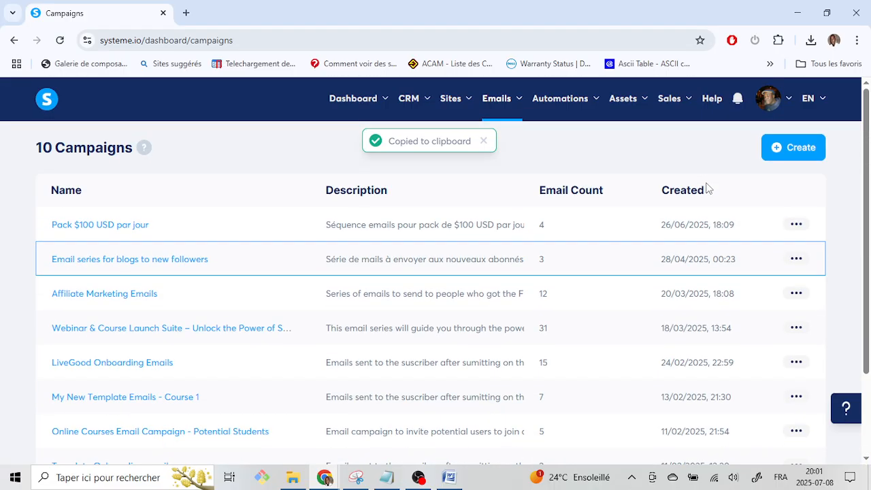
left_click(778, 108)
left_click(739, 223)
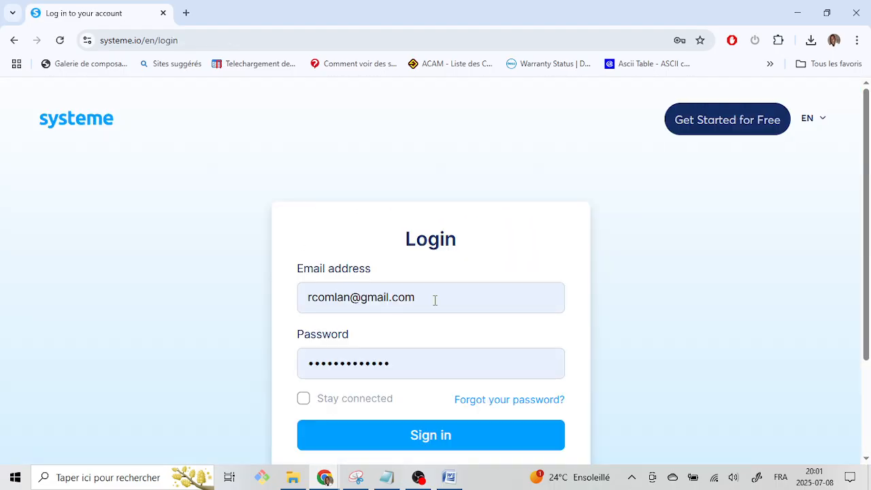
double_click(438, 297)
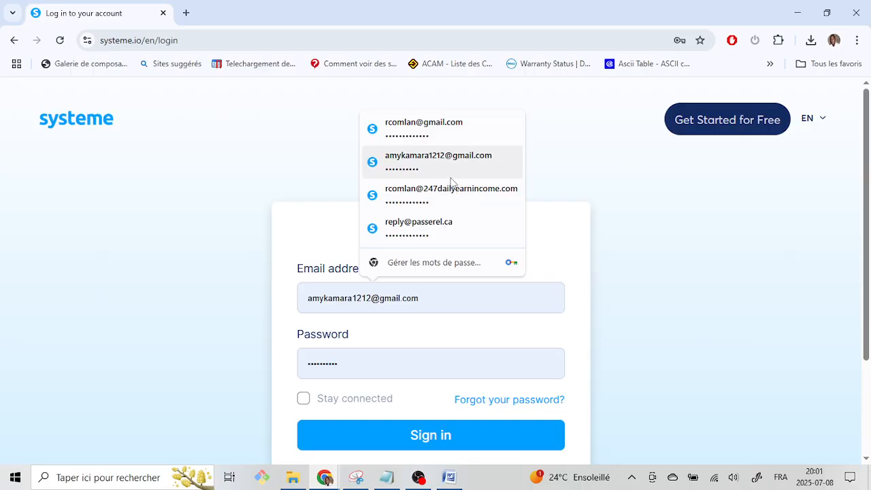
left_click(421, 194)
left_click(346, 402)
left_click(412, 435)
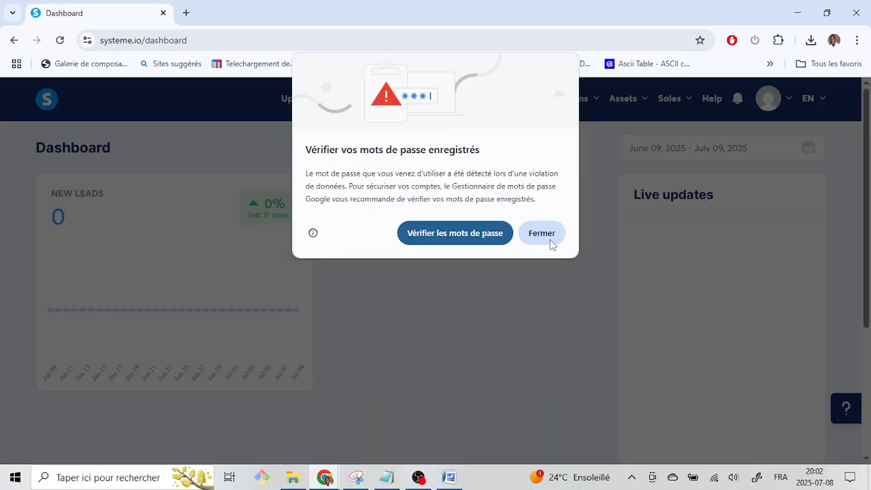
left_click(548, 237)
Import the shared "Email series for blogs to new followers" campaign by opening its copied link in the browser
left_click(448, 42)
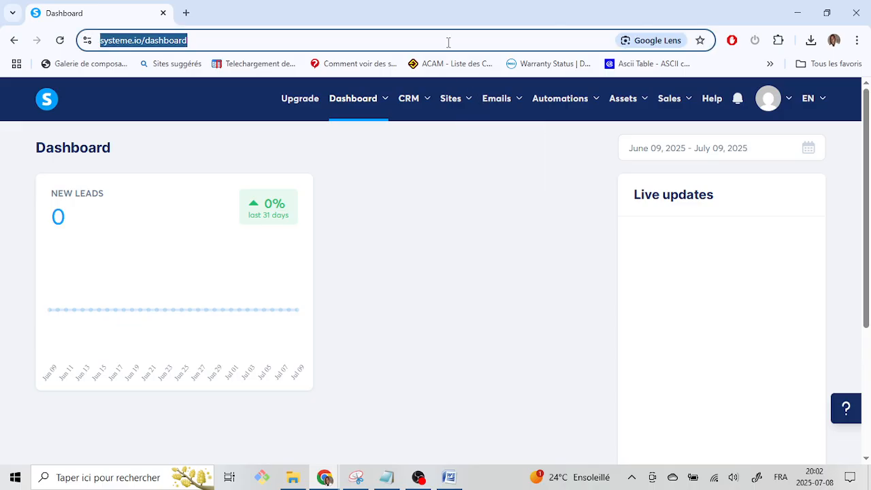
key("ctrl+v")
key("Return")
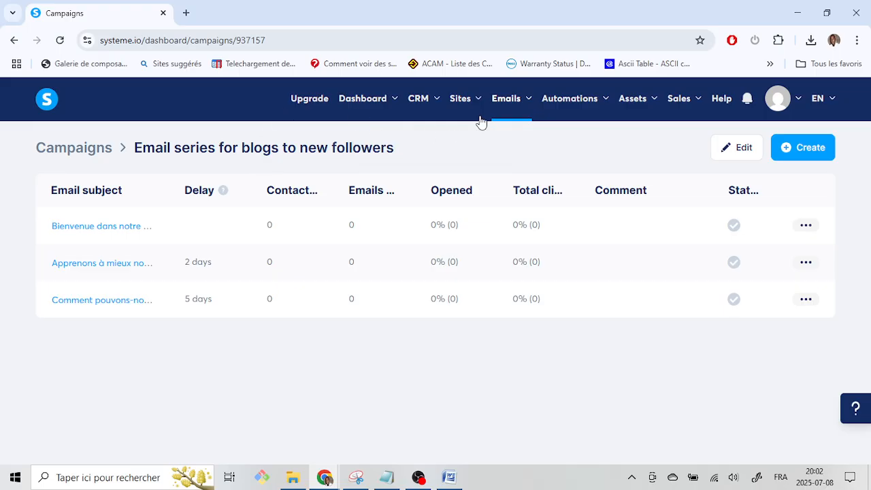
Check the imported campaign in the campaigns list, view its first welcome email, and exit the editor without saving
left_click(82, 158)
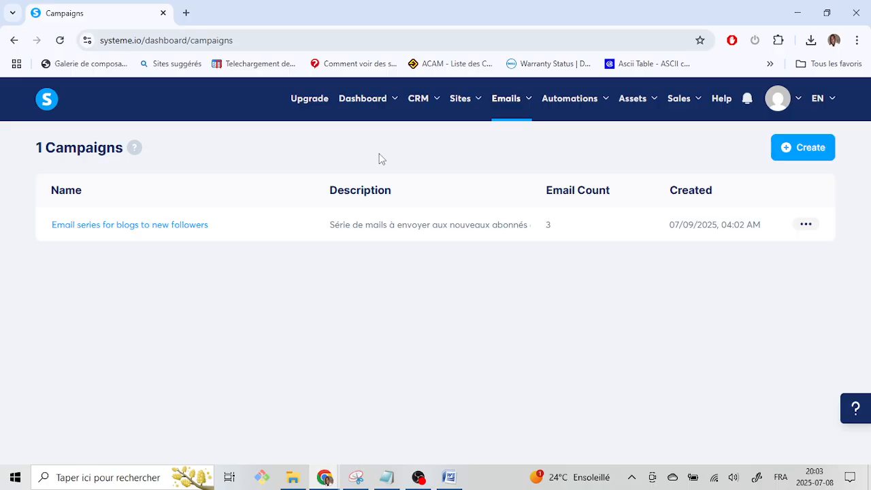
left_click(135, 230)
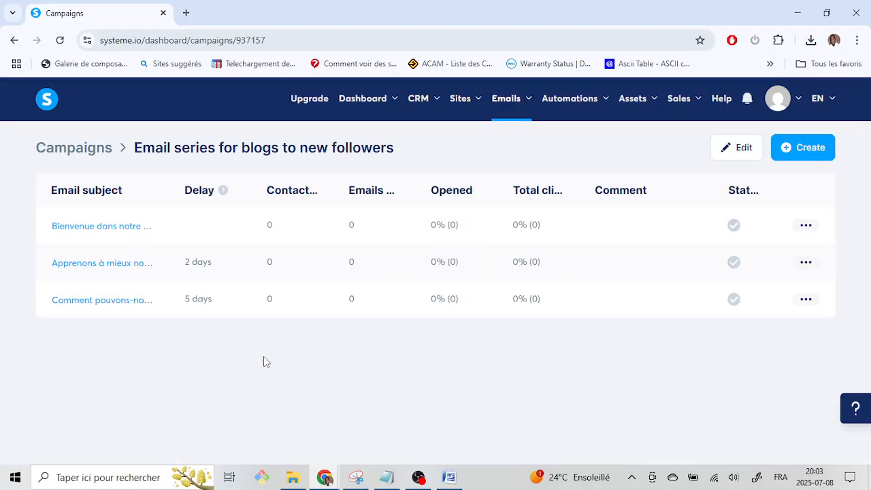
left_click(97, 229)
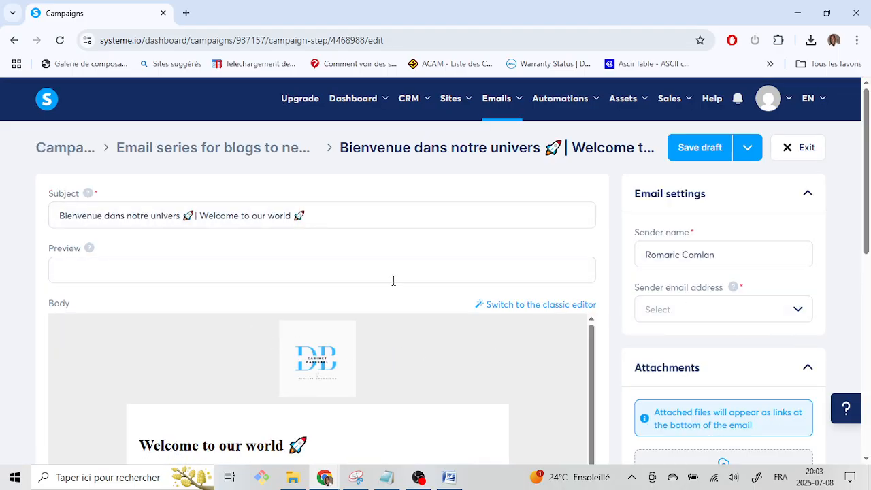
left_click(781, 154)
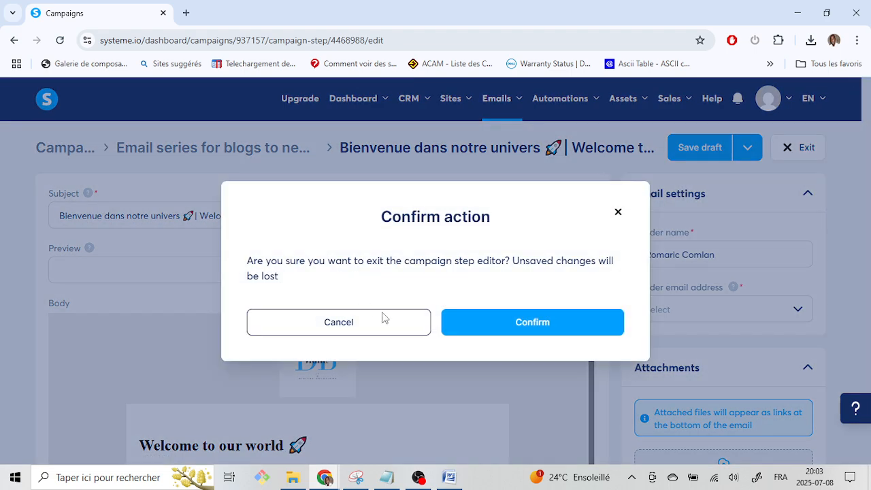
left_click(527, 333)
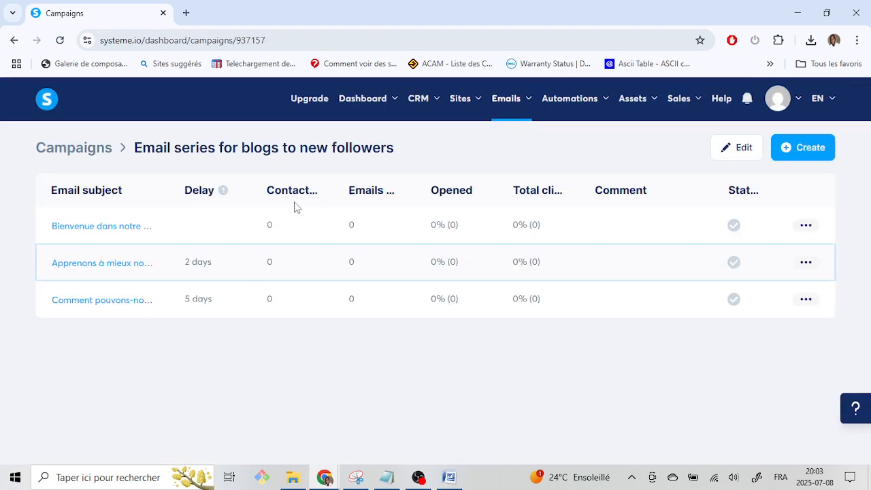
Open the automation rules list
mouse_move(564, 103)
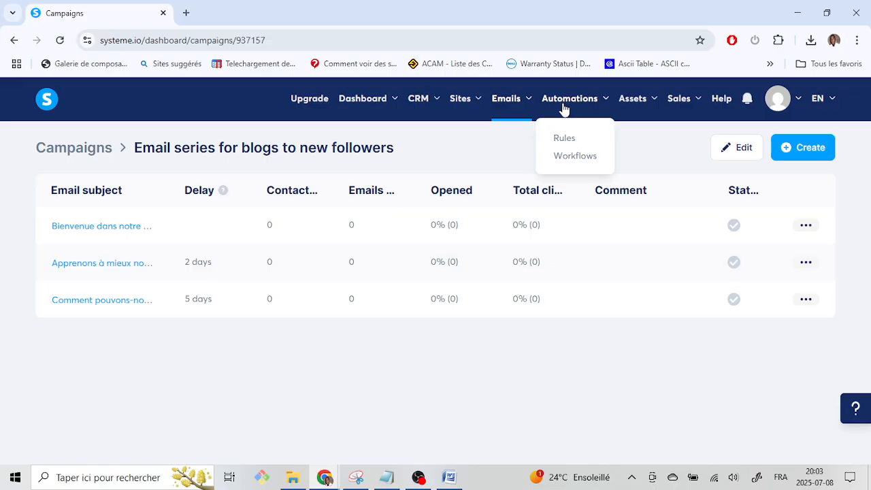
left_click(563, 139)
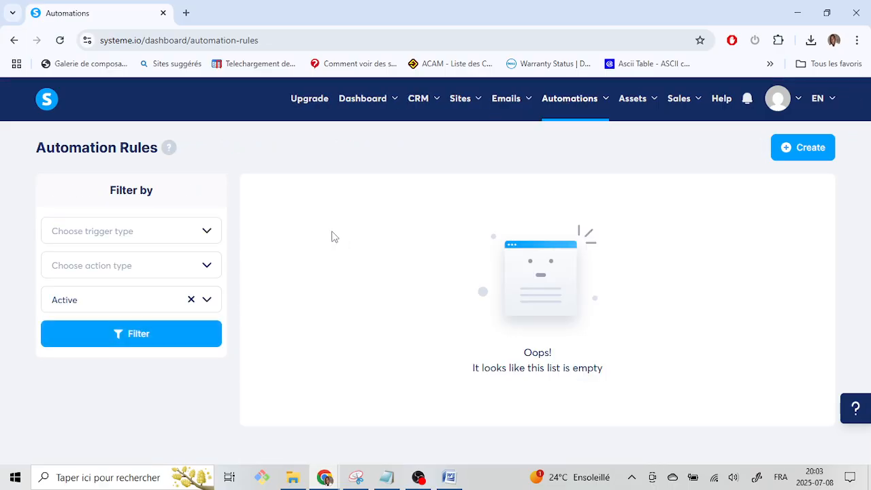
Create an automation rule triggered by a form subscription on the EverGreen Weight Loss Funnel step "Discover How To Lose Weight in 3 Months"
left_click(811, 152)
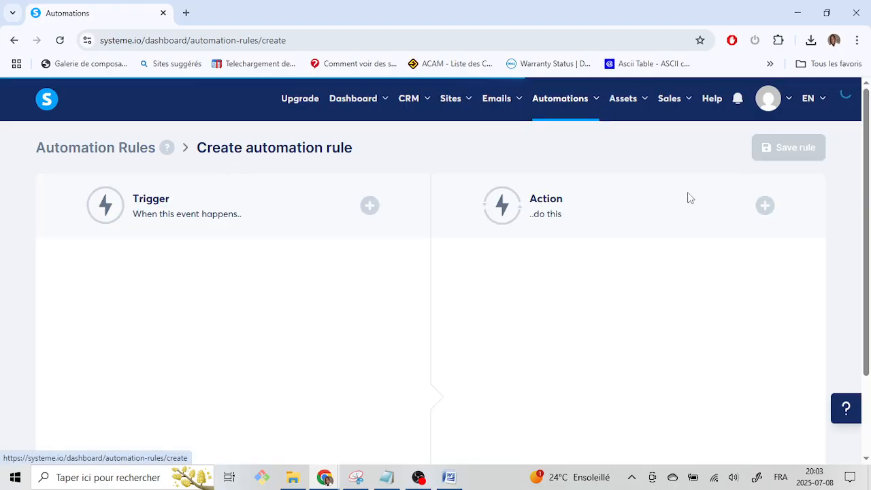
left_click(371, 207)
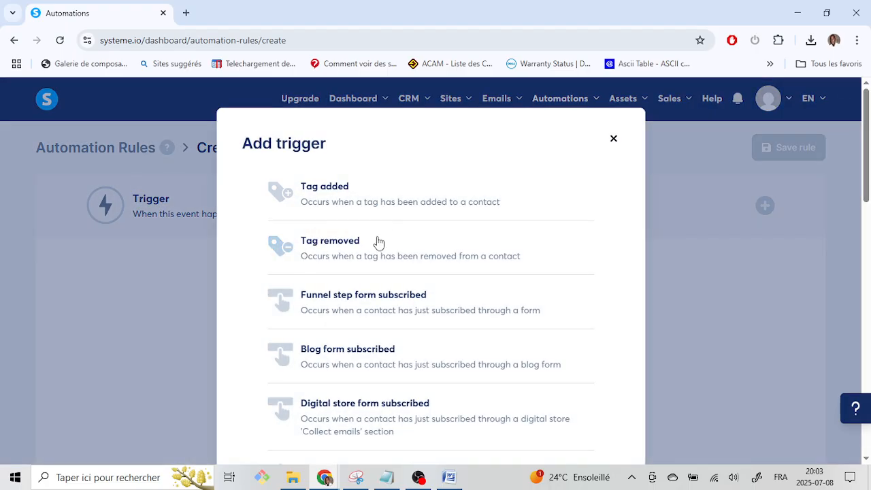
left_click(366, 308)
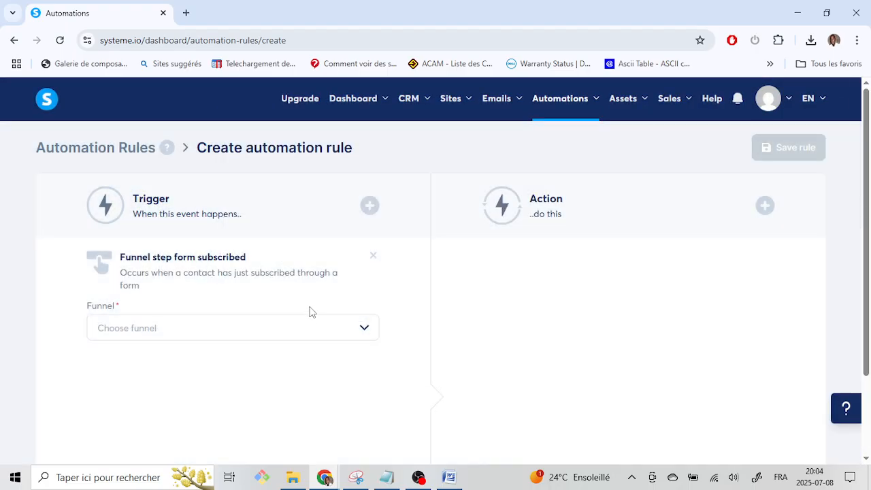
left_click(326, 328)
left_click(262, 357)
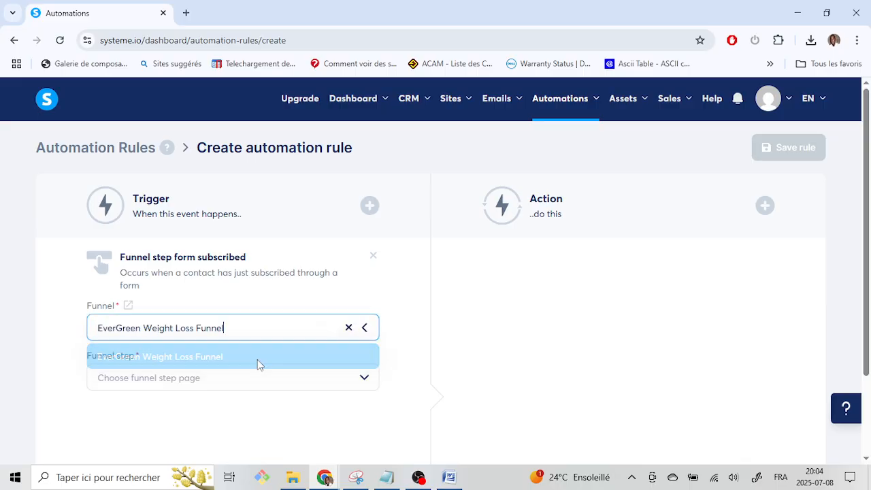
left_click(331, 381)
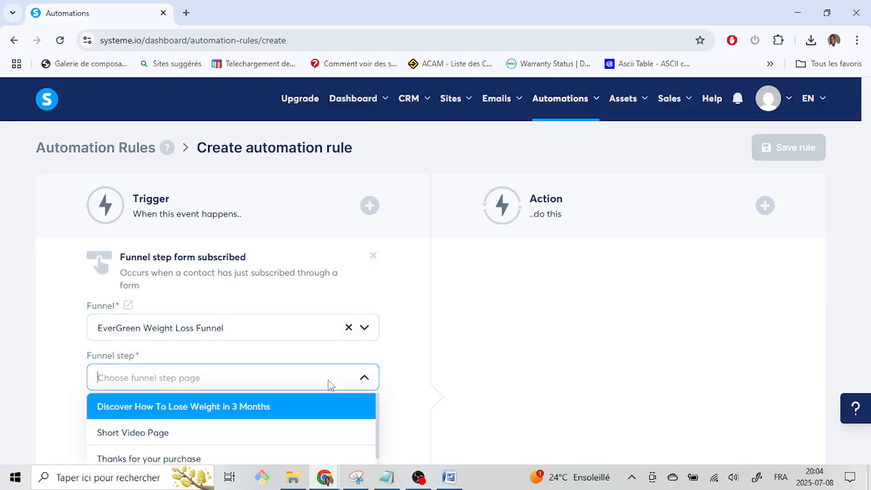
left_click(283, 406)
scroll(391, 342, "down", 1)
scroll(421, 349, "up", 1)
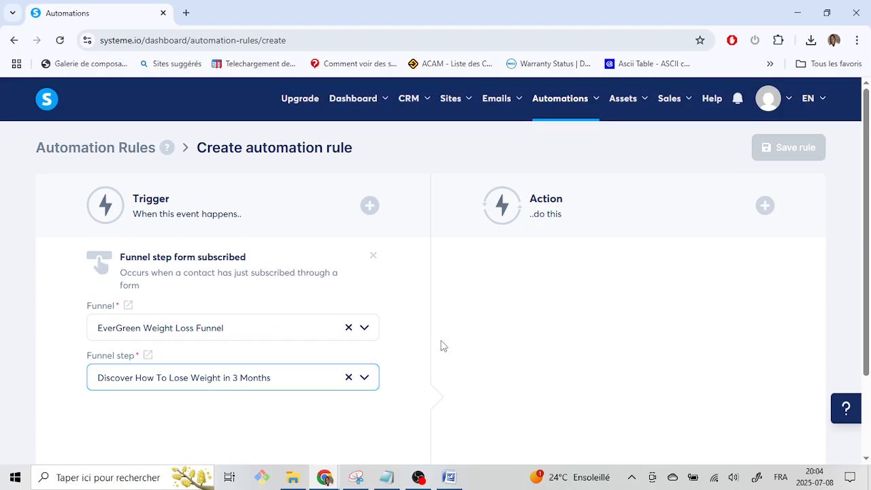
Add an action to the rule that gives the contact the existing tag "pertedepoids"
left_click(764, 205)
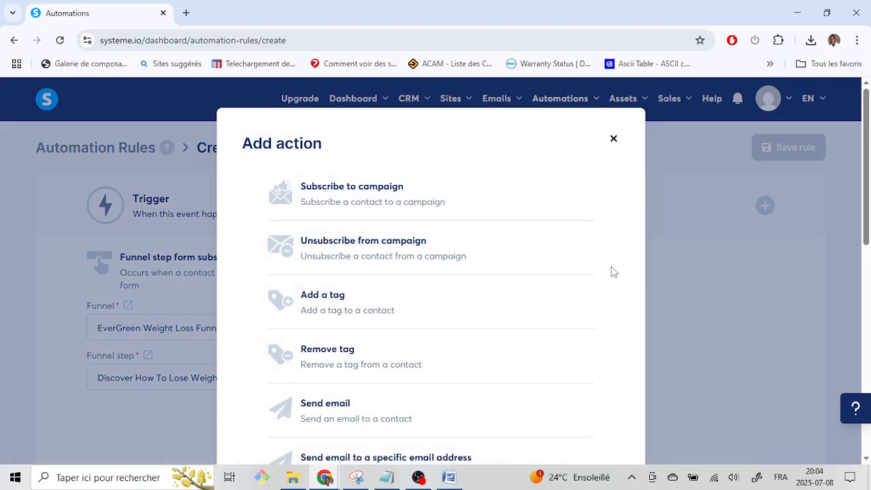
left_click(412, 304)
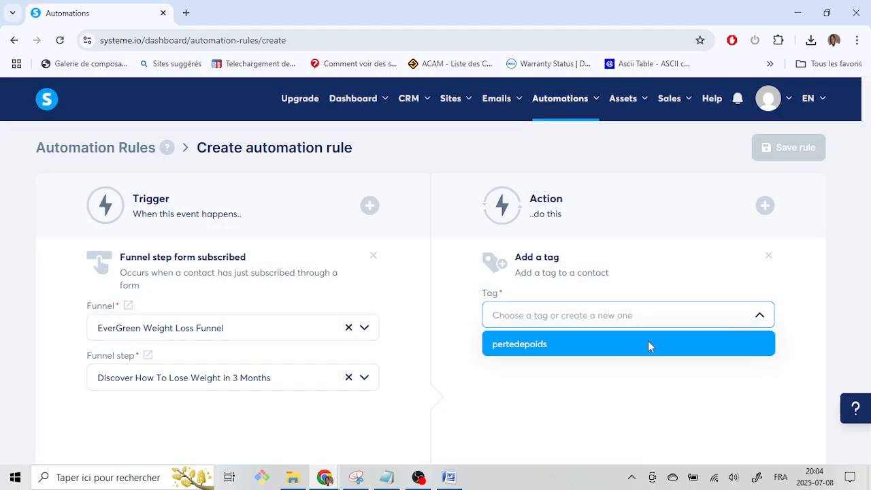
left_click(629, 346)
scroll(769, 344, "down", 2)
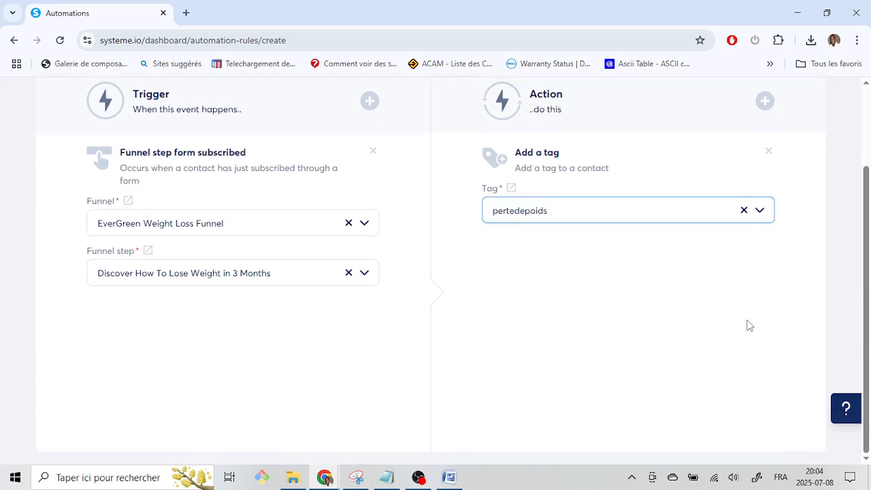
Add an action subscribing the contact to the "Email series for blogs to new followers" campaign and save the rule
left_click(765, 100)
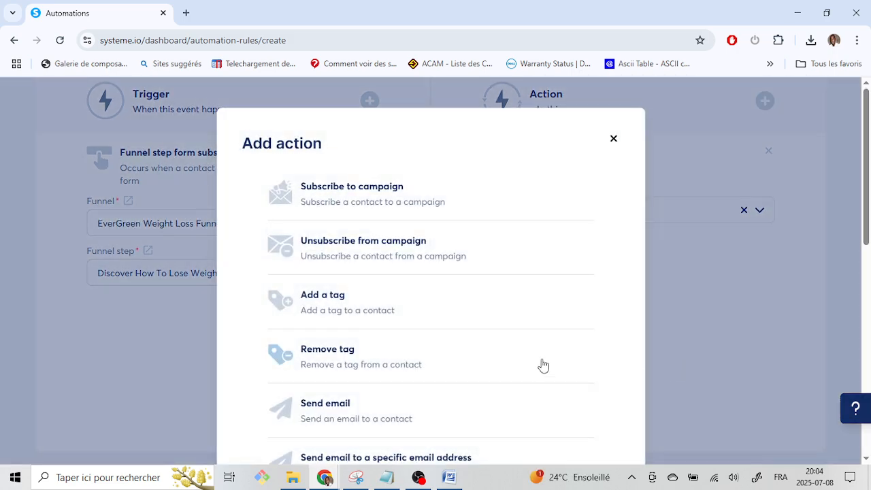
left_click(393, 198)
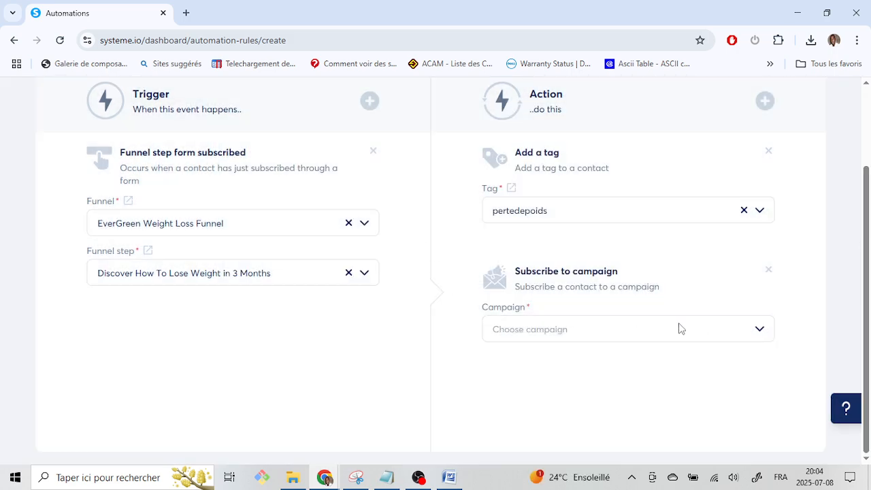
left_click(720, 331)
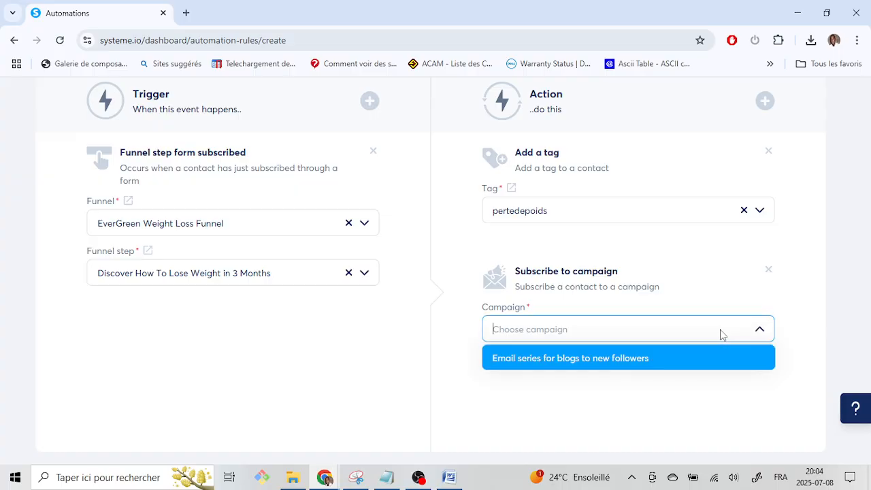
left_click(594, 359)
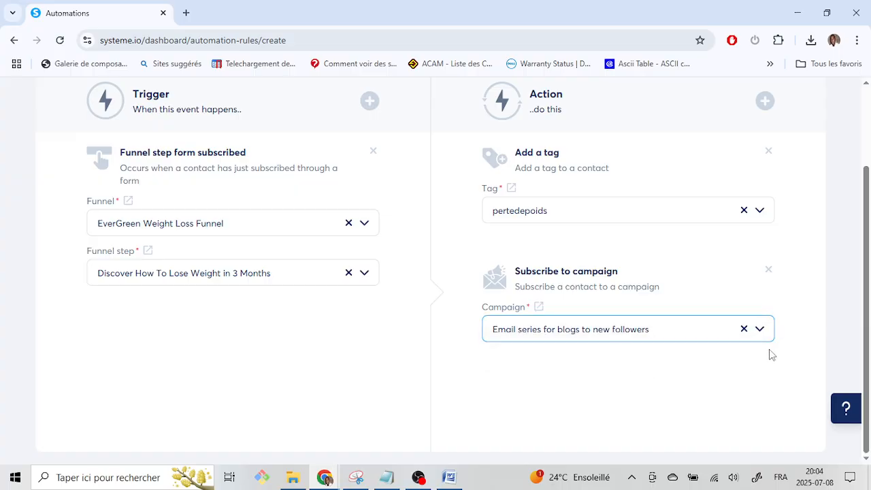
scroll(791, 345, "up", 2)
left_click(789, 149)
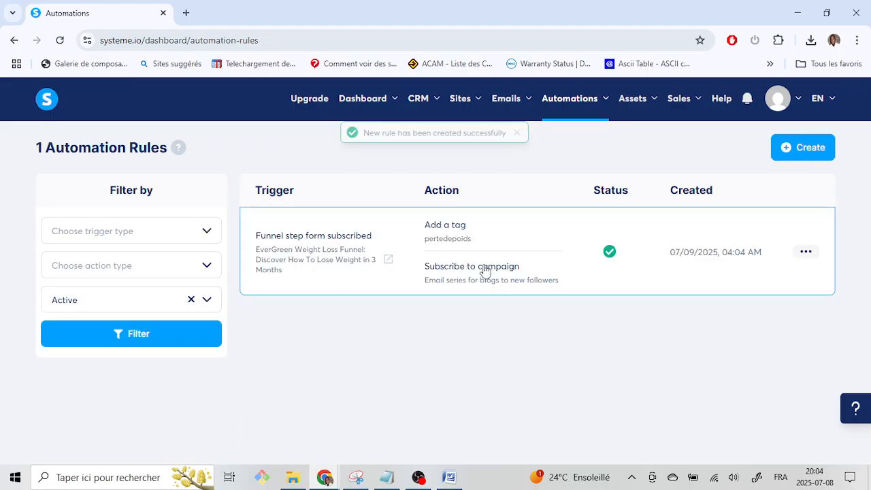
Open the "Email series for blogs to new followers" campaign and view the actions offered for its first email
mouse_move(510, 117)
left_click(509, 158)
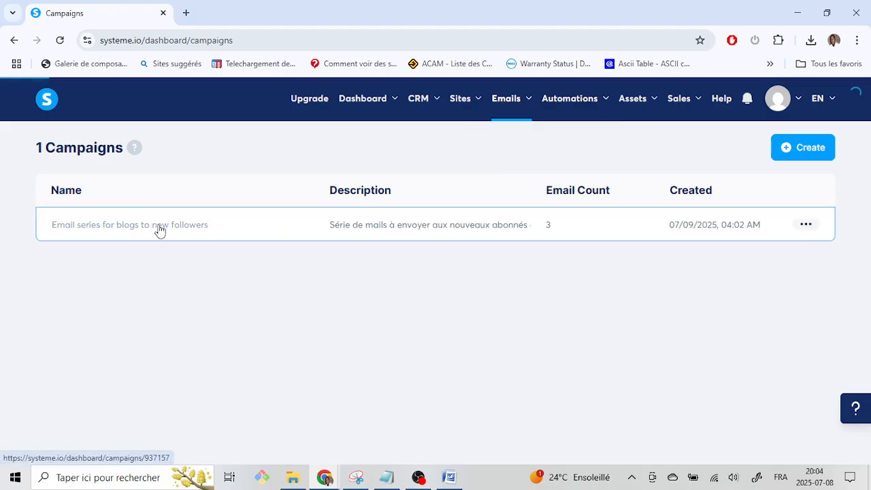
left_click(159, 226)
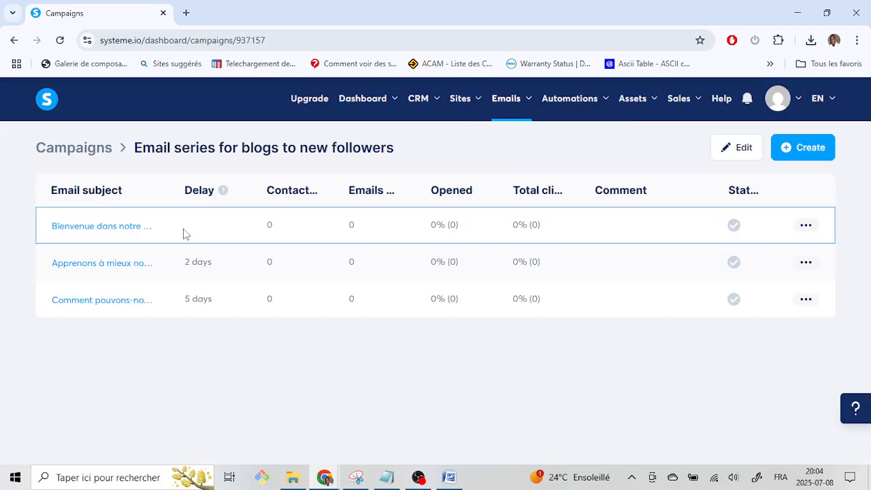
left_click(808, 224)
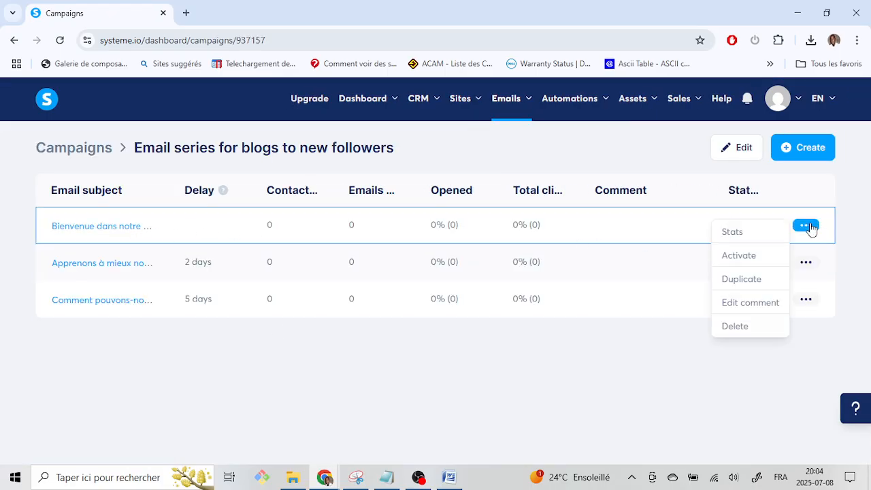
left_click(740, 256)
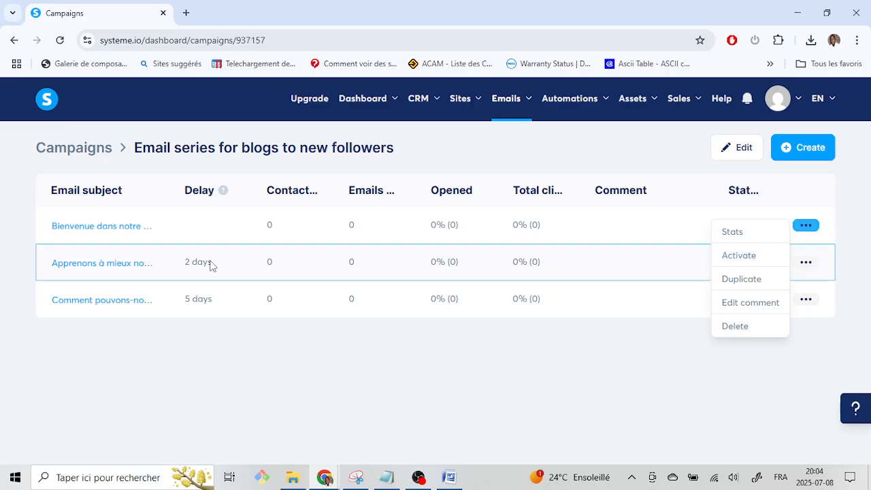
Try to switch the first welcome email to the classic editor, look over its content, and exit without saving
left_click(117, 231)
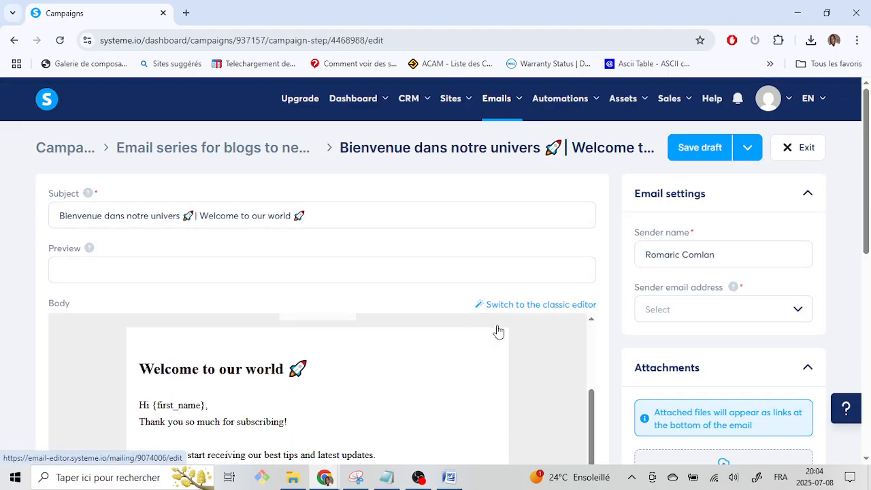
scroll(494, 332, "down", 1)
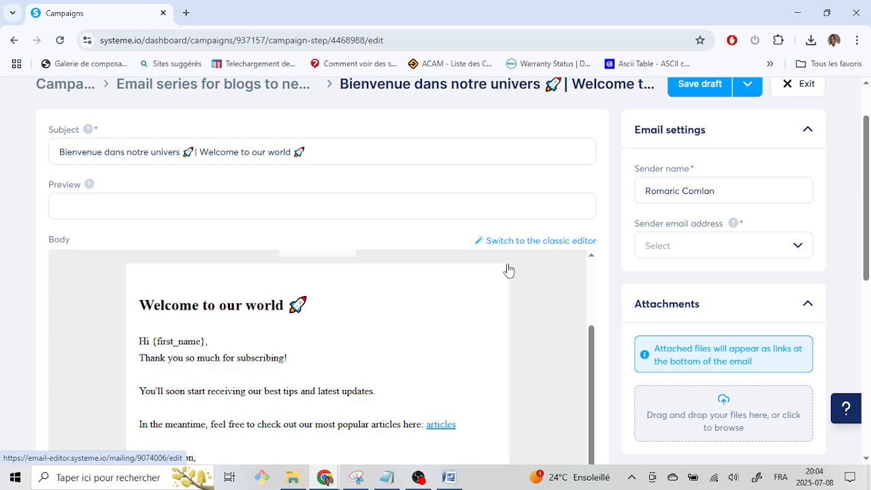
left_click(529, 242)
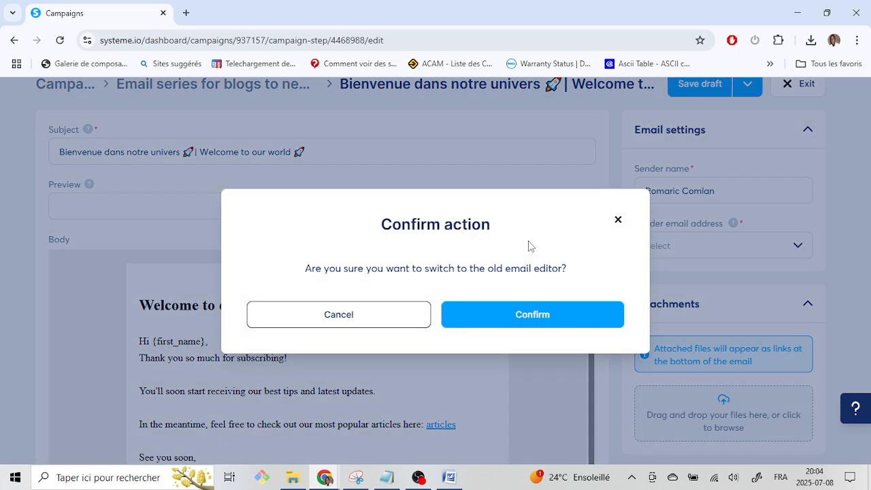
left_click(519, 319)
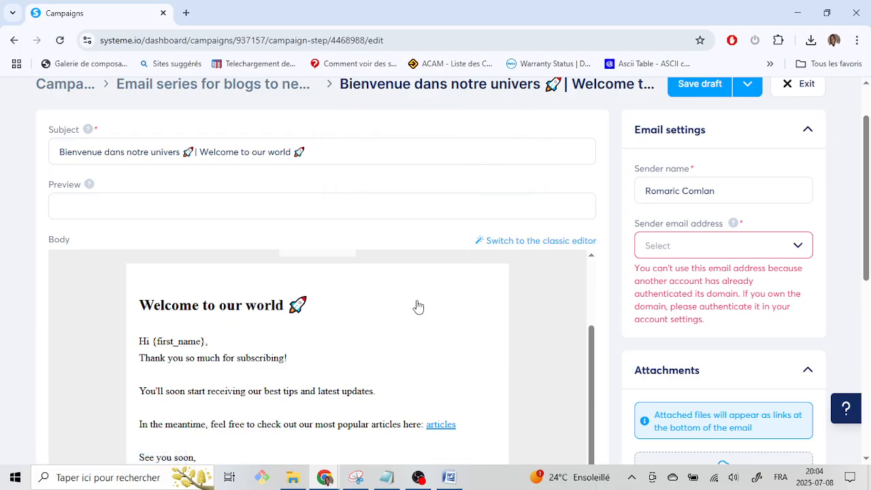
scroll(182, 344, "down", 1)
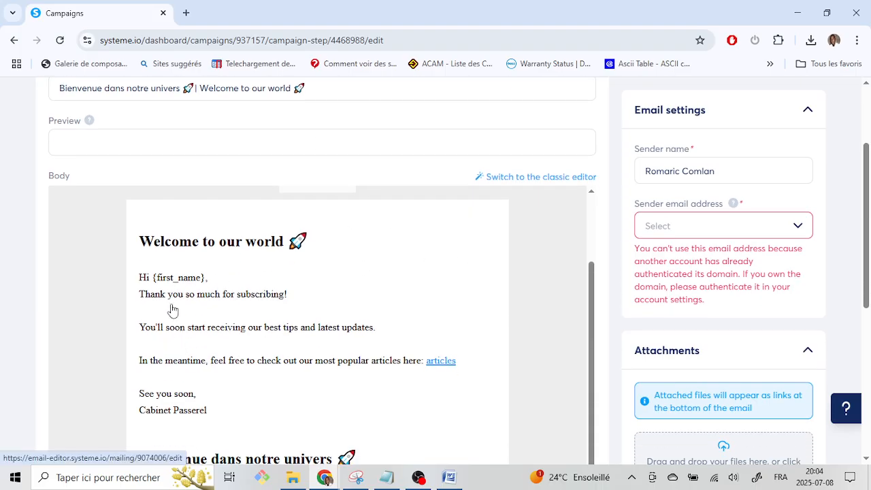
scroll(556, 293, "up", 3)
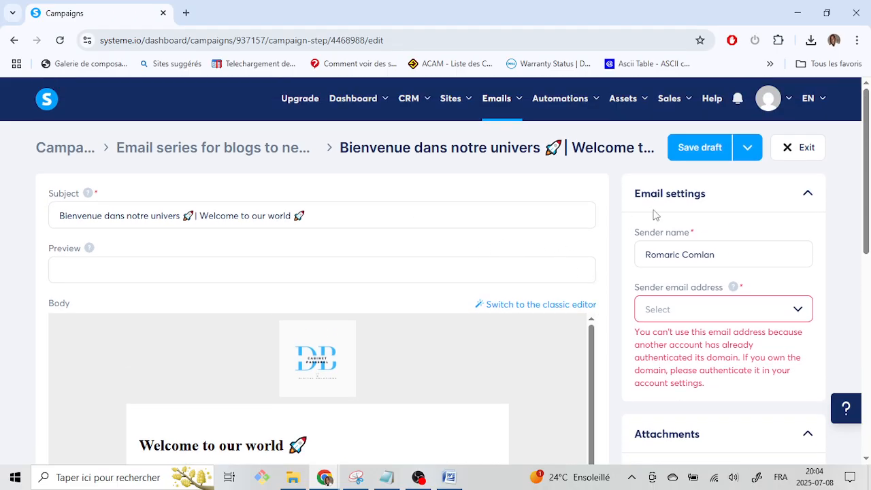
left_click(803, 148)
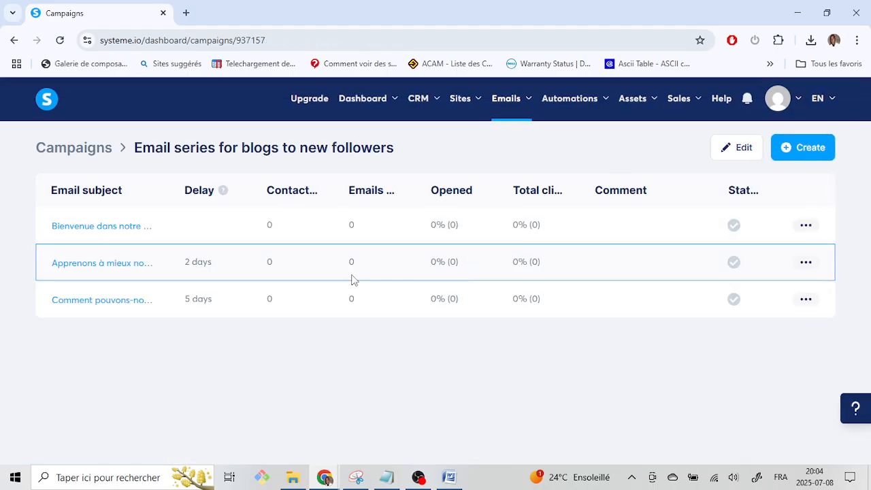
Try to activate the campaign's first welcome email, then close the sender email and activation dialogs
left_click(811, 226)
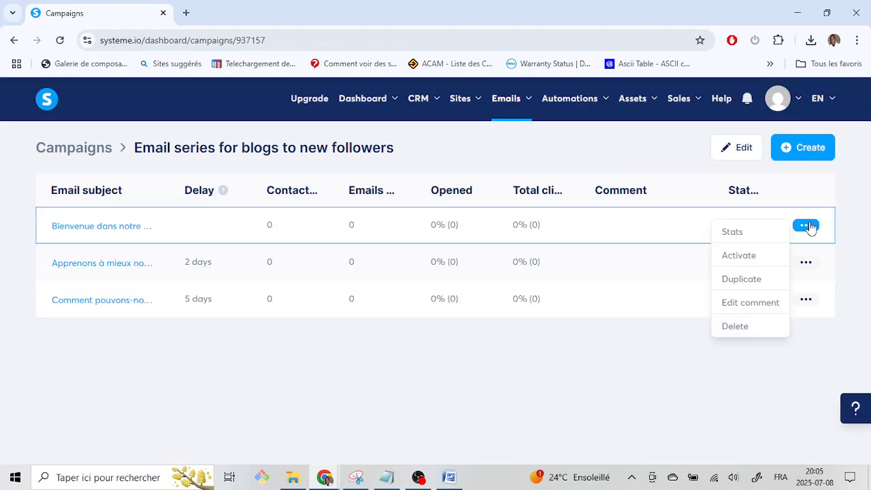
left_click(741, 256)
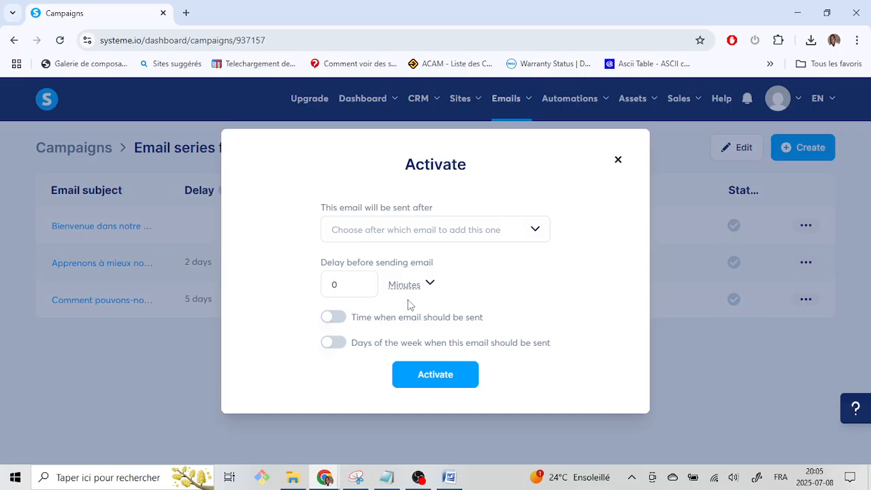
left_click(449, 380)
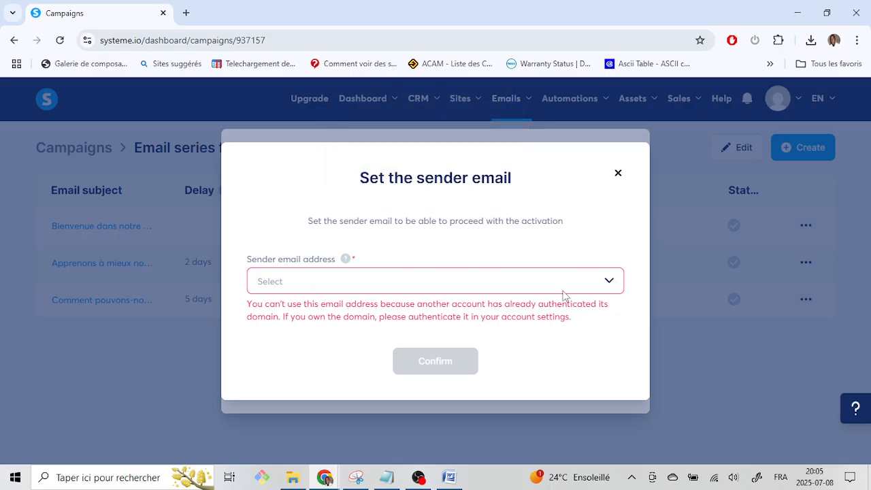
left_click(618, 172)
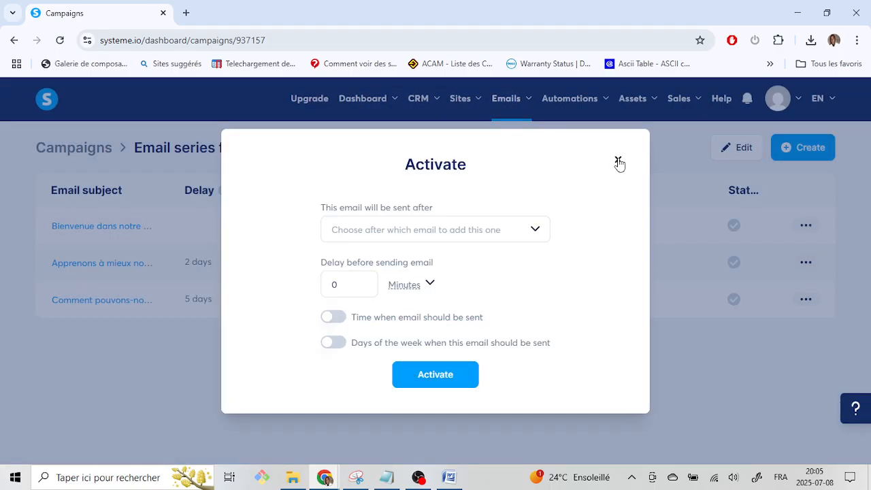
left_click(618, 162)
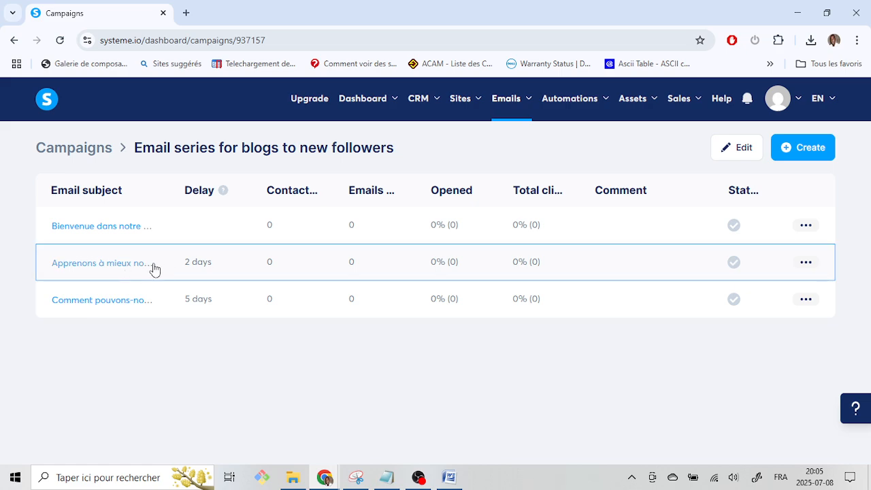
View the second email's activation settings and its choice of preceding email, then close them without activating
left_click(805, 264)
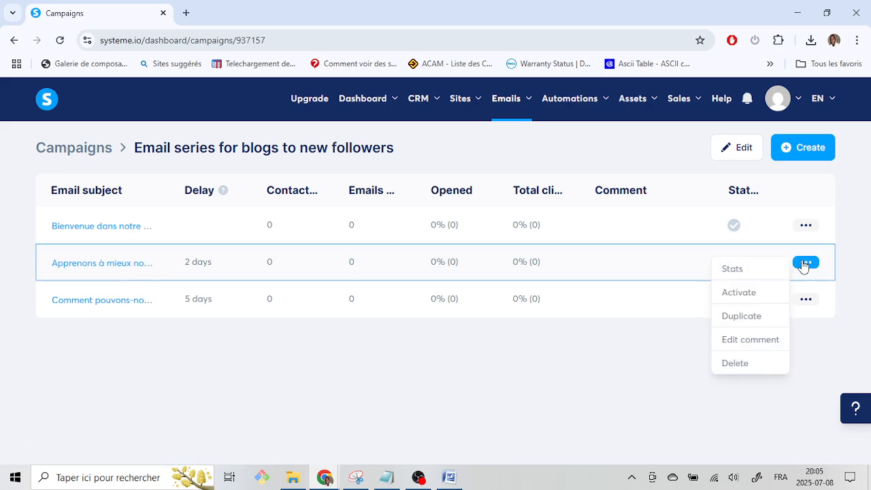
left_click(741, 300)
left_click(535, 231)
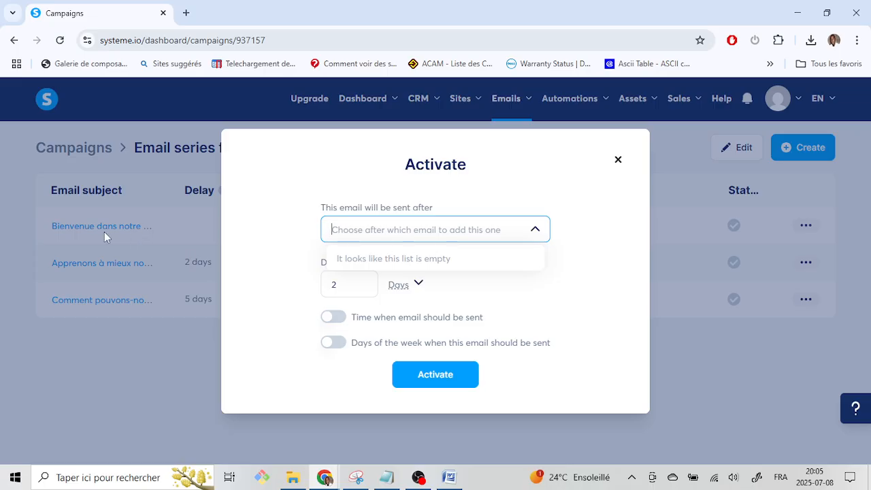
left_click(581, 248)
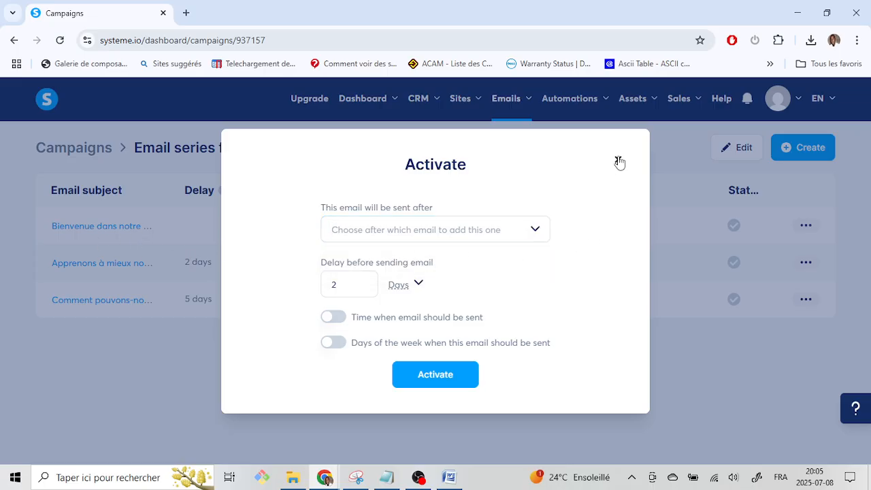
left_click(618, 161)
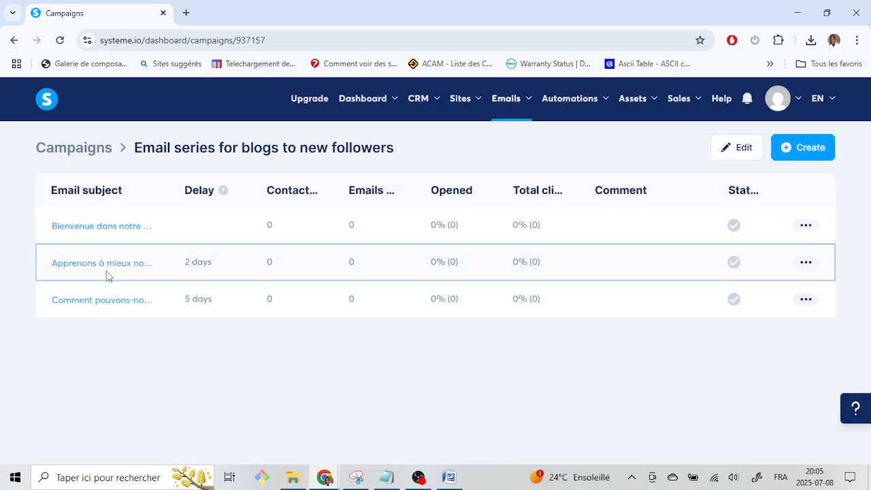
View the third email's activation settings, then close them without activating
left_click(805, 298)
left_click(740, 333)
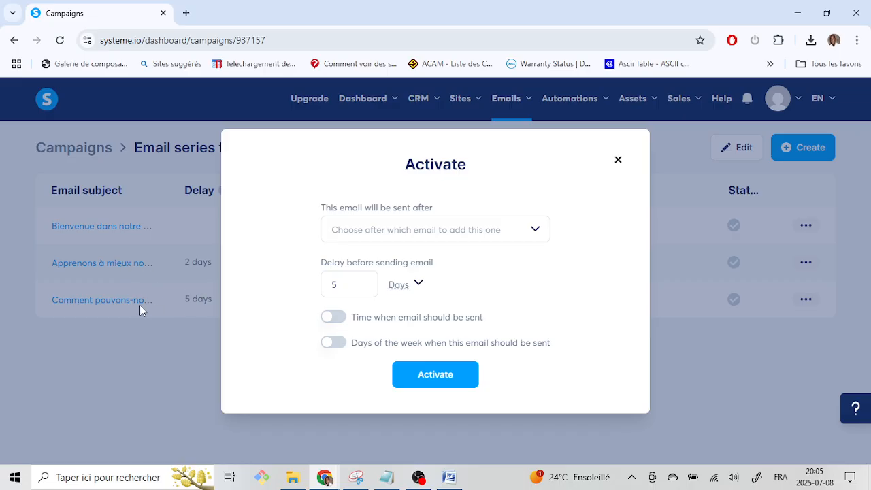
left_click(617, 161)
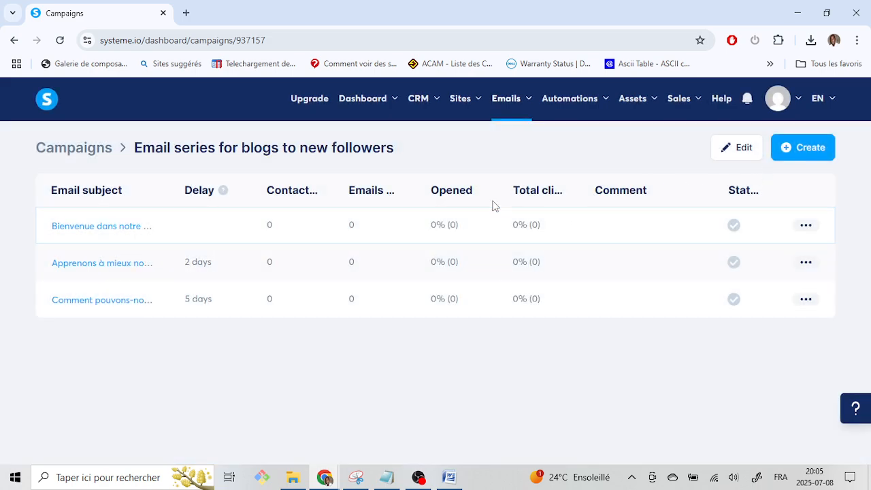
Return to the account's main dashboard
left_click(48, 103)
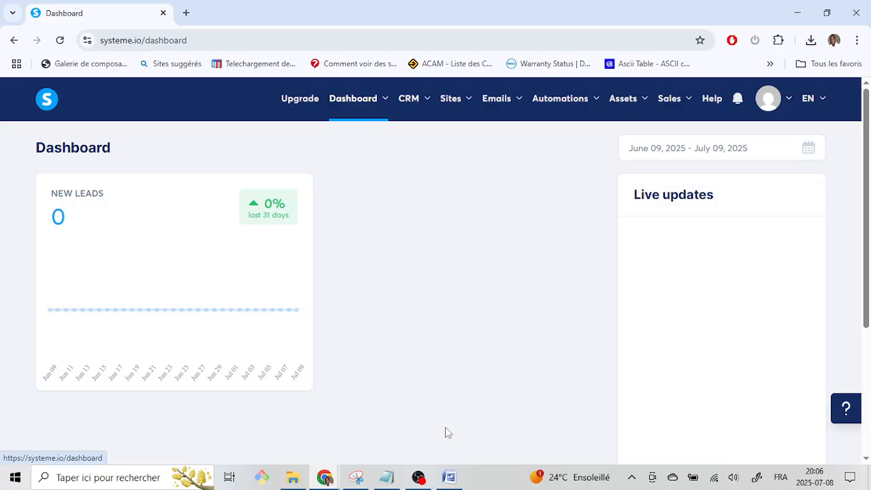
mouse_move(418, 481)
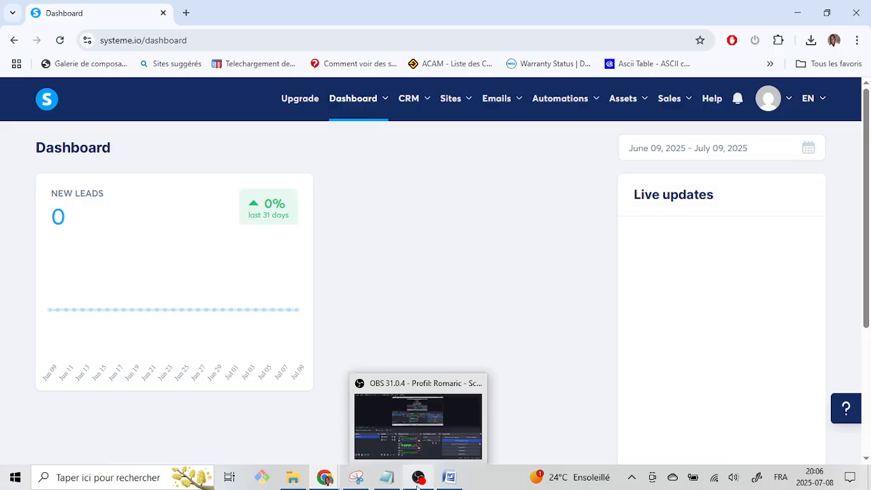